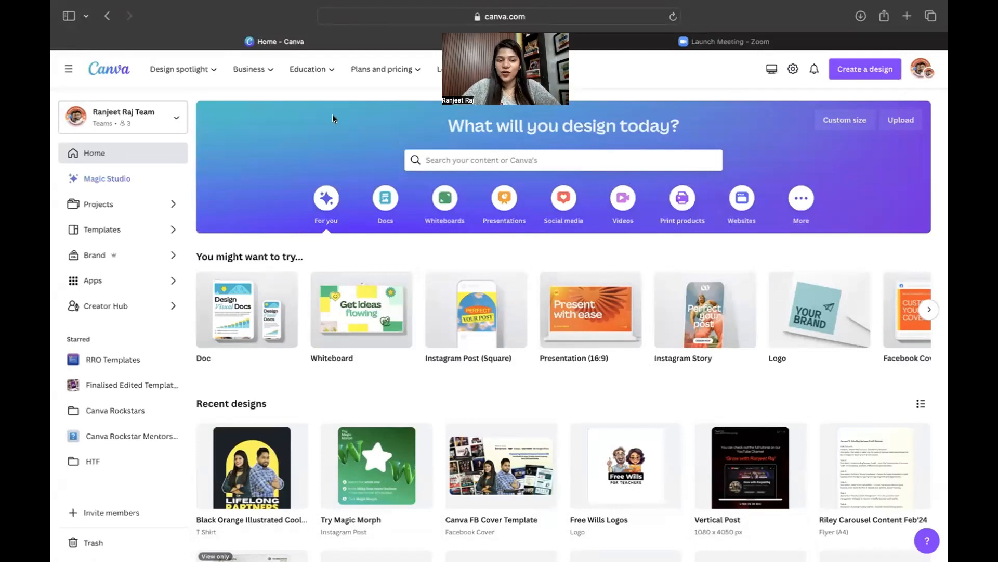
Search Canva templates for 'tshirt'.
{"action": "left_click", "coordinate": [491, 160]}
{"action": "left_click", "coordinate": [475, 194]}
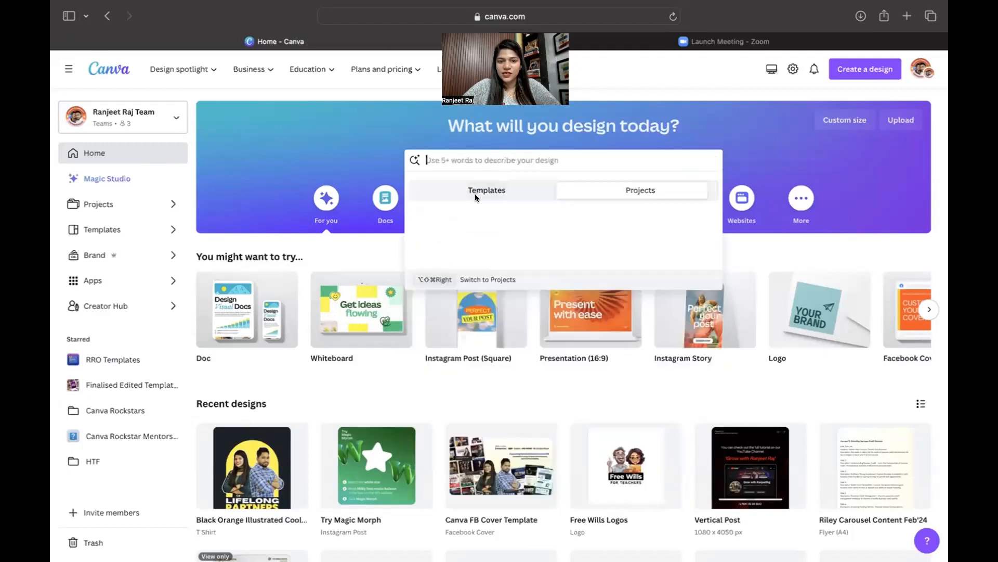
{"action": "type", "text": "tshirt"}
{"action": "key", "text": "Return"}
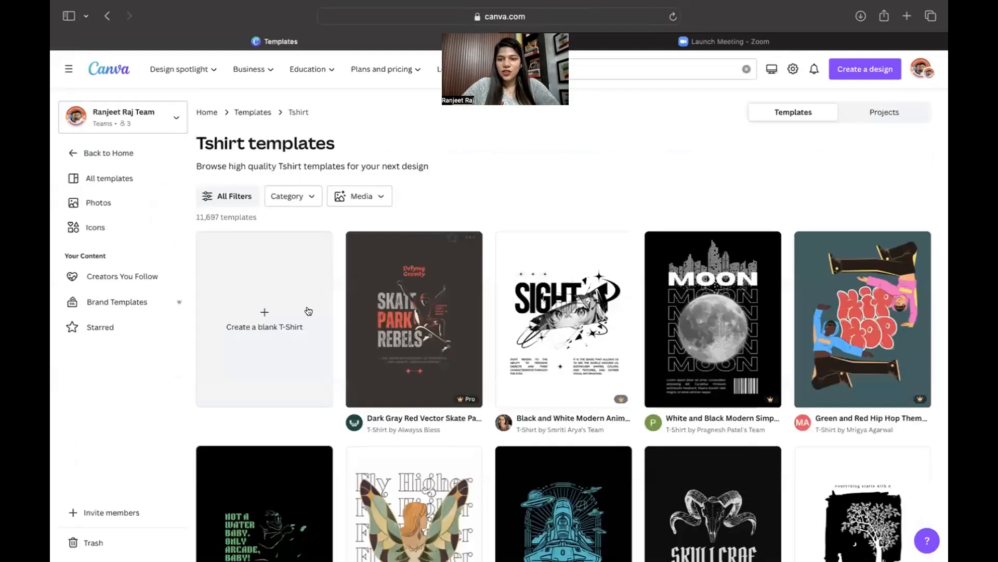
Browse the 11,697 T-shirt template results and start a blank T-shirt design.
{"action": "scroll", "coordinate": [576, 431], "scroll_direction": "down", "scroll_amount": 15}
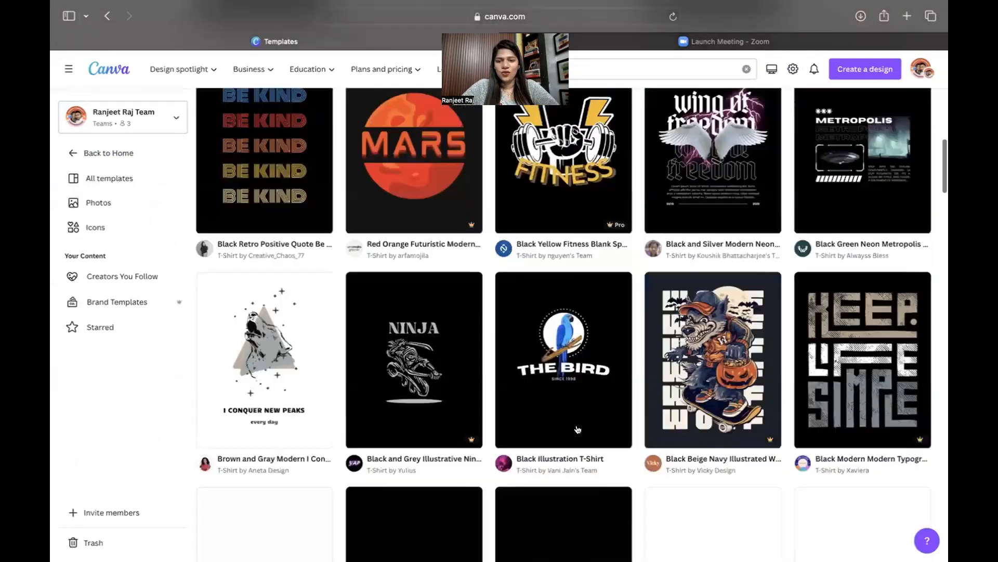
{"action": "scroll", "coordinate": [577, 429], "scroll_direction": "down", "scroll_amount": 10}
{"action": "scroll", "coordinate": [577, 429], "scroll_direction": "down", "scroll_amount": 4}
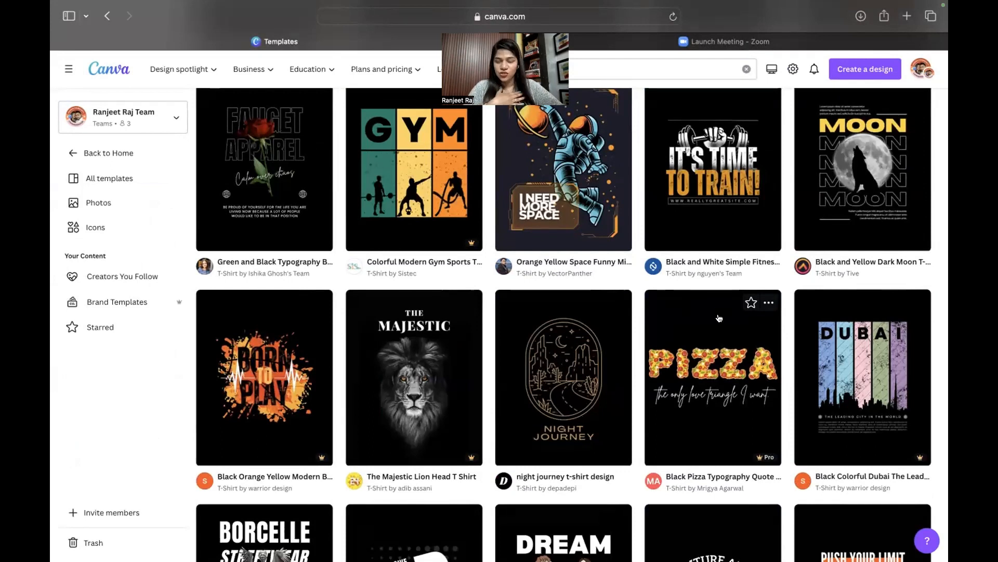
{"action": "scroll", "coordinate": [719, 318], "scroll_direction": "down", "scroll_amount": 10}
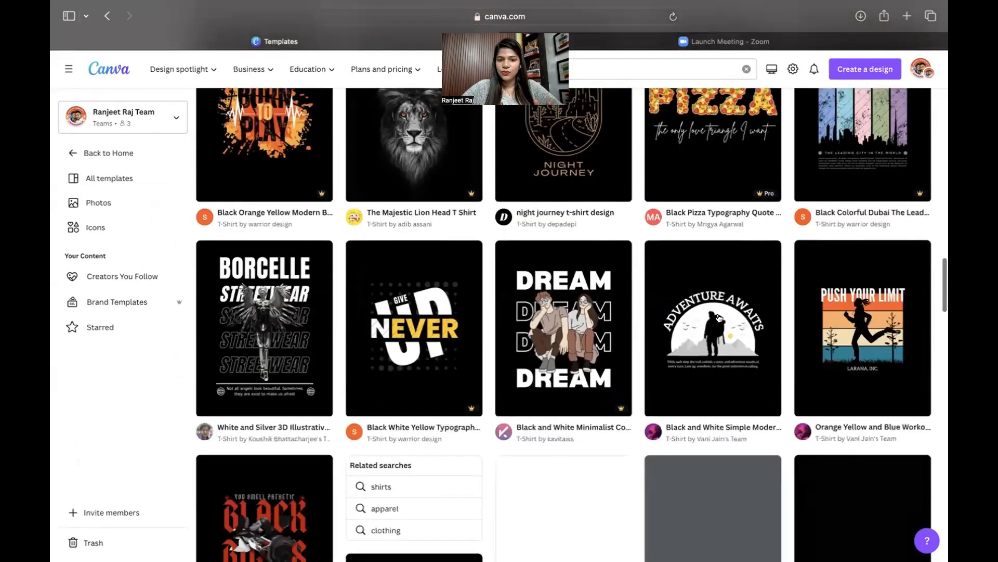
{"action": "scroll", "coordinate": [720, 318], "scroll_direction": "down", "scroll_amount": 10}
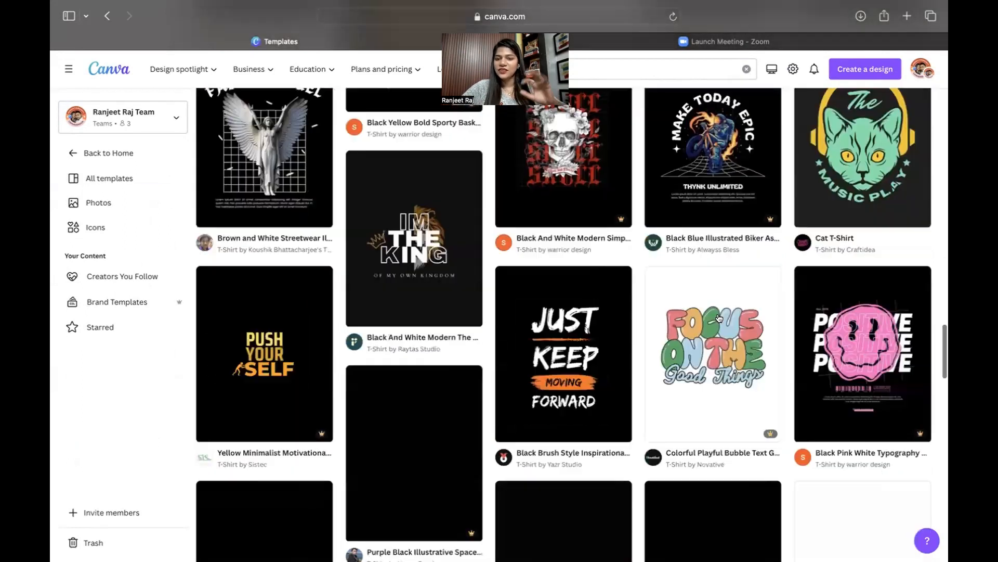
{"action": "scroll", "coordinate": [719, 318], "scroll_direction": "down", "scroll_amount": 1}
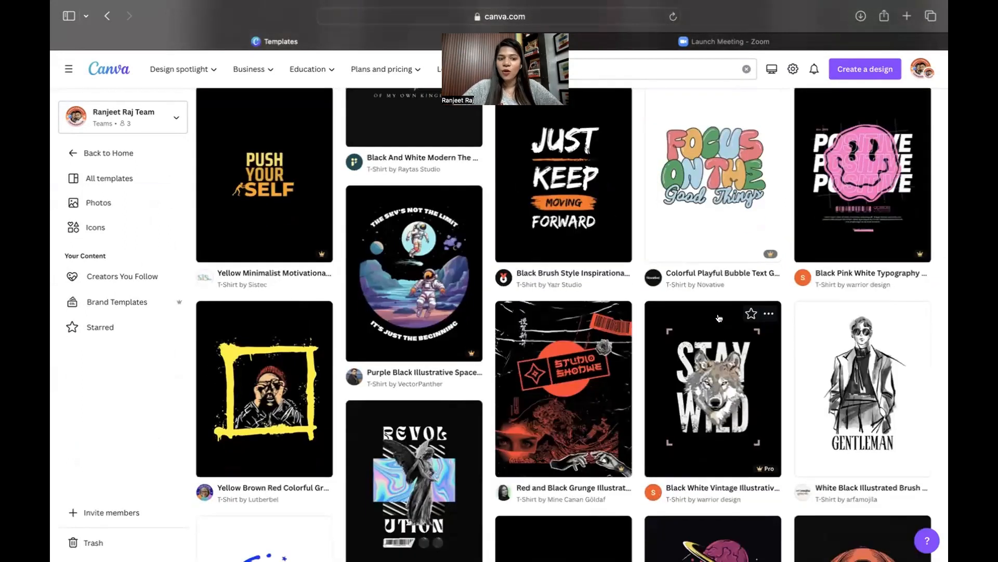
{"action": "scroll", "coordinate": [719, 318], "scroll_direction": "down", "scroll_amount": 9}
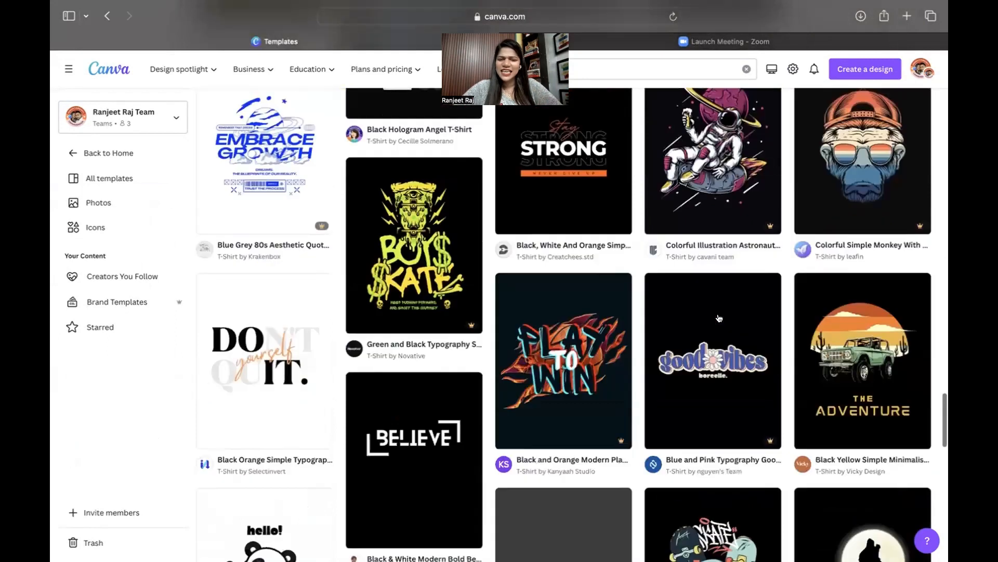
{"action": "scroll", "coordinate": [719, 318], "scroll_direction": "down", "scroll_amount": 7}
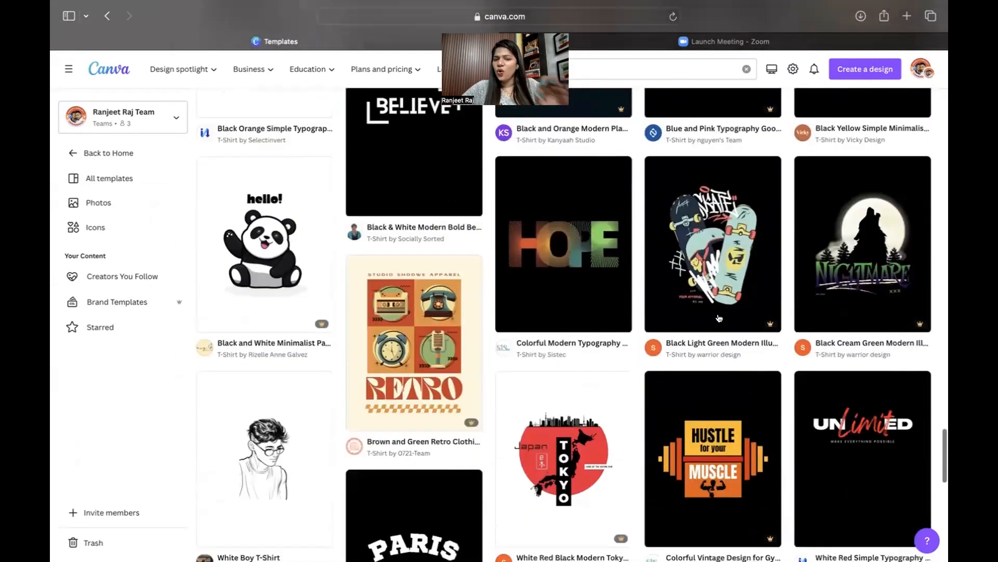
{"action": "scroll", "coordinate": [720, 319], "scroll_direction": "down", "scroll_amount": 3}
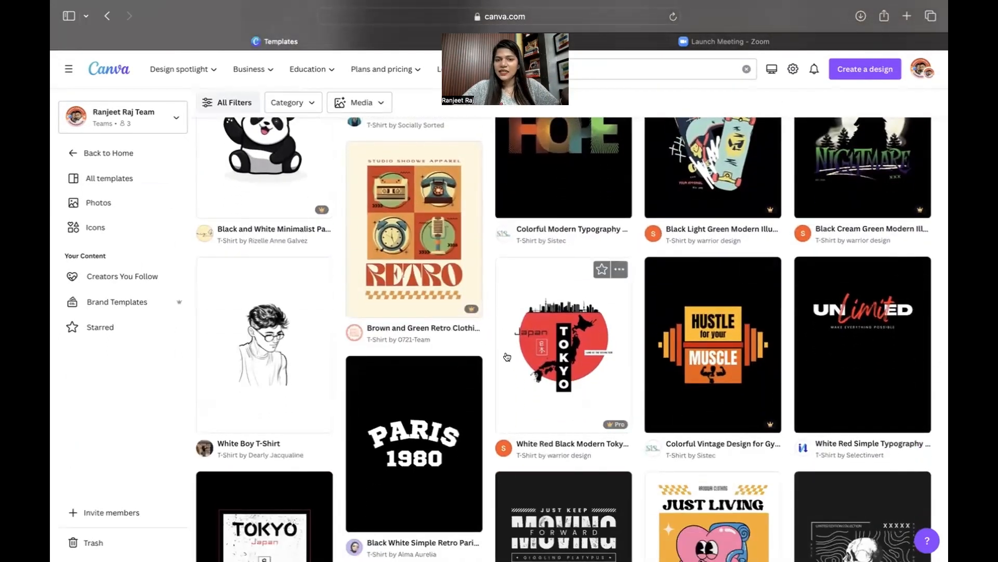
{"action": "scroll", "coordinate": [507, 357], "scroll_direction": "down", "scroll_amount": 10}
{"action": "scroll", "coordinate": [507, 362], "scroll_direction": "up", "scroll_amount": 10}
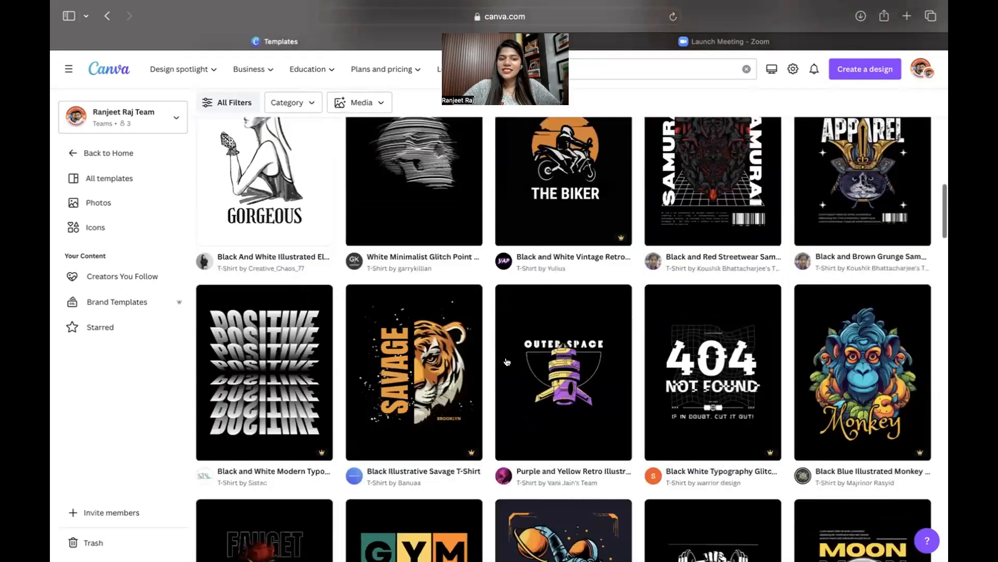
{"action": "scroll", "coordinate": [507, 362], "scroll_direction": "up", "scroll_amount": 10}
{"action": "scroll", "coordinate": [557, 428], "scroll_direction": "down", "scroll_amount": 10}
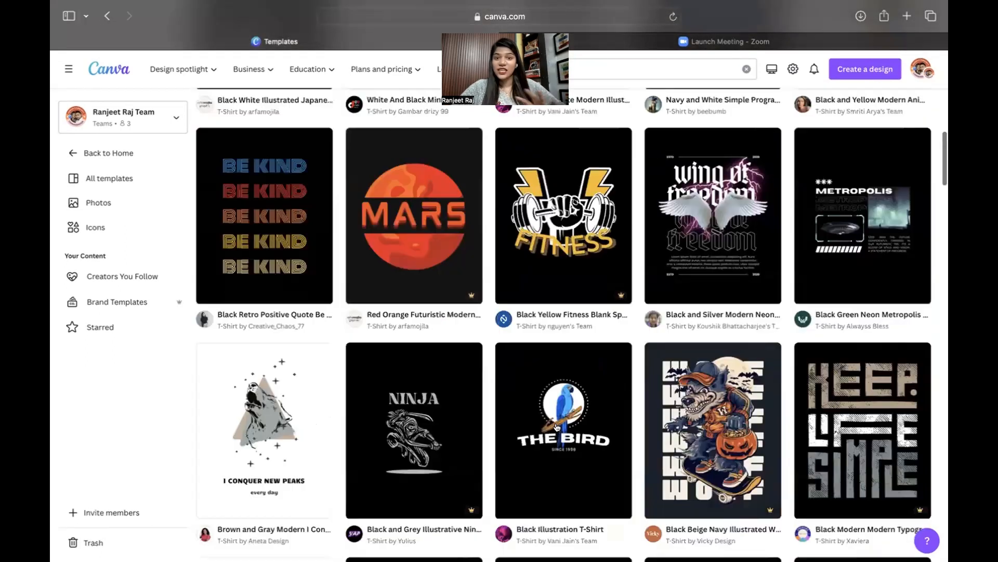
{"action": "scroll", "coordinate": [557, 427], "scroll_direction": "down", "scroll_amount": 10}
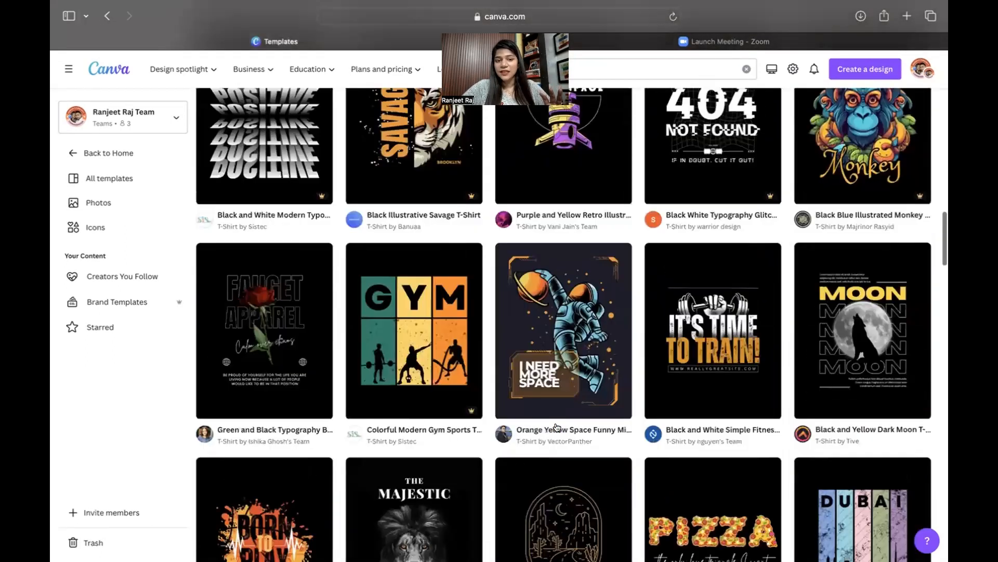
{"action": "scroll", "coordinate": [557, 428], "scroll_direction": "down", "scroll_amount": 10}
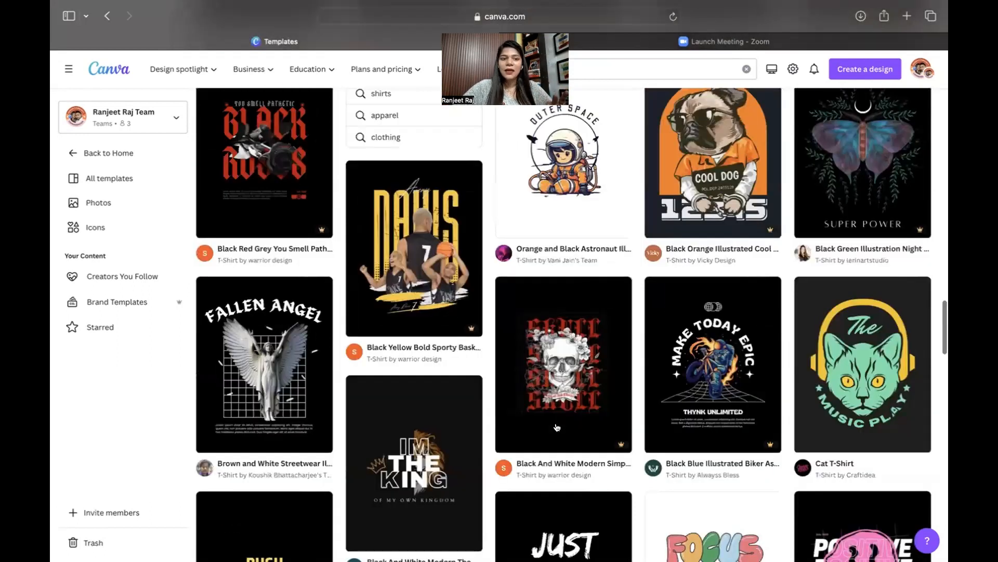
{"action": "scroll", "coordinate": [557, 427], "scroll_direction": "up", "scroll_amount": 20}
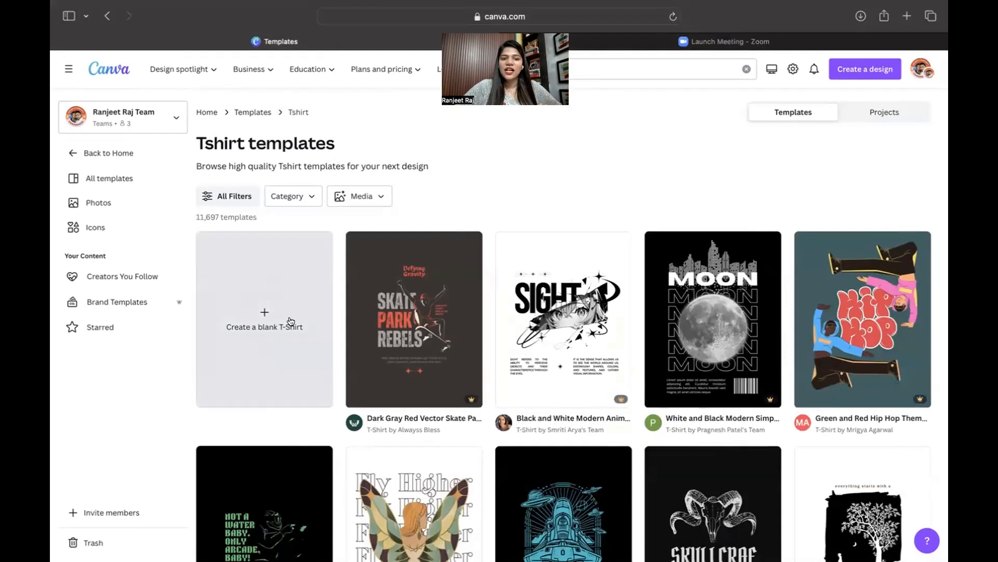
{"action": "left_click", "coordinate": [262, 316]}
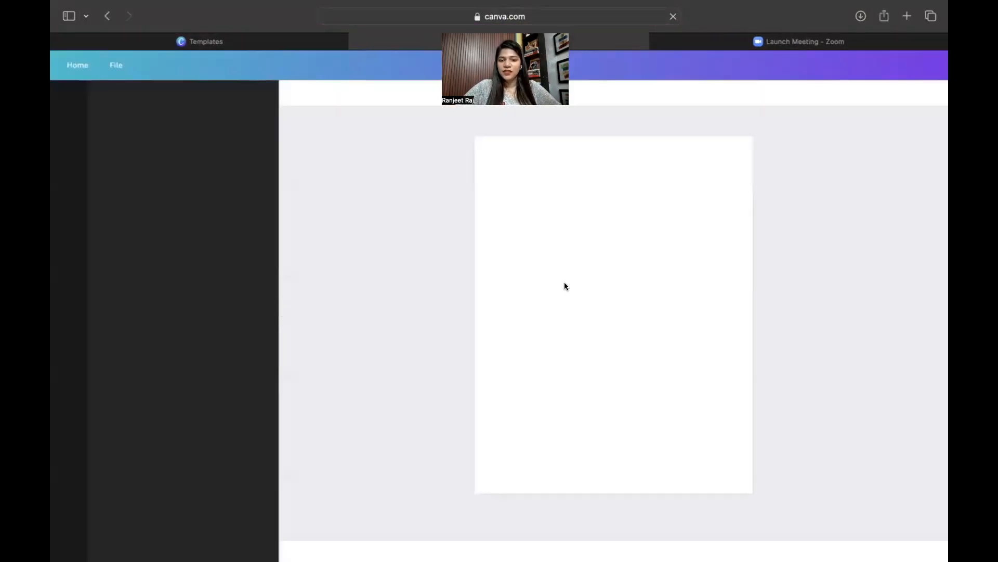
Set the blank T-shirt page's background to a custom pure black colour.
{"action": "left_click", "coordinate": [293, 91]}
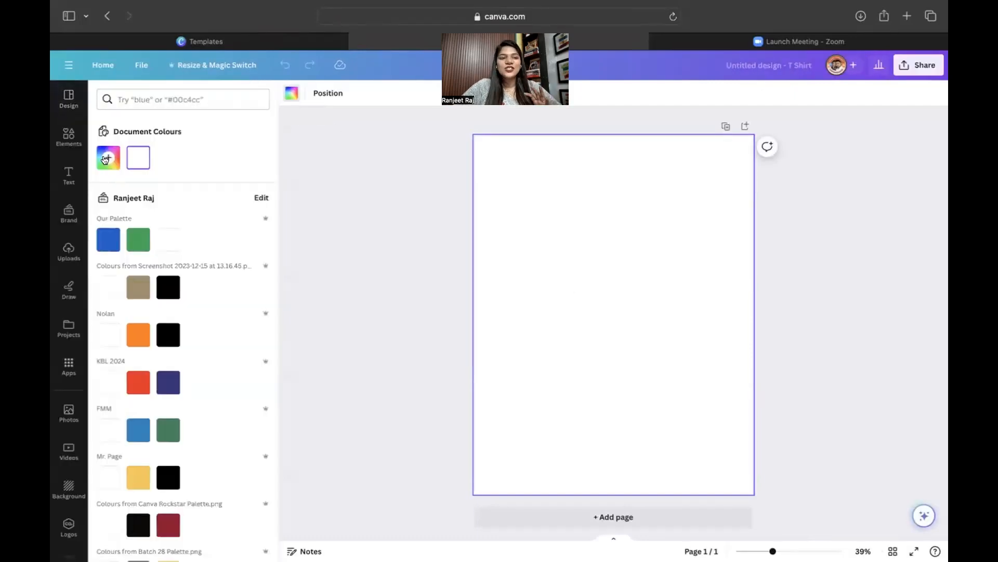
{"action": "left_click", "coordinate": [108, 158]}
{"action": "left_click", "coordinate": [154, 224]}
{"action": "left_click_drag", "start_coordinate": [154, 224], "coordinate": [108, 264]}
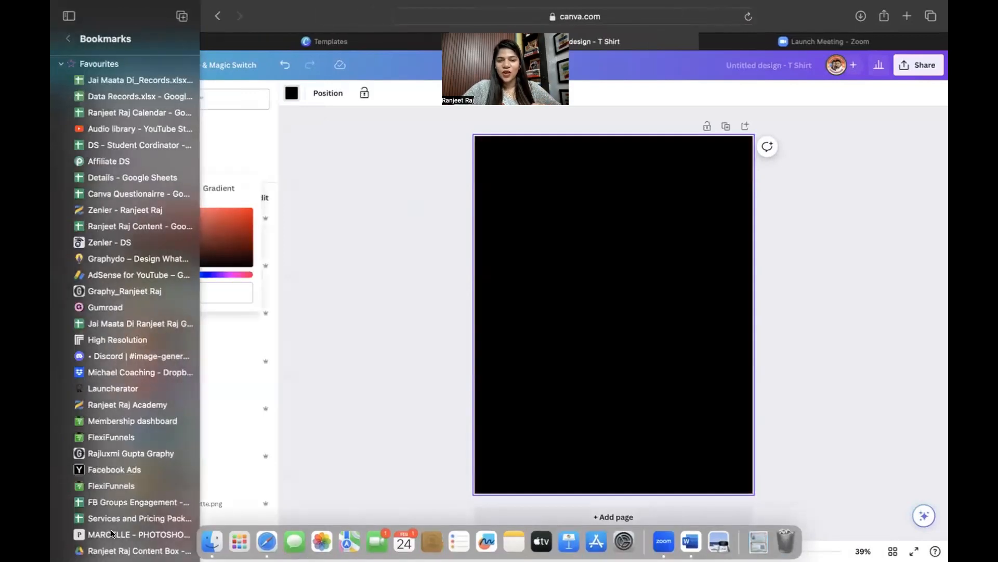
{"action": "left_click", "coordinate": [802, 405]}
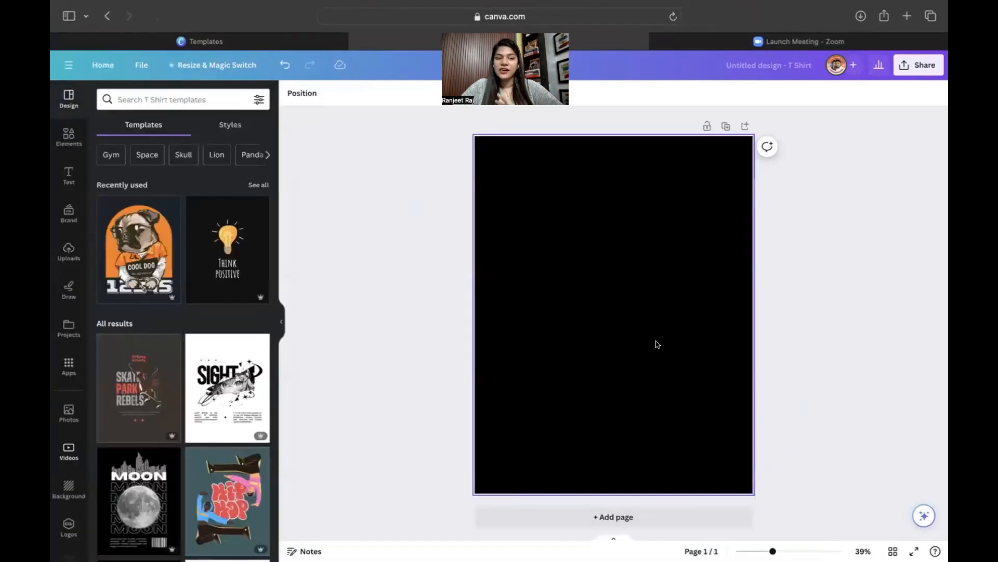
Place the already-uploaded cut-out photo of two people on the page.
{"action": "left_click", "coordinate": [69, 253]}
{"action": "left_click", "coordinate": [168, 127]}
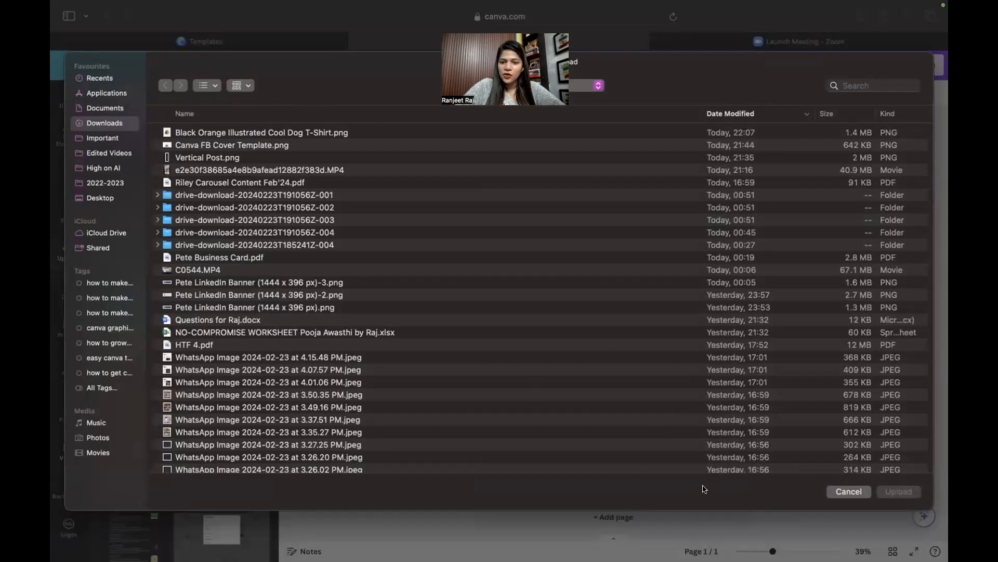
{"action": "left_click", "coordinate": [848, 491]}
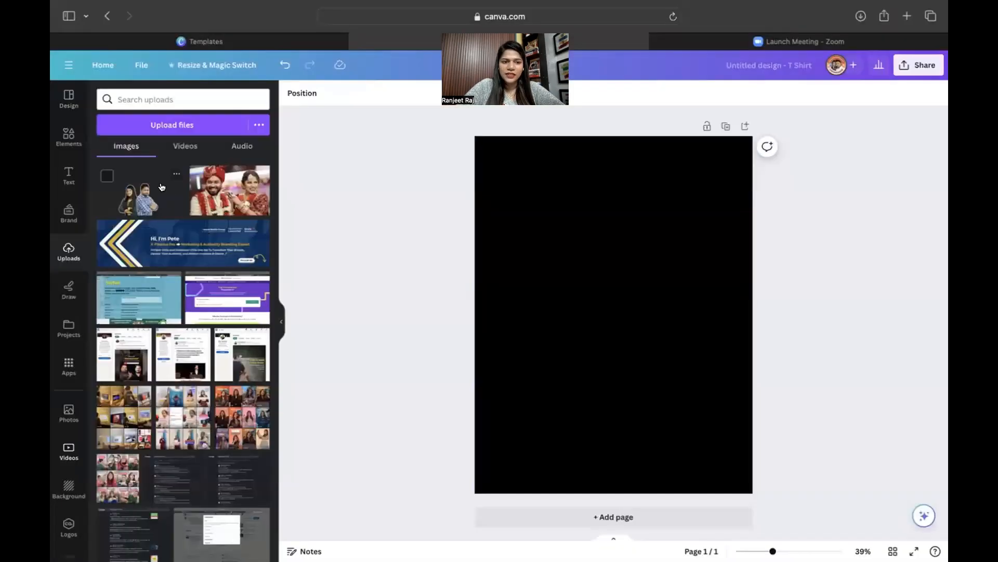
{"action": "left_click", "coordinate": [130, 207]}
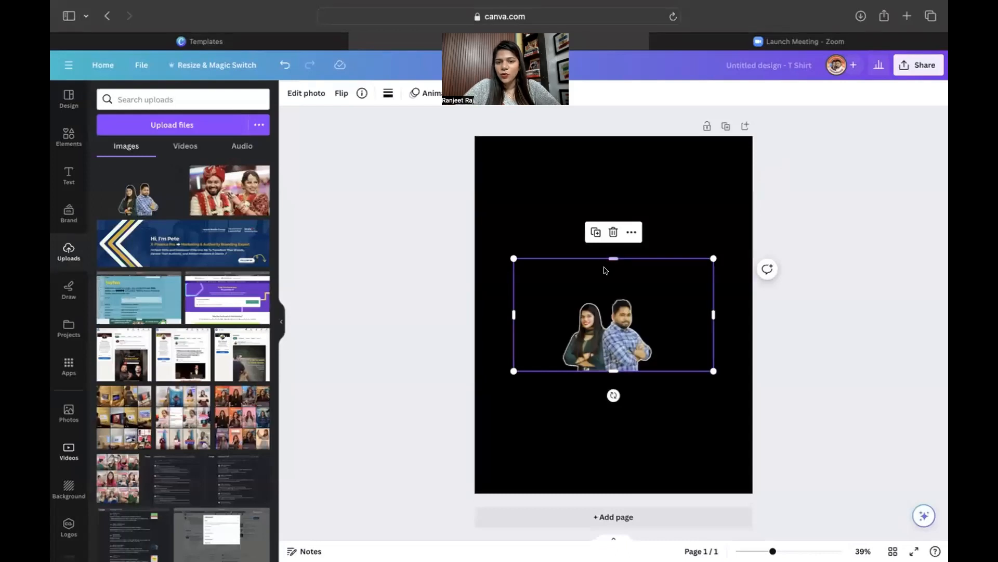
Crop the photo's top, right and left edges, then enlarge and centre it.
{"action": "left_click_drag", "start_coordinate": [609, 257], "coordinate": [612, 293]}
{"action": "left_click_drag", "start_coordinate": [713, 331], "coordinate": [634, 332]}
{"action": "left_click_drag", "start_coordinate": [511, 331], "coordinate": [558, 331]}
{"action": "left_click_drag", "start_coordinate": [556, 292], "coordinate": [473, 133]}
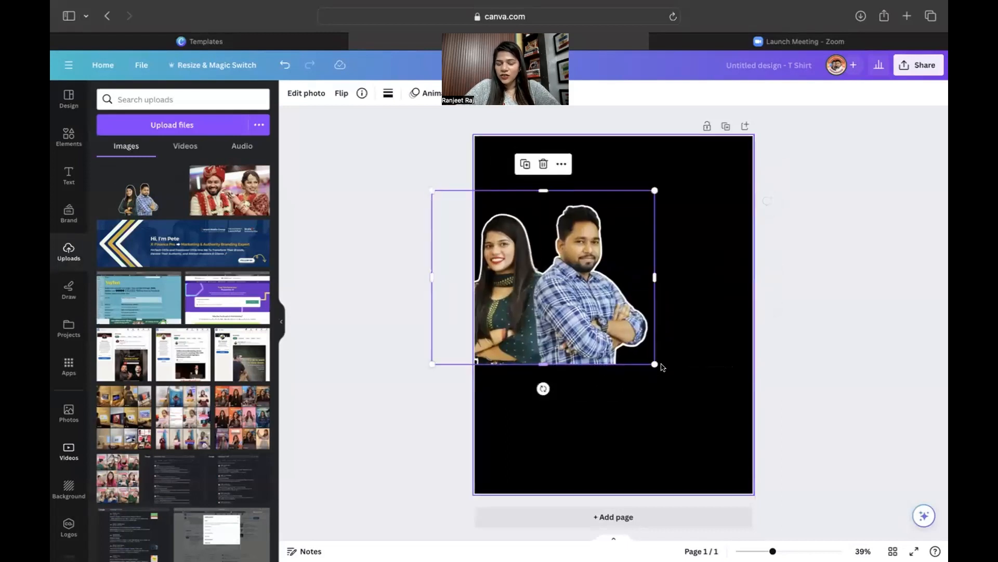
{"action": "left_click_drag", "start_coordinate": [598, 315], "coordinate": [672, 317]}
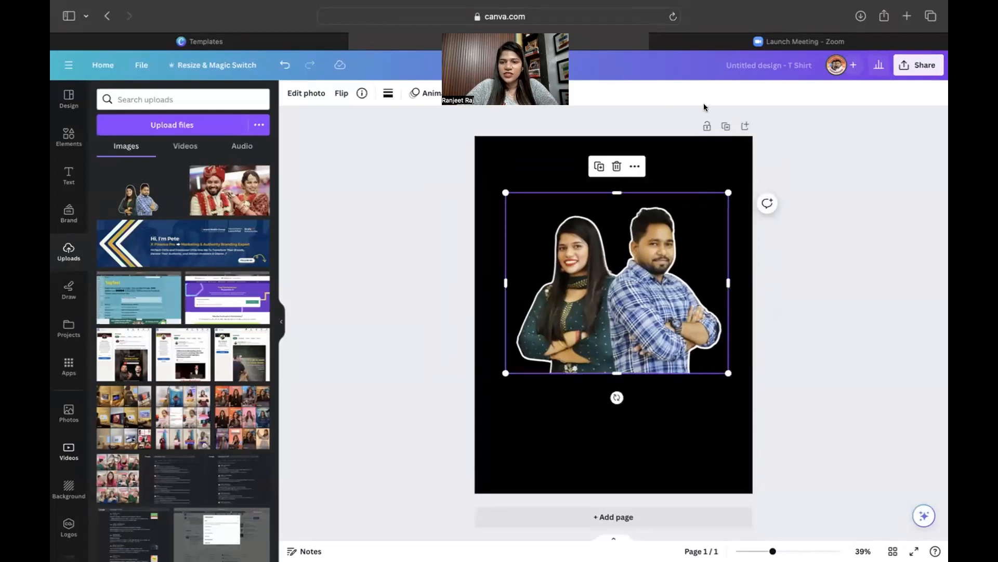
Add a second page with the wedding photo, remove its background and enlarge it.
{"action": "left_click", "coordinate": [745, 126]}
{"action": "left_click", "coordinate": [220, 202]}
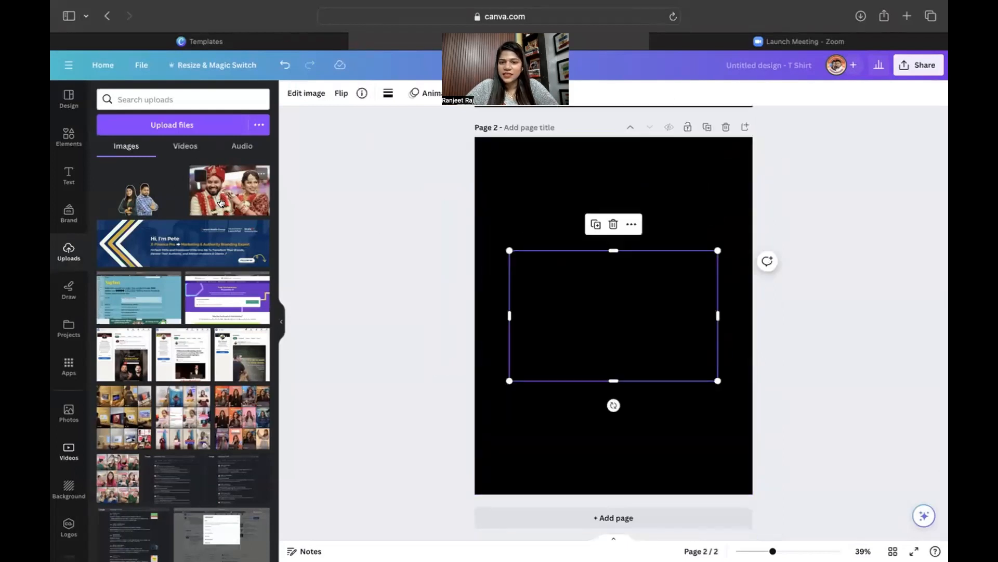
{"action": "left_click", "coordinate": [298, 92]}
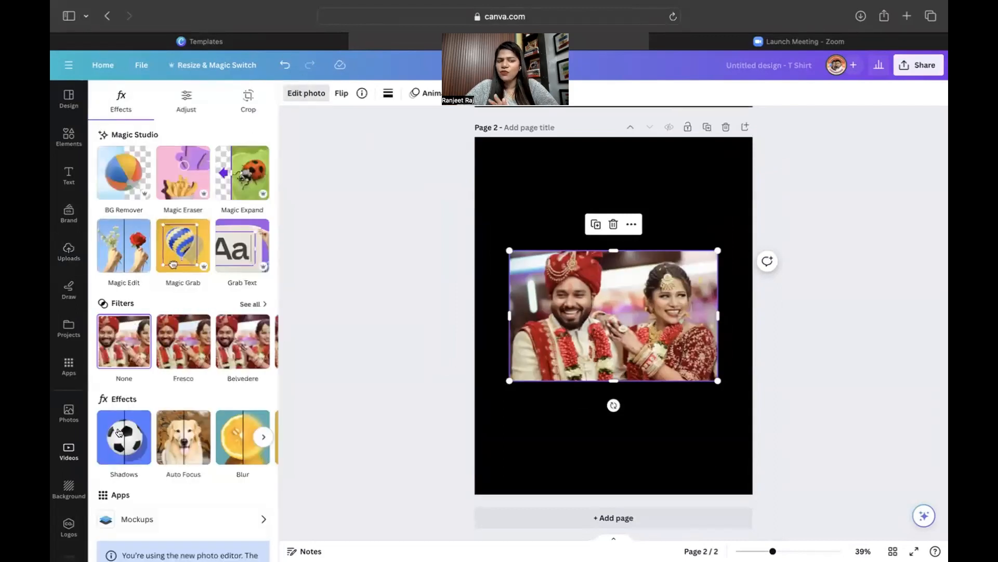
{"action": "left_click", "coordinate": [133, 178]}
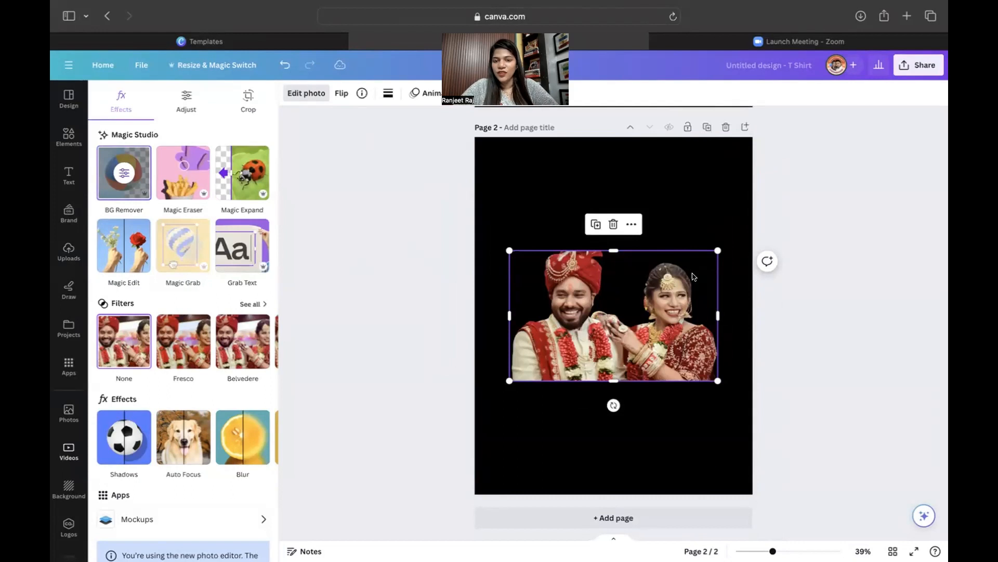
{"action": "left_click_drag", "start_coordinate": [717, 250], "coordinate": [749, 231]}
{"action": "left_click_drag", "start_coordinate": [507, 234], "coordinate": [483, 218]}
Give the photo a thin light-yellow Outline shadow, colour #FFFE7A, size 16.
{"action": "left_click", "coordinate": [102, 449]}
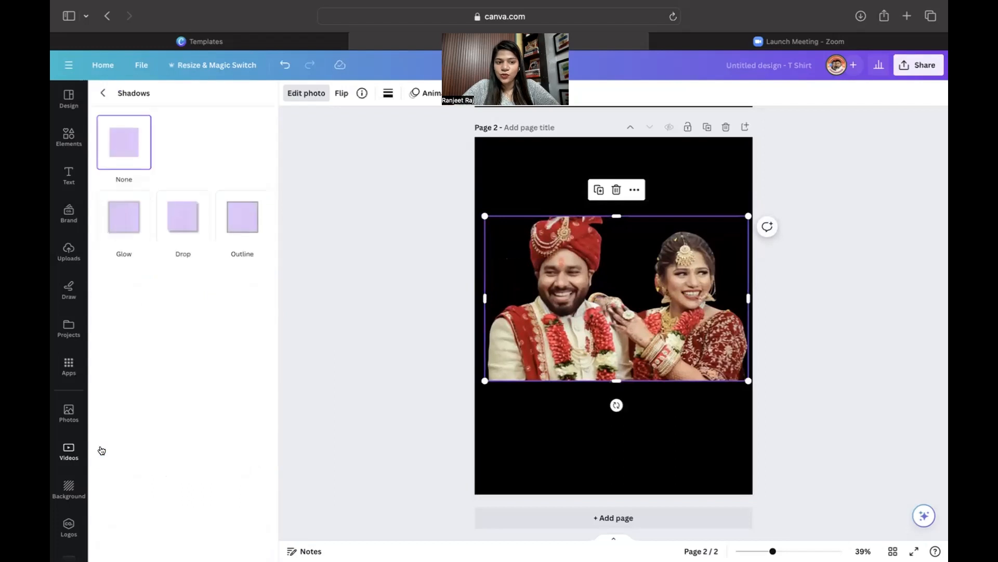
{"action": "left_click", "coordinate": [237, 207]}
{"action": "left_click", "coordinate": [261, 413]}
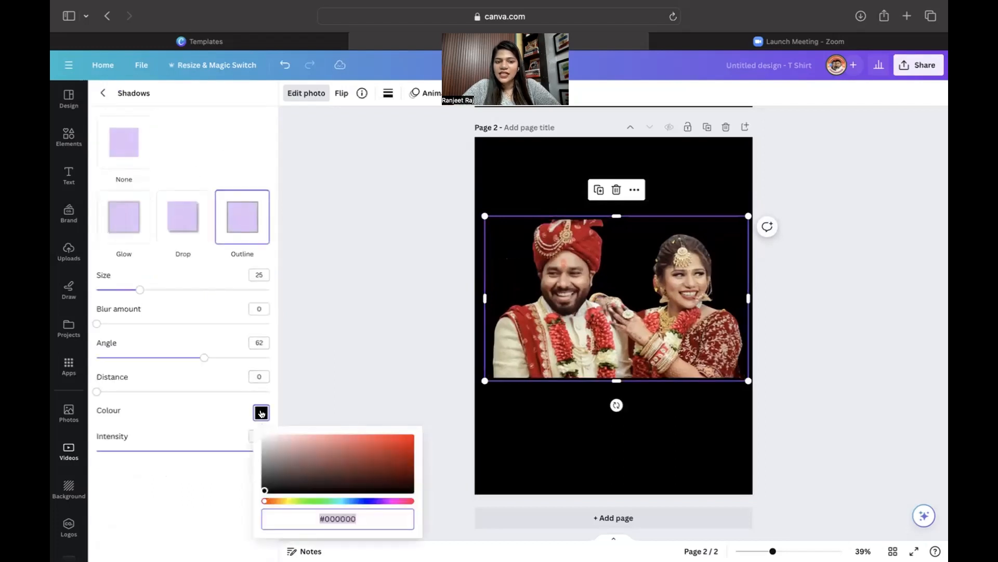
{"action": "left_click_drag", "start_coordinate": [265, 490], "coordinate": [246, 511]}
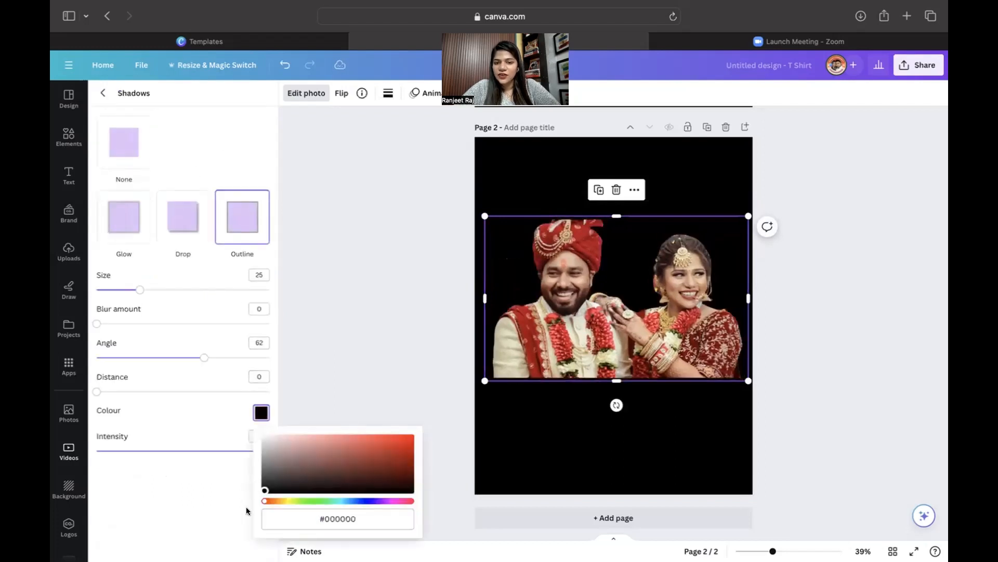
{"action": "left_click", "coordinate": [288, 503]}
{"action": "left_click_drag", "start_coordinate": [279, 441], "coordinate": [354, 428]}
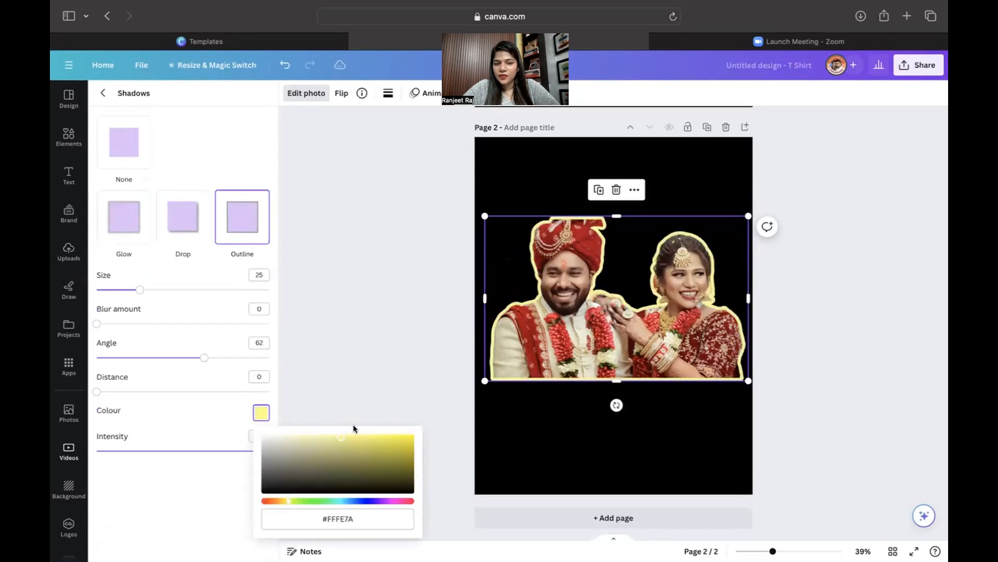
{"action": "left_click_drag", "start_coordinate": [140, 292], "coordinate": [123, 276]}
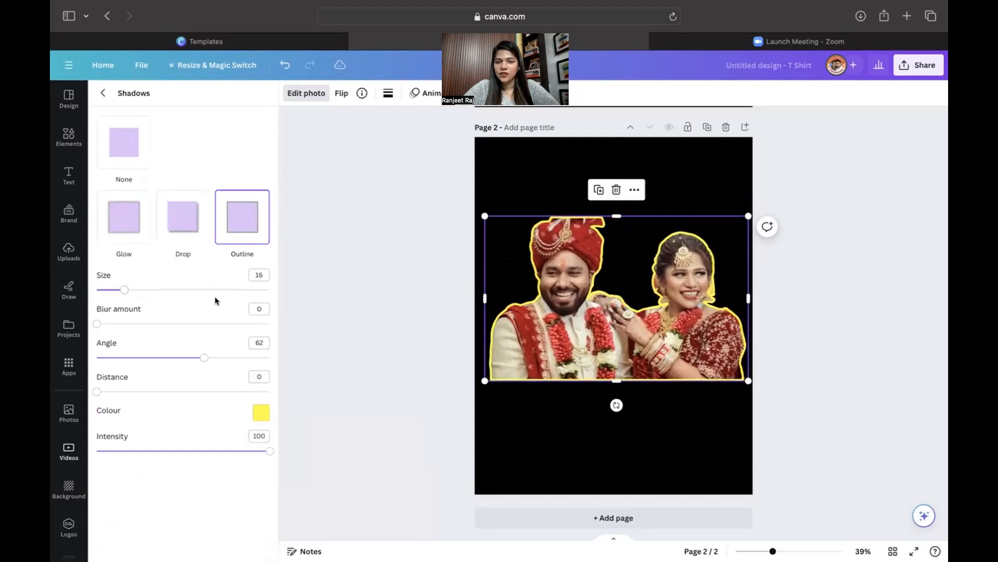
{"action": "left_click", "coordinate": [476, 450]}
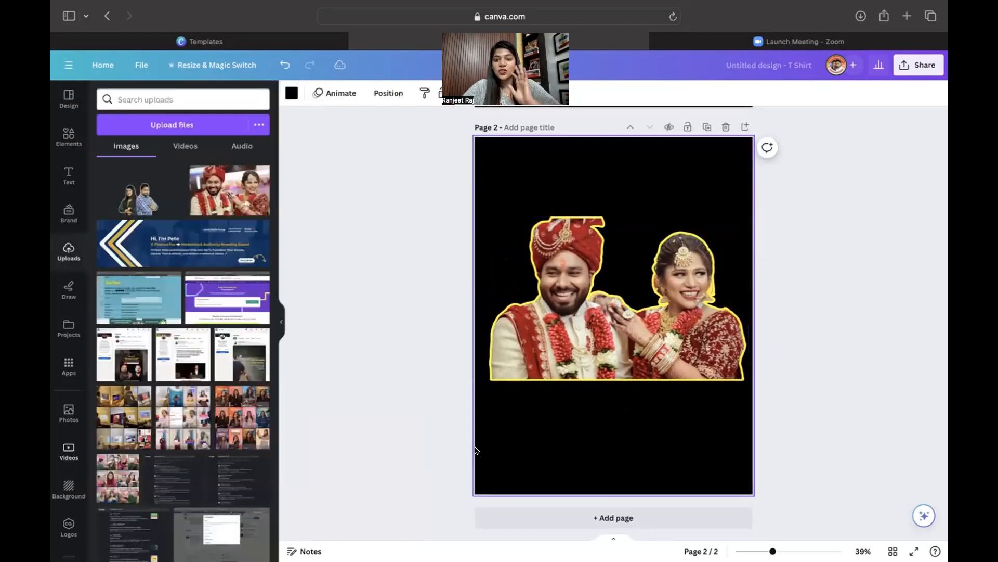
Delete page 2 and shift the couple photo slightly left.
{"action": "left_click", "coordinate": [726, 128]}
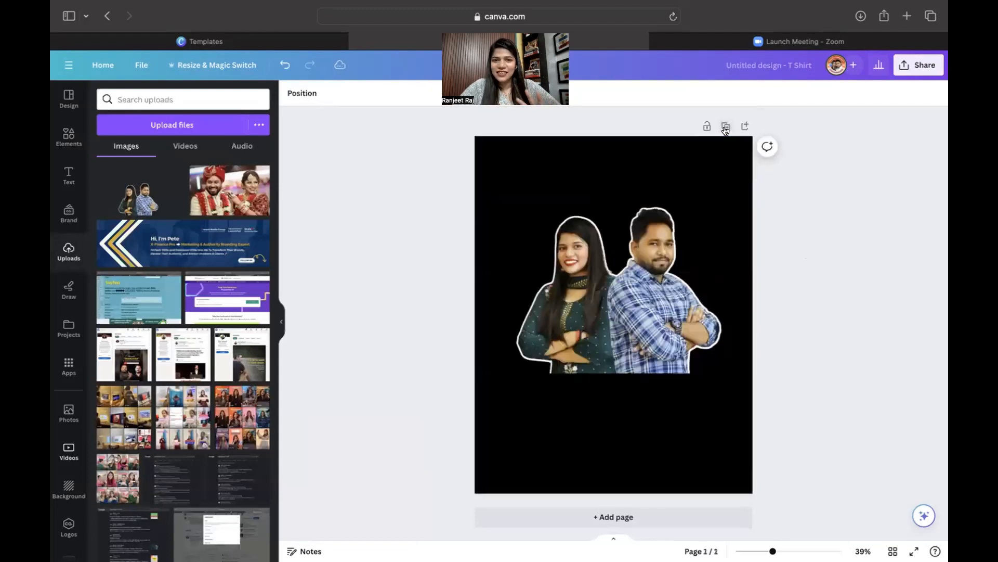
{"action": "left_click", "coordinate": [677, 264]}
{"action": "left_click_drag", "start_coordinate": [677, 264], "coordinate": [674, 264]}
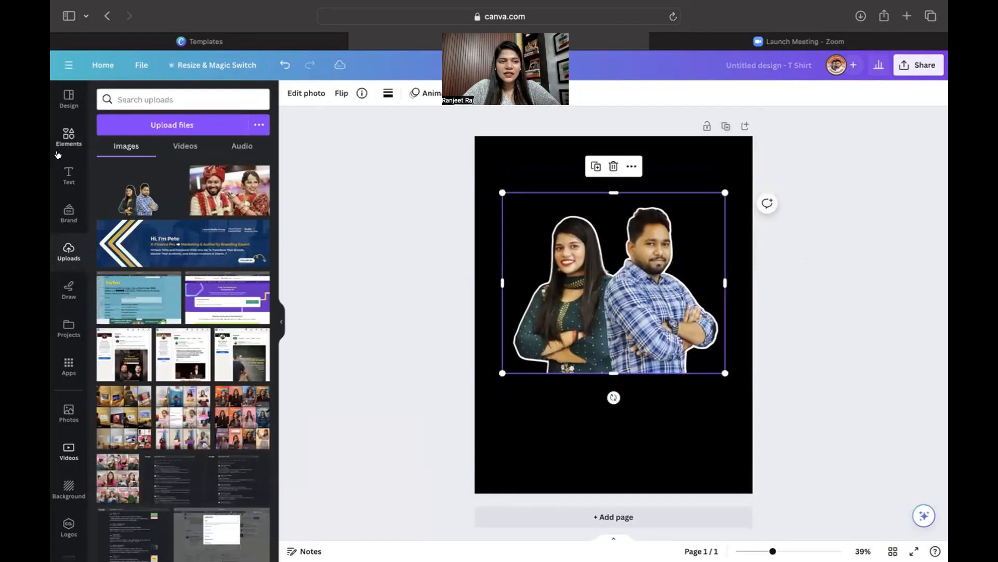
Add an arch shape from Elements and enlarge it over the couple photo.
{"action": "left_click", "coordinate": [64, 138]}
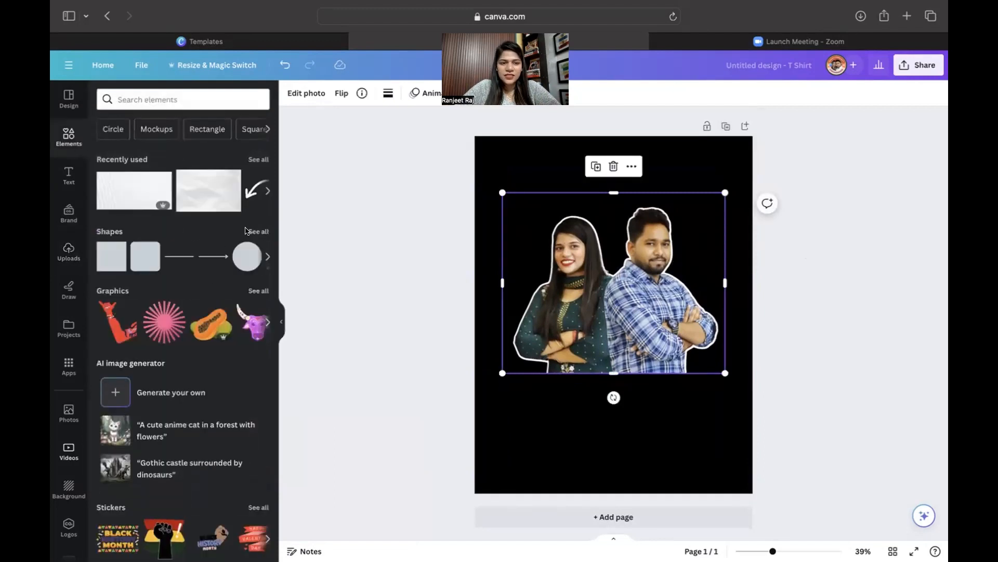
{"action": "left_click", "coordinate": [250, 231]}
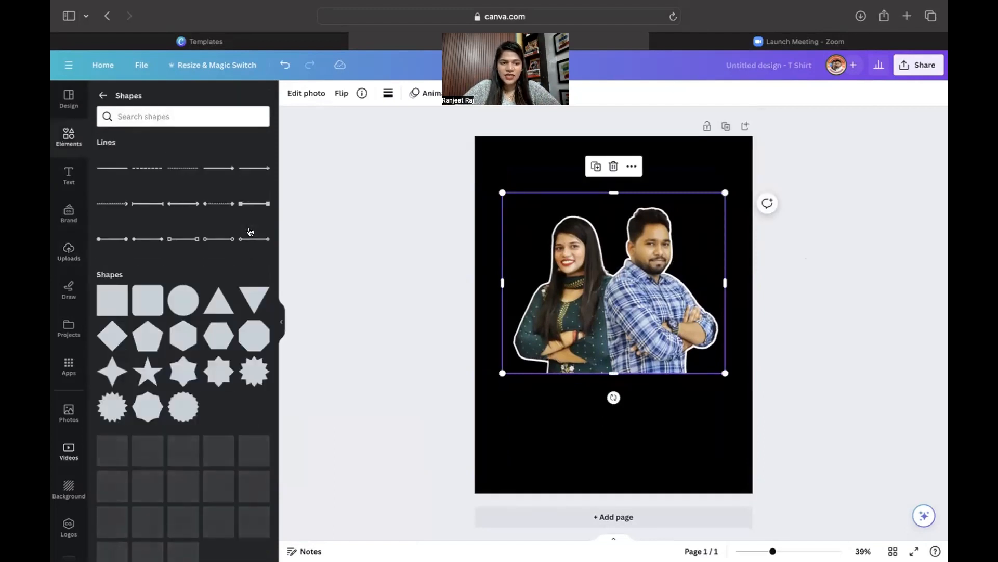
{"action": "scroll", "coordinate": [203, 399], "scroll_direction": "down", "scroll_amount": 2}
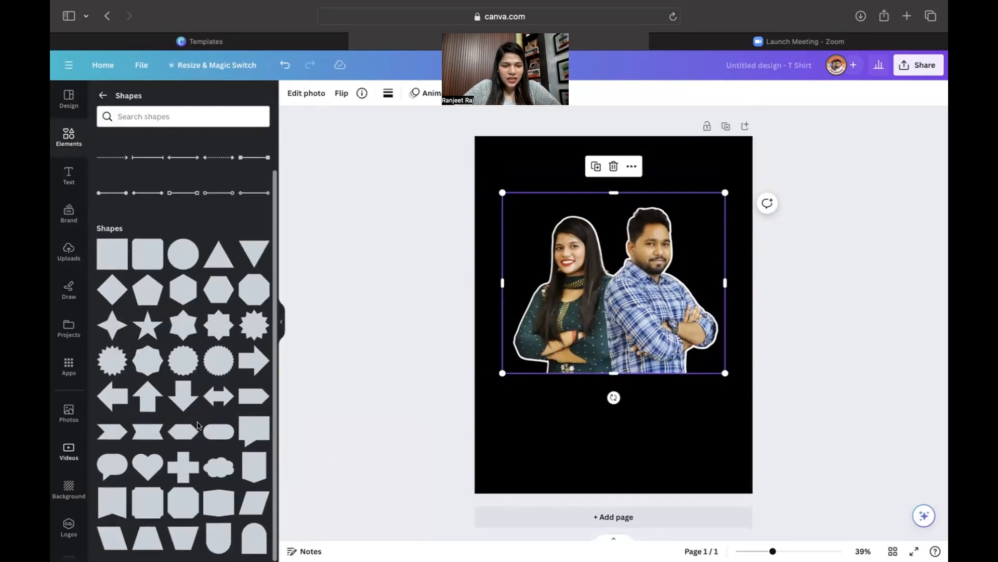
{"action": "left_click", "coordinate": [249, 540]}
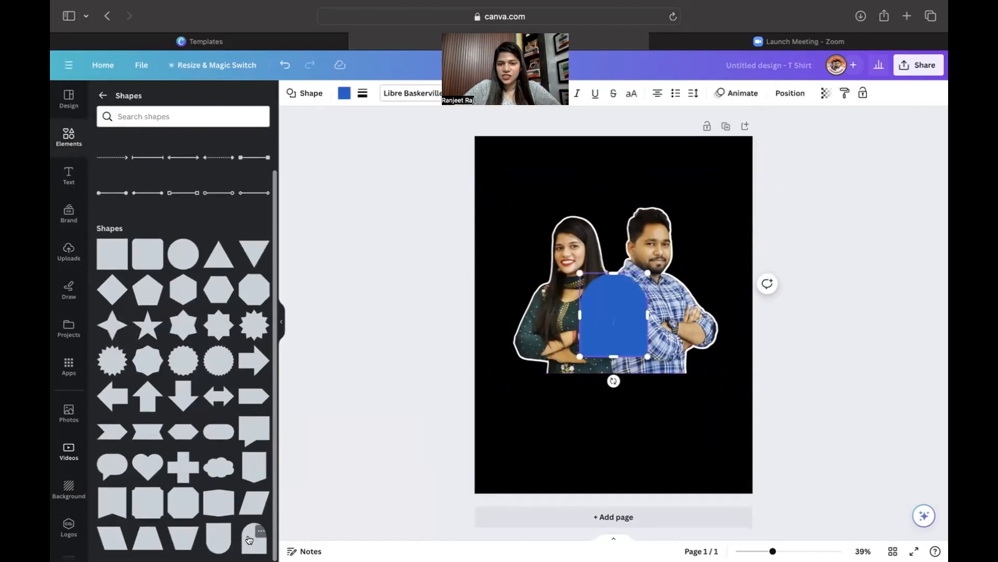
{"action": "left_click", "coordinate": [562, 455]}
{"action": "left_click", "coordinate": [638, 310]}
{"action": "left_click_drag", "start_coordinate": [626, 313], "coordinate": [575, 200]}
{"action": "left_click_drag", "start_coordinate": [598, 247], "coordinate": [704, 370]}
{"action": "mouse_move", "coordinate": [650, 323]}
{"action": "left_mouse_down"}
{"action": "mouse_move", "coordinate": [661, 319]}
{"action": "mouse_move", "coordinate": [648, 321]}
{"action": "left_mouse_up"}
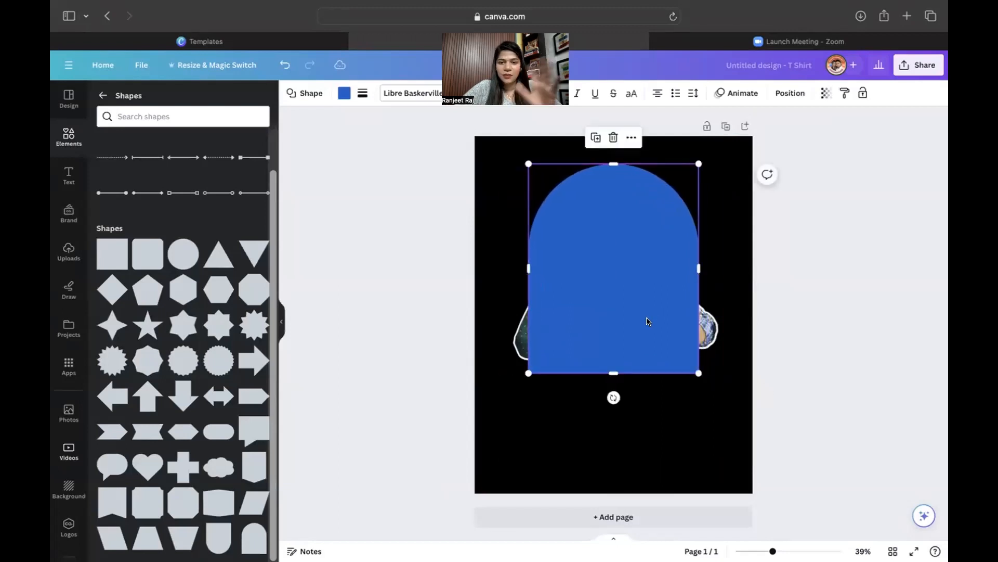
Colour the arch Neon Pop yellow from the 'neon' palette search.
{"action": "left_click", "coordinate": [349, 92]}
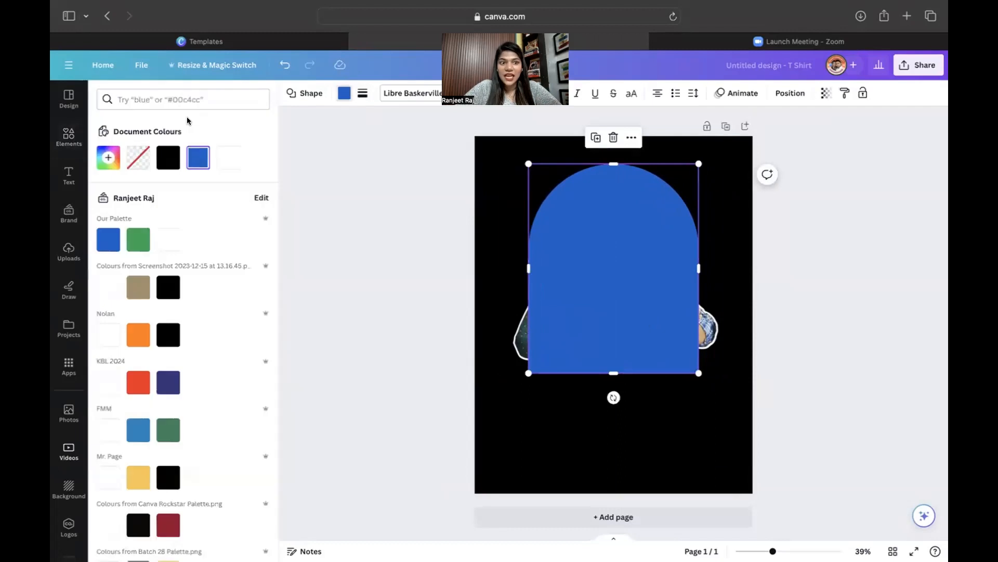
{"action": "type", "text": "n"}
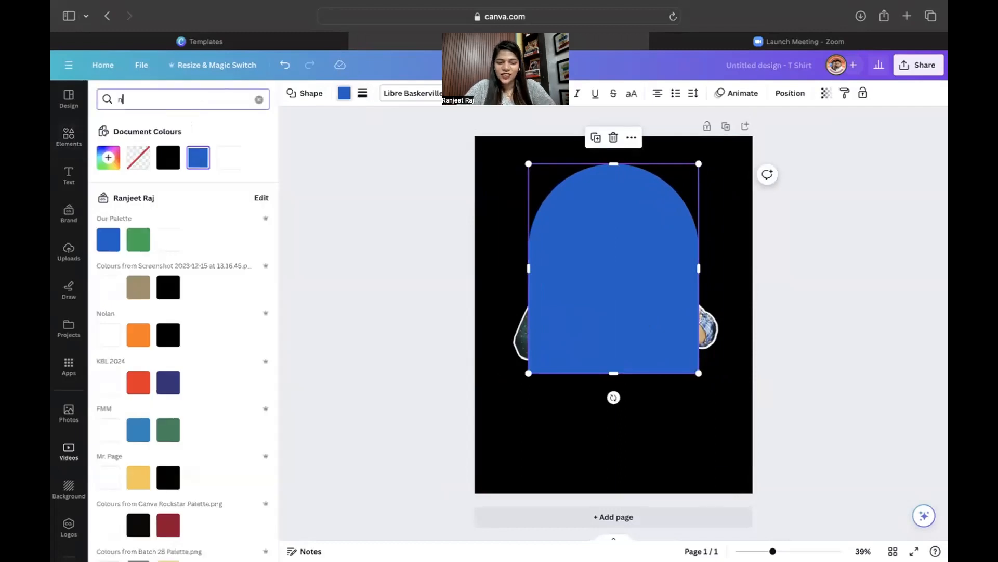
{"action": "type", "text": "eon"}
{"action": "key", "text": "Return"}
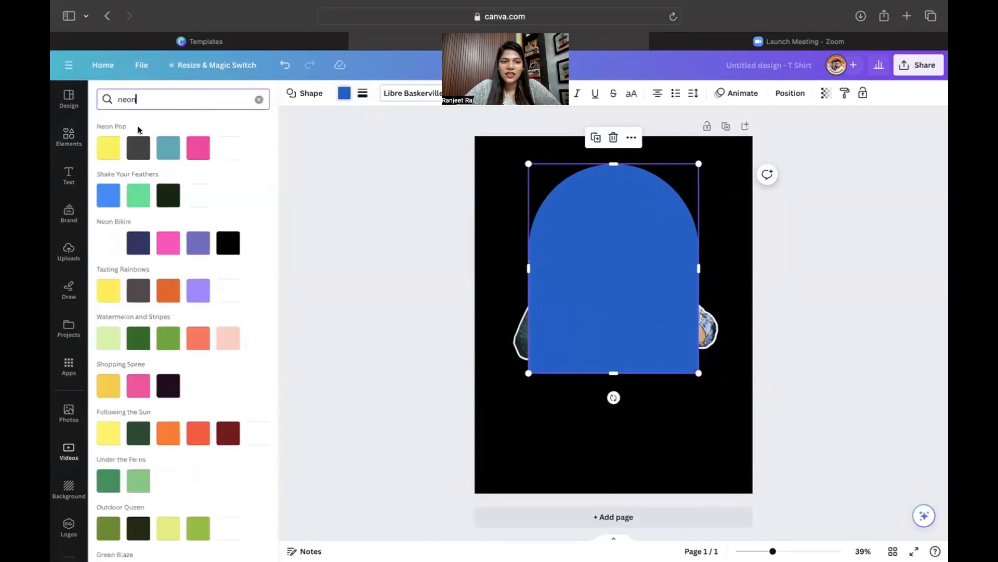
{"action": "left_click", "coordinate": [108, 147]}
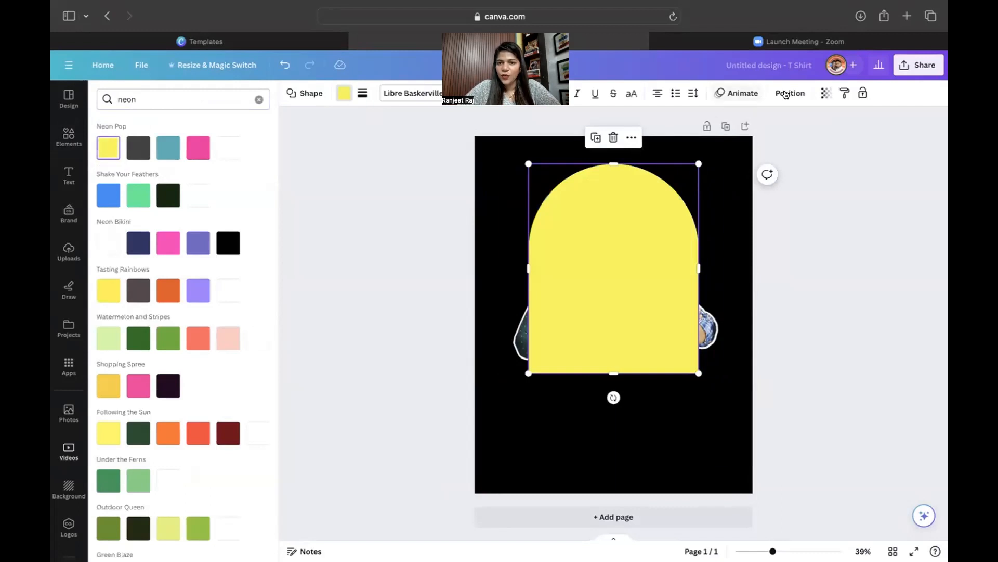
Send the arch behind the photo, shorten it, and move both up together.
{"action": "left_click", "coordinate": [786, 94]}
{"action": "left_click", "coordinate": [240, 115]}
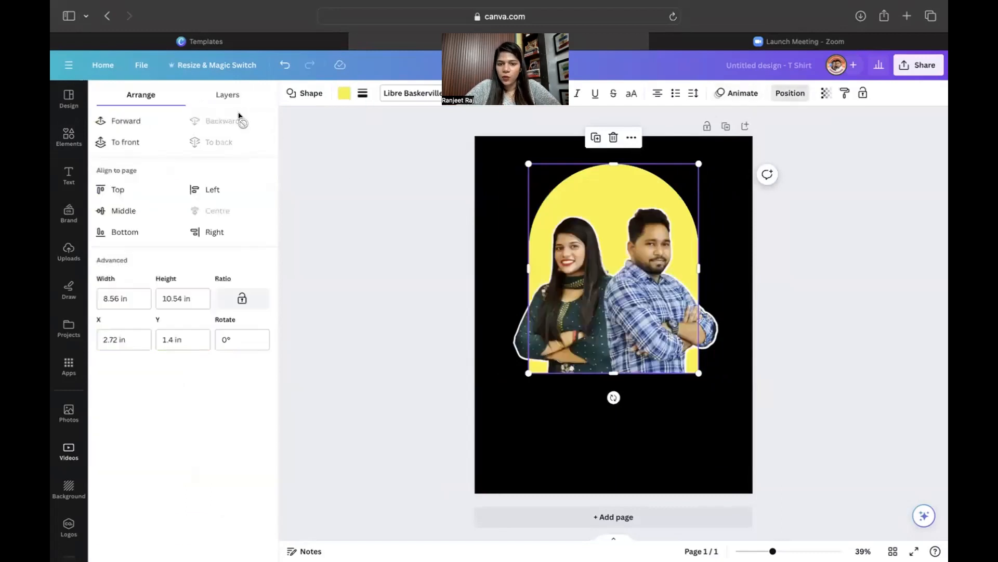
{"action": "left_click_drag", "start_coordinate": [612, 164], "coordinate": [613, 217]}
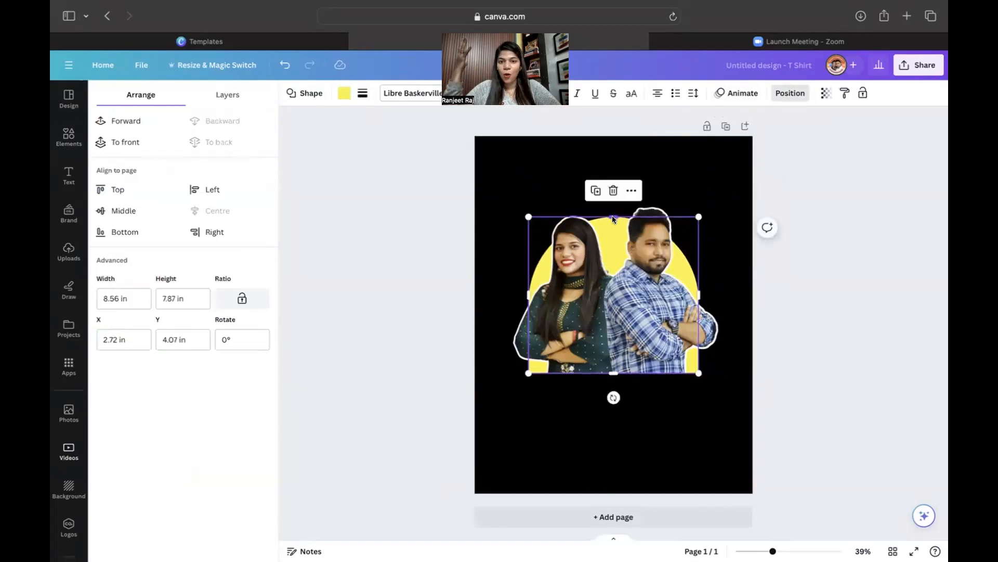
{"action": "left_click_drag", "start_coordinate": [444, 236], "coordinate": [663, 326]}
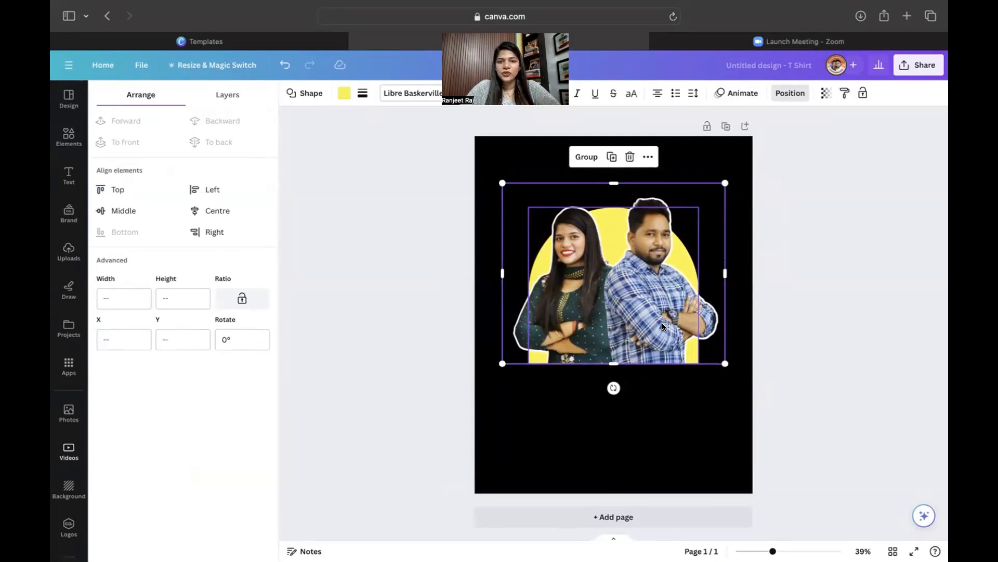
Add a white 'Heading Font' heading at size 93.7 and centre it below the couple.
{"action": "left_click", "coordinate": [675, 432]}
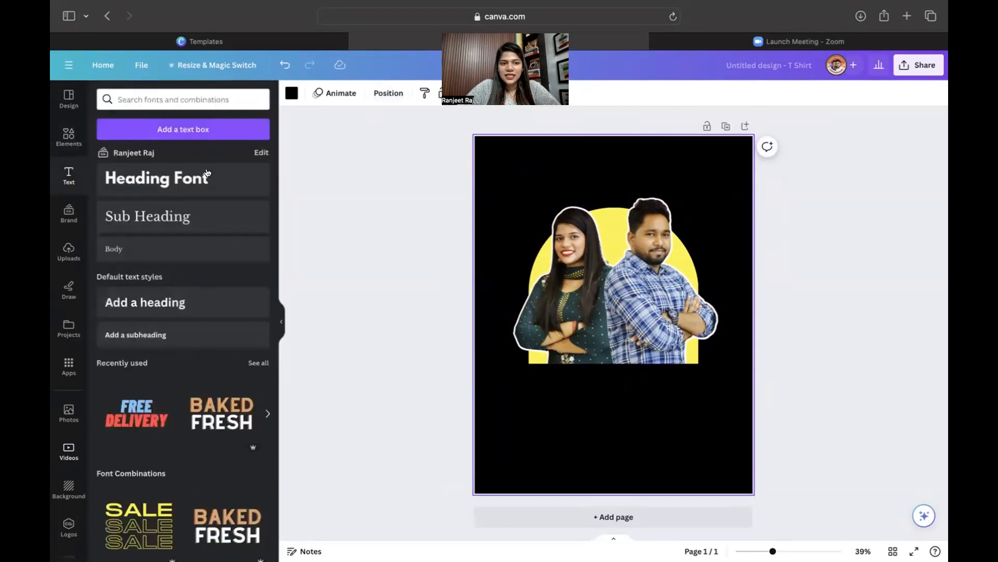
{"action": "left_click", "coordinate": [156, 178]}
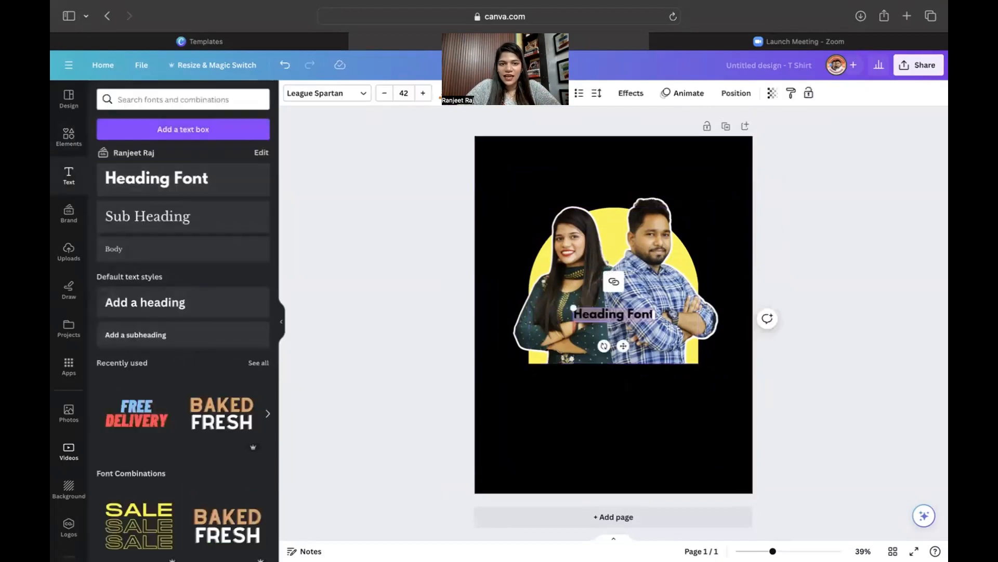
{"action": "left_click", "coordinate": [446, 93]}
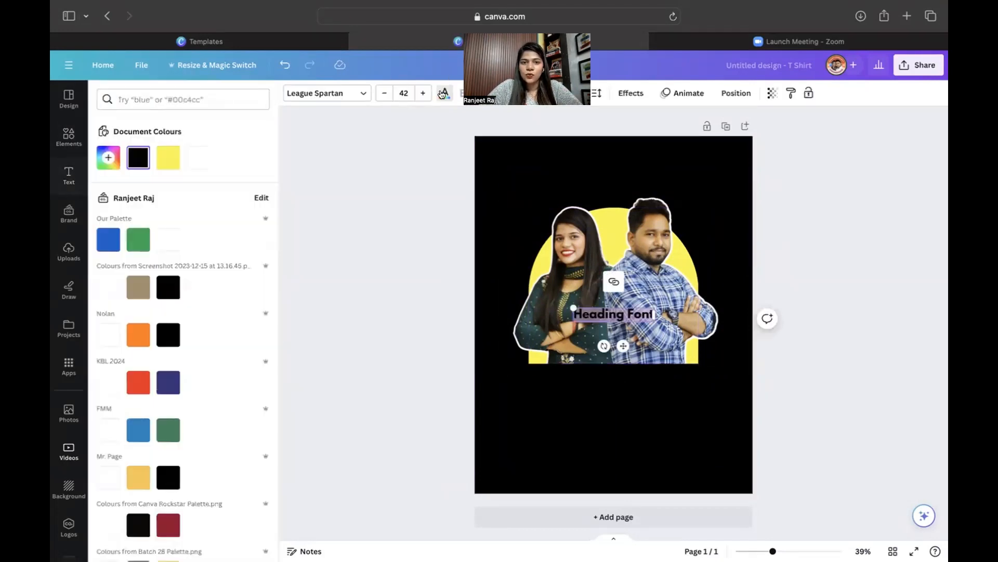
{"action": "left_click", "coordinate": [198, 158]}
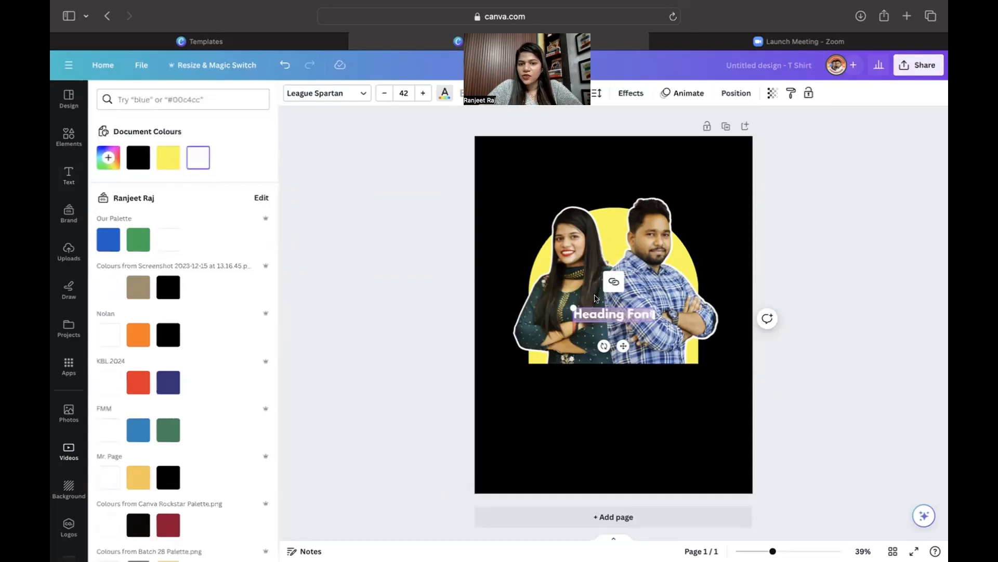
{"action": "left_click_drag", "start_coordinate": [534, 309], "coordinate": [466, 298]}
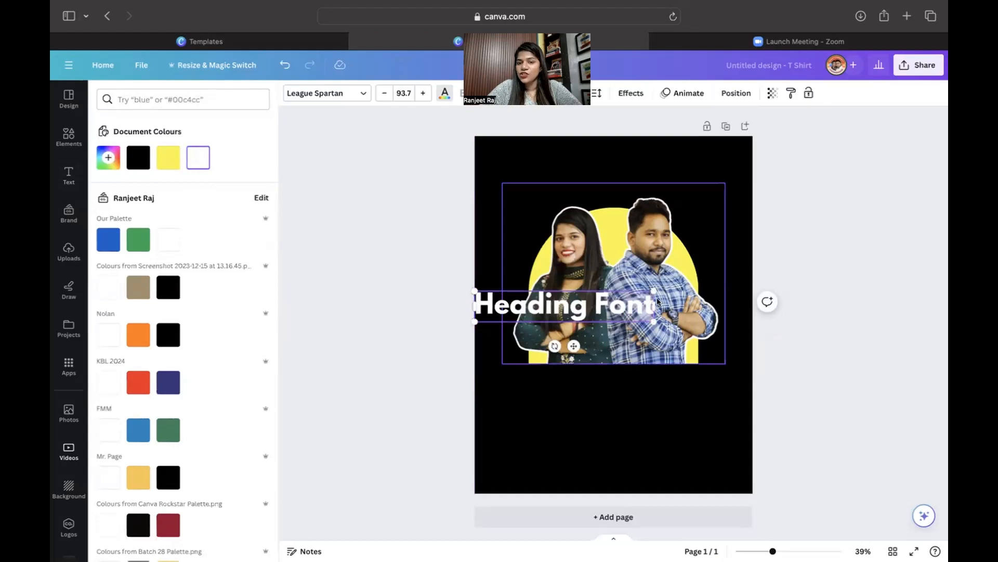
{"action": "left_click_drag", "start_coordinate": [654, 301], "coordinate": [754, 300]}
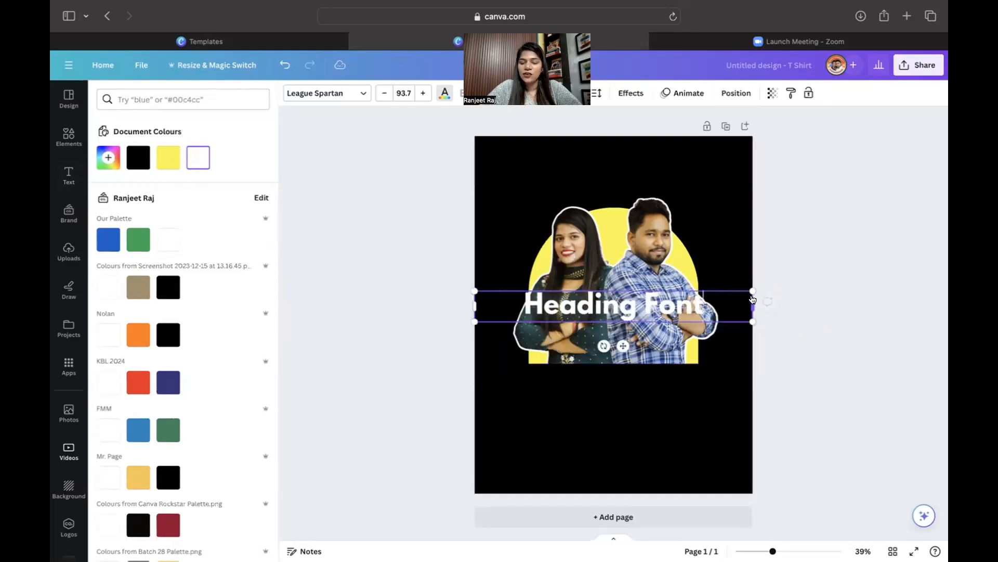
{"action": "left_click", "coordinate": [635, 416]}
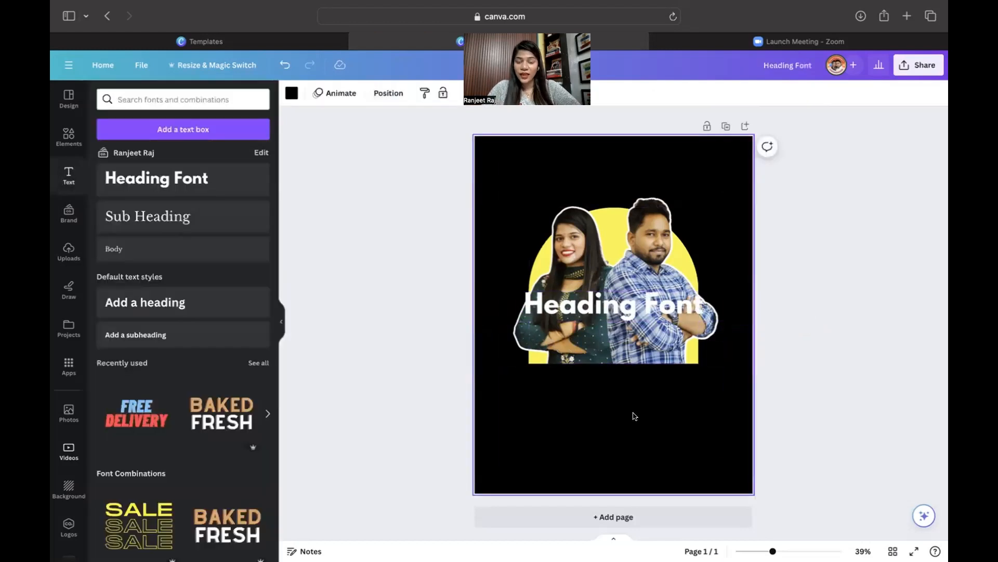
{"action": "left_click_drag", "start_coordinate": [632, 304], "coordinate": [630, 384]}
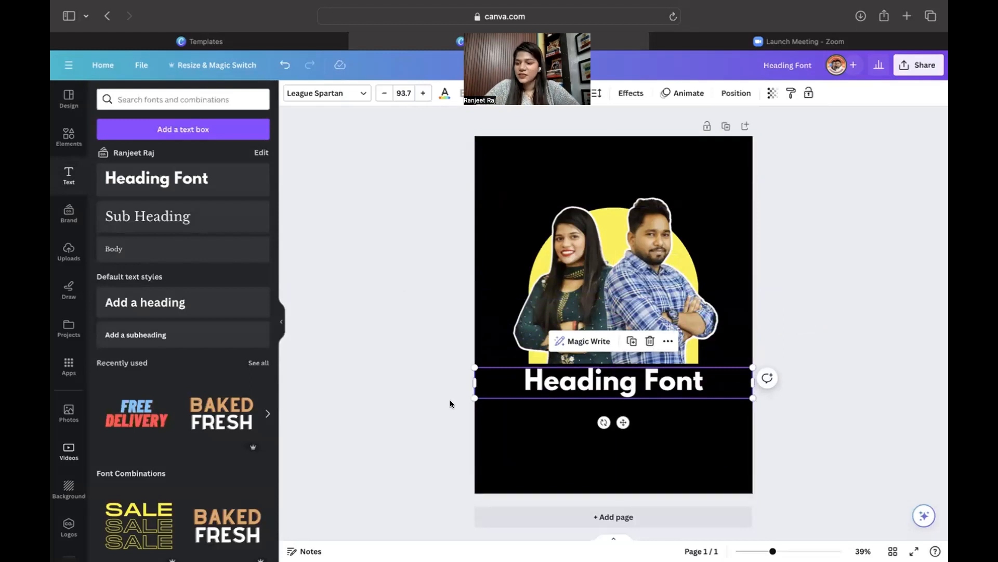
Change the heading to the Horizon font and retype it as LIFELONG.
{"action": "left_click", "coordinate": [316, 93]}
{"action": "left_click", "coordinate": [157, 121]}
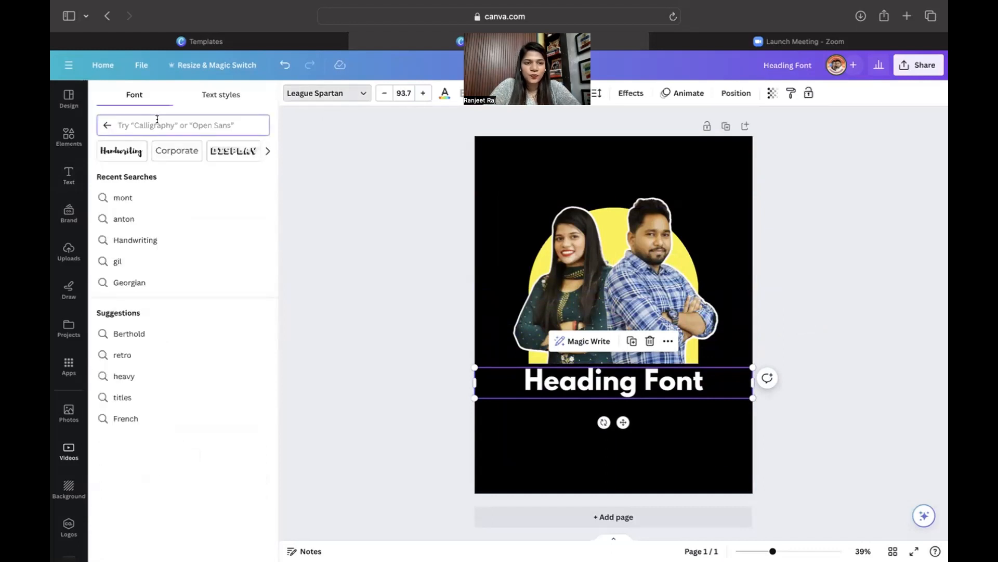
{"action": "type", "text": "h"}
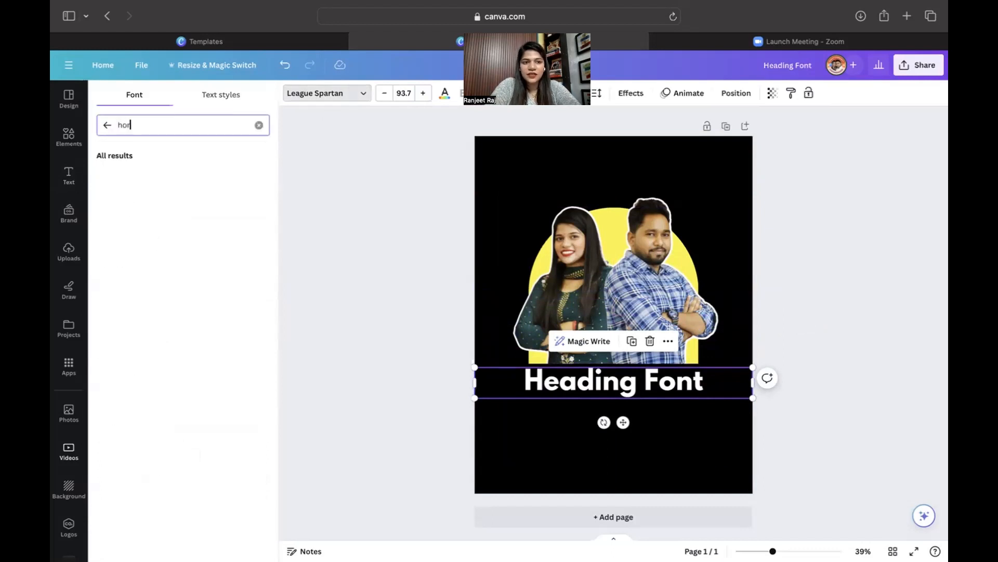
{"action": "type", "text": "or"}
{"action": "left_click", "coordinate": [138, 177]}
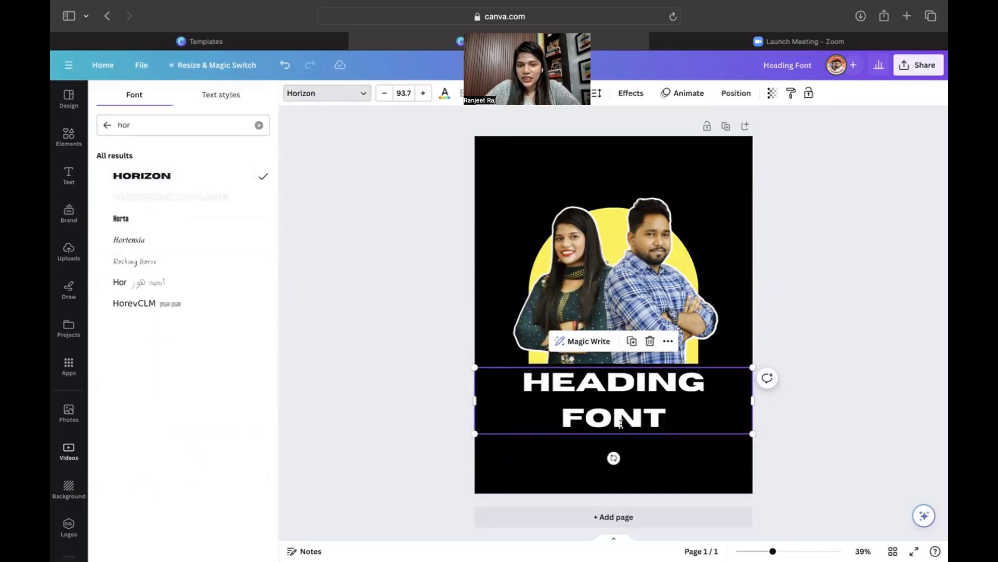
{"action": "left_click", "coordinate": [628, 419]}
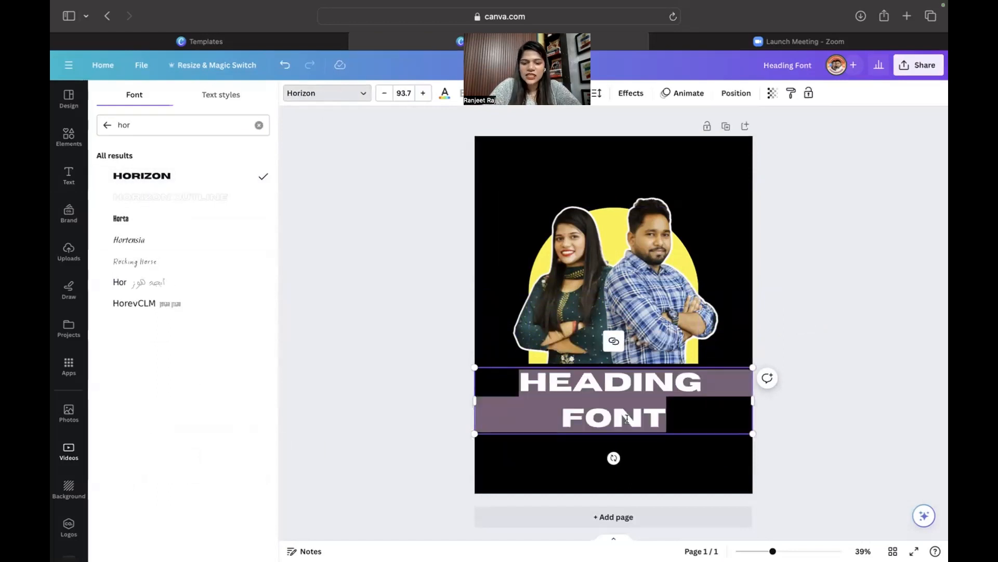
{"action": "type", "text": "LIFELONG"}
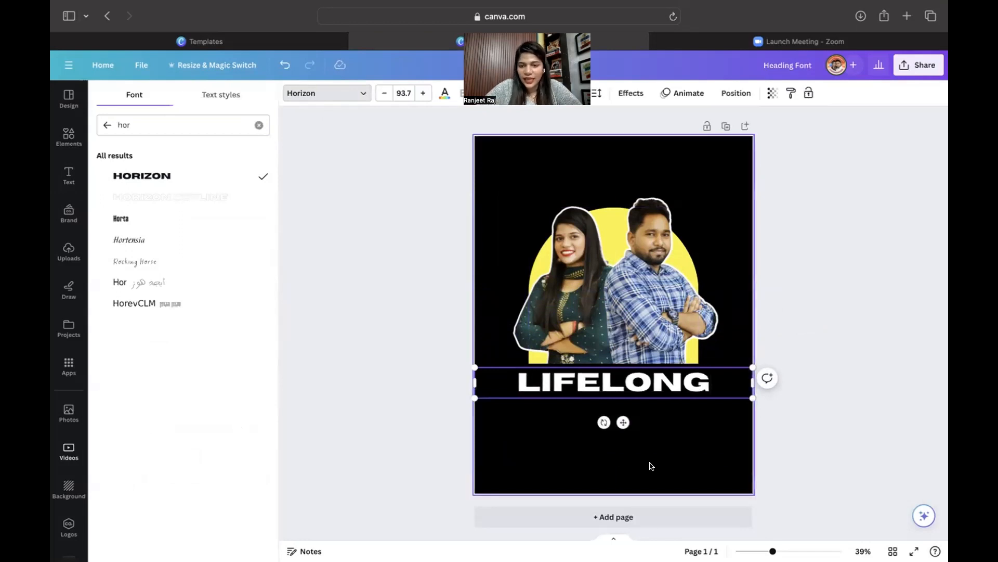
{"action": "left_click", "coordinate": [603, 437]}
Shrink LIFELONG to size 83.7 and nudge it up onto the snap guide.
{"action": "left_click", "coordinate": [514, 385]}
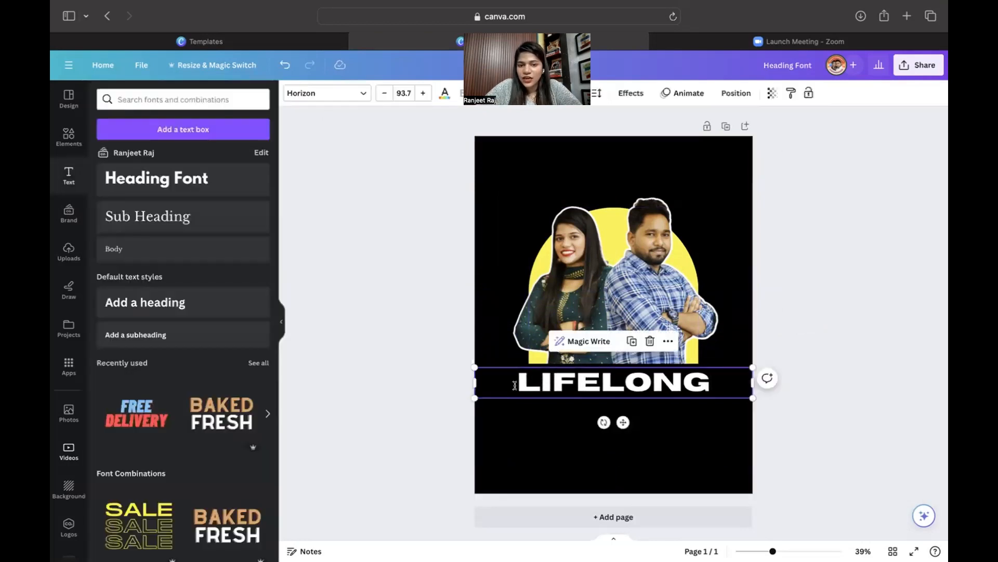
{"action": "left_click", "coordinate": [384, 93]}
{"action": "left_click", "coordinate": [384, 93]}
{"action": "left_click", "coordinate": [384, 93]}
{"action": "left_click", "coordinate": [383, 93]}
{"action": "left_click", "coordinate": [383, 94]}
{"action": "left_click", "coordinate": [384, 94]}
{"action": "left_click", "coordinate": [383, 93]}
{"action": "left_click", "coordinate": [379, 93]}
{"action": "left_click", "coordinate": [379, 93]}
{"action": "left_click", "coordinate": [379, 93]}
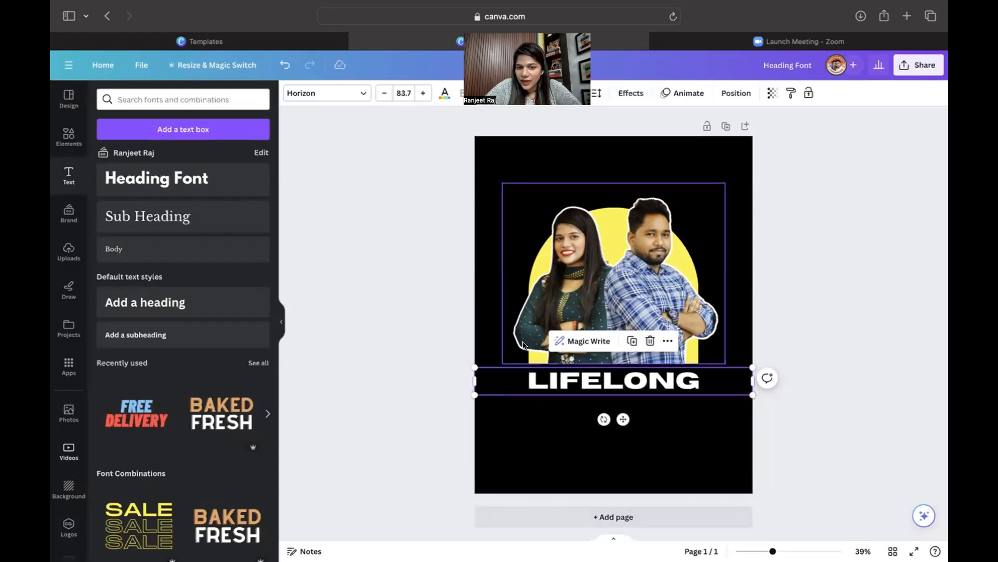
{"action": "left_click", "coordinate": [659, 427]}
{"action": "left_click", "coordinate": [653, 382]}
{"action": "left_click_drag", "start_coordinate": [652, 382], "coordinate": [652, 378]}
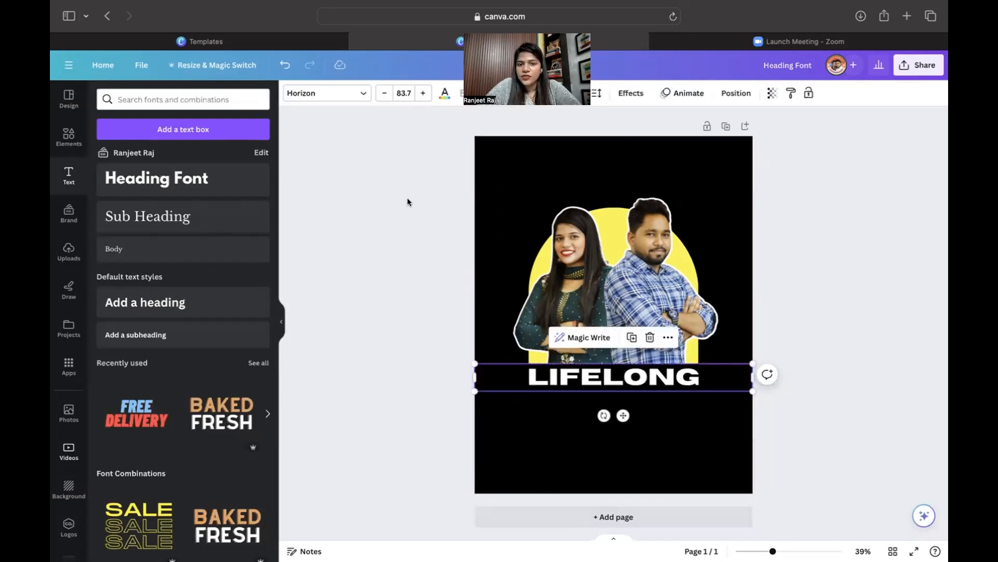
{"action": "left_click", "coordinate": [536, 403]}
Duplicate LIFELONG below itself and retype the copy as PARTNERS.
{"action": "left_click", "coordinate": [590, 368]}
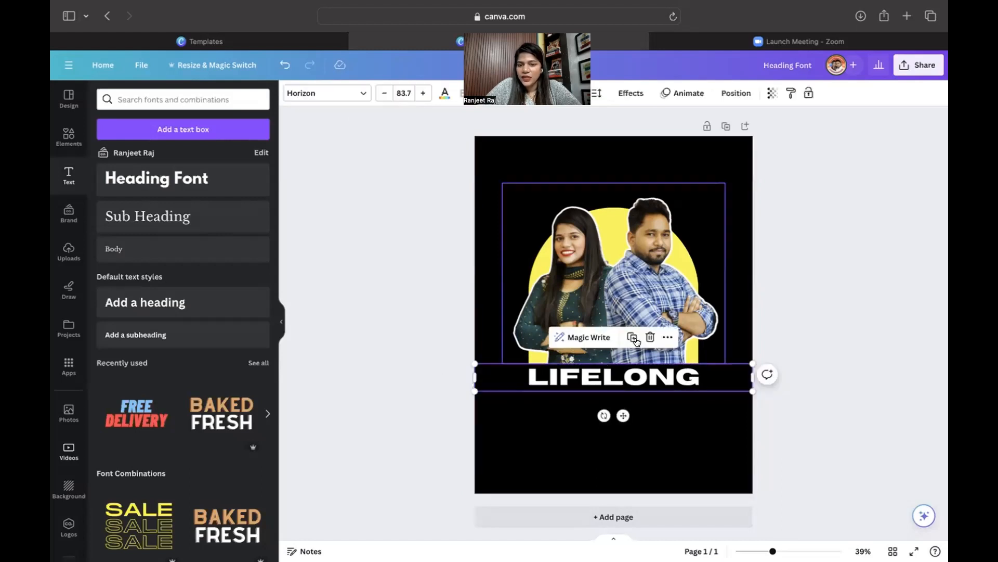
{"action": "left_click", "coordinate": [635, 338]}
{"action": "left_click_drag", "start_coordinate": [648, 394], "coordinate": [645, 419]}
{"action": "double_click", "coordinate": [645, 416]}
{"action": "type", "text": "PARTNERS"}
{"action": "left_click", "coordinate": [644, 476]}
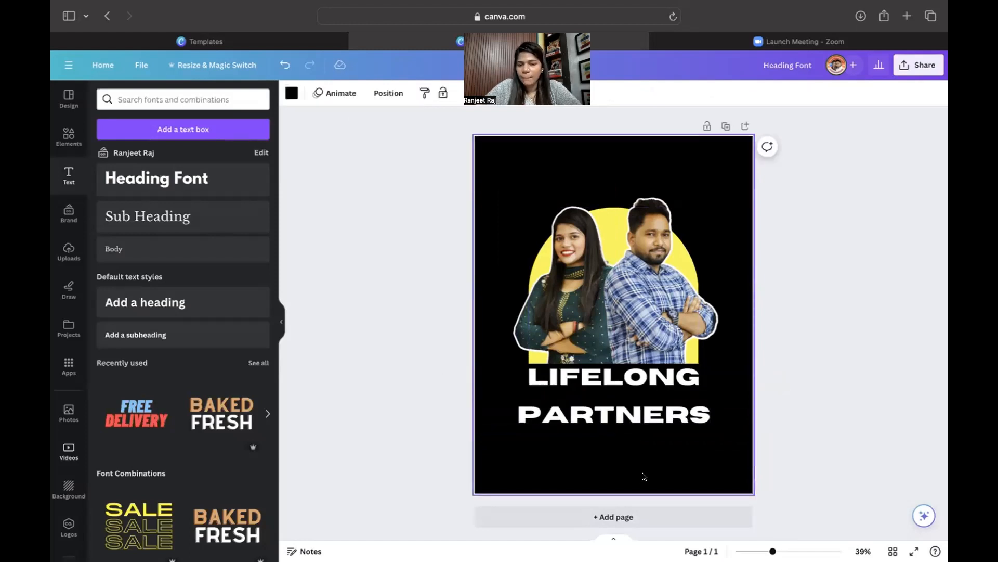
{"action": "left_click", "coordinate": [656, 422]}
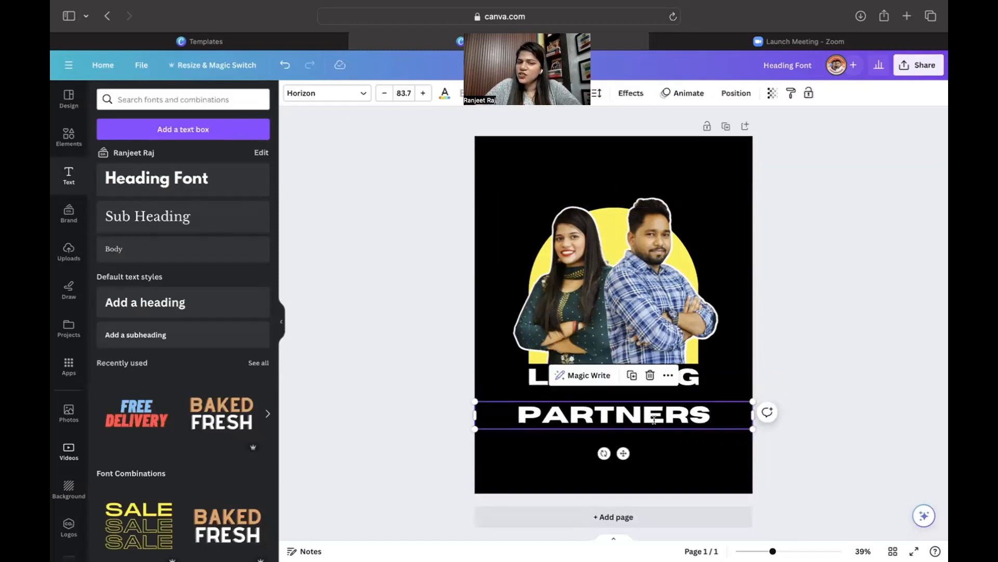
Set the PARTNERS text to Poppins Bold.
{"action": "left_click", "coordinate": [341, 87]}
{"action": "left_click", "coordinate": [145, 126]}
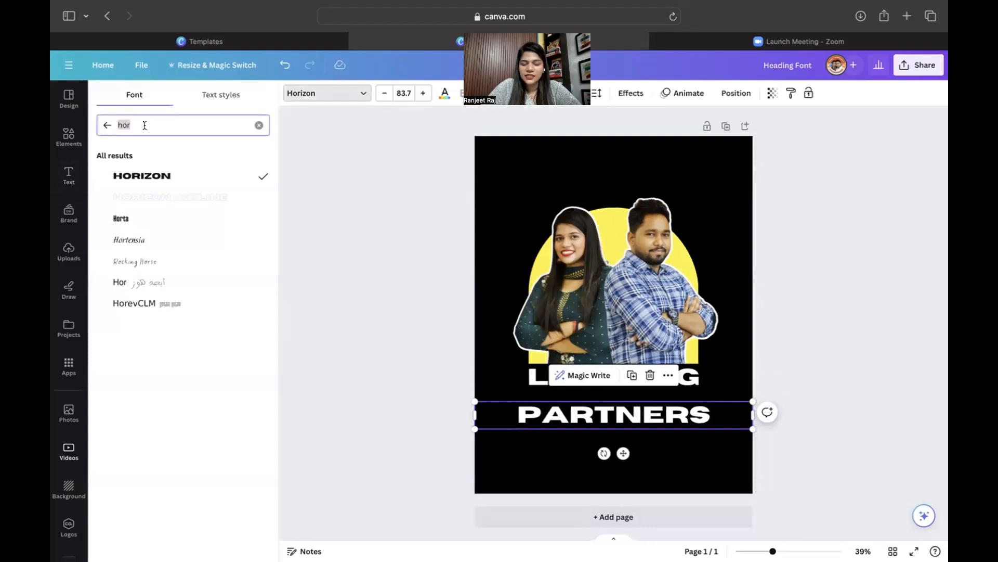
{"action": "type", "text": "popp"}
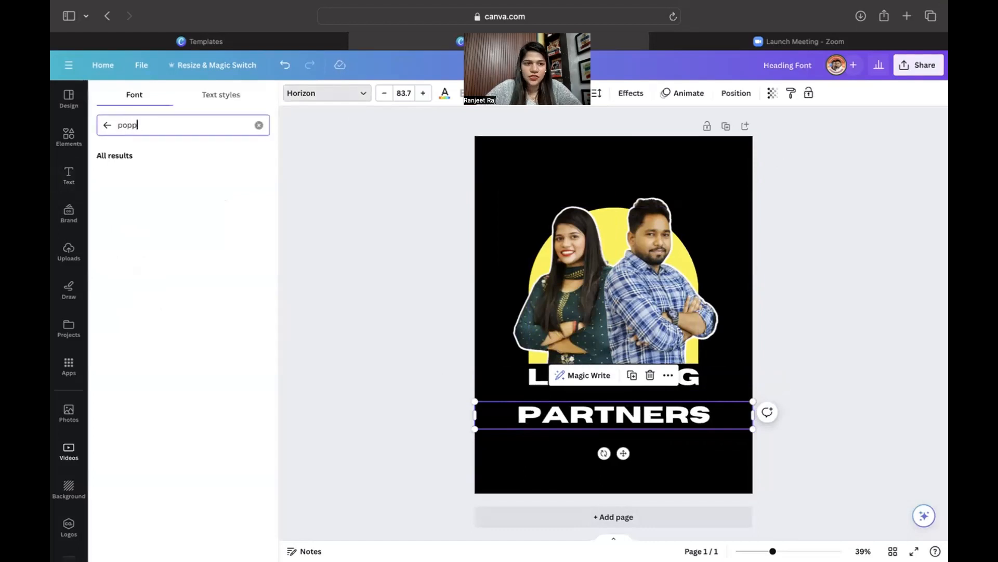
{"action": "left_click", "coordinate": [101, 179]}
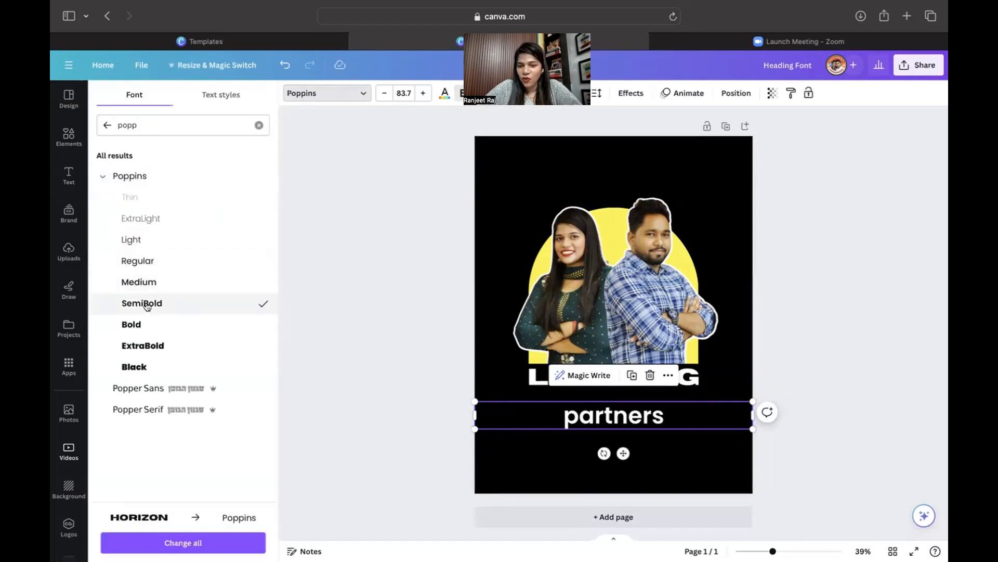
{"action": "left_click", "coordinate": [151, 329]}
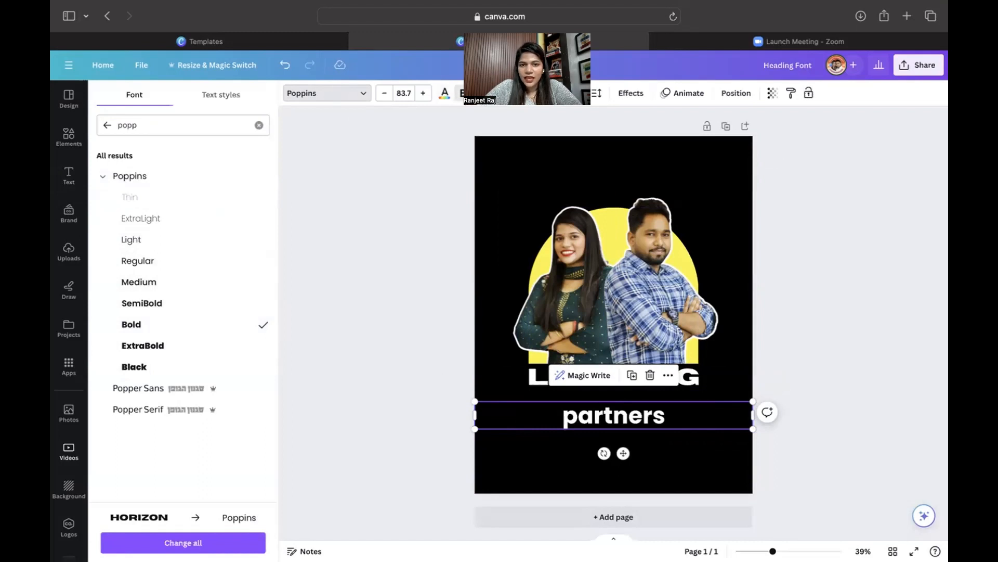
Make PARTNERS uppercase and enlarge it to size 125.
{"action": "left_click", "coordinate": [534, 95]}
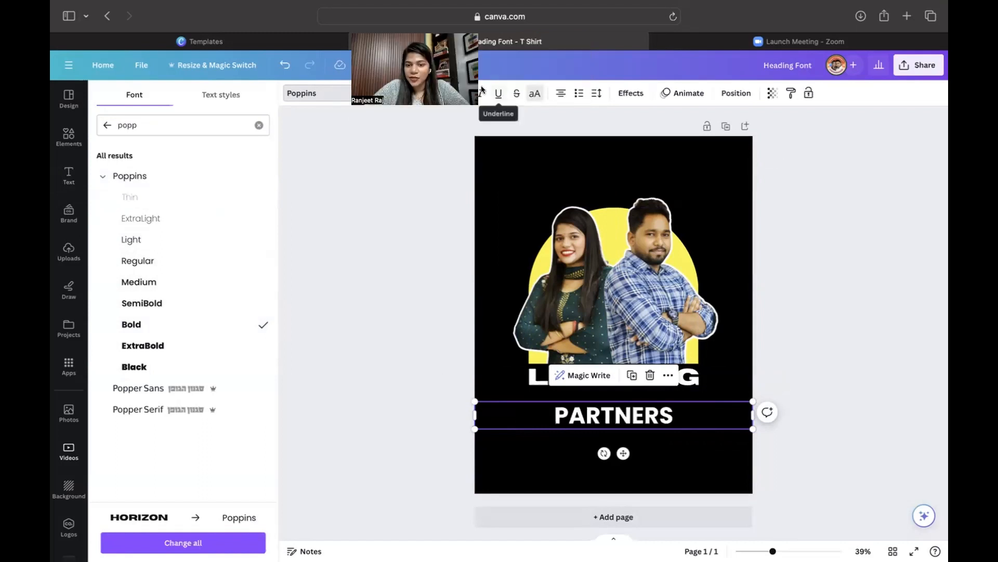
{"action": "left_click", "coordinate": [423, 93]}
{"action": "left_click", "coordinate": [422, 93]}
{"action": "left_click", "coordinate": [421, 93]}
{"action": "left_click", "coordinate": [420, 94]}
{"action": "left_click", "coordinate": [421, 94]}
{"action": "left_click", "coordinate": [420, 94]}
{"action": "left_click", "coordinate": [421, 94]}
{"action": "left_click", "coordinate": [420, 94]}
{"action": "left_click", "coordinate": [421, 94]}
{"action": "left_click", "coordinate": [421, 94]}
{"action": "left_click", "coordinate": [421, 95]}
{"action": "left_click", "coordinate": [421, 94]}
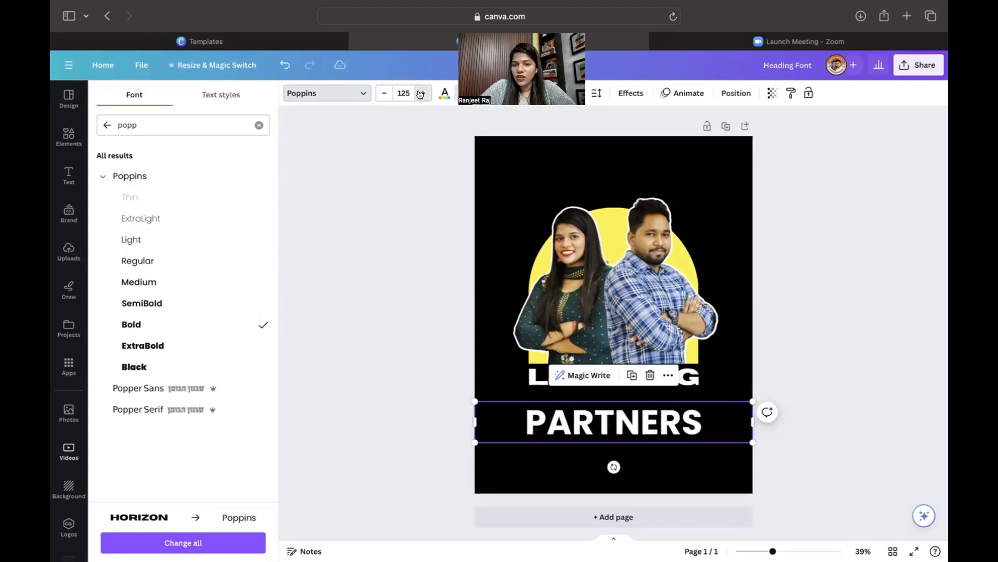
Move PARTNERS just under LIFELONG and reduce it to size 122.
{"action": "left_click", "coordinate": [663, 455]}
{"action": "left_click_drag", "start_coordinate": [670, 424], "coordinate": [668, 404]}
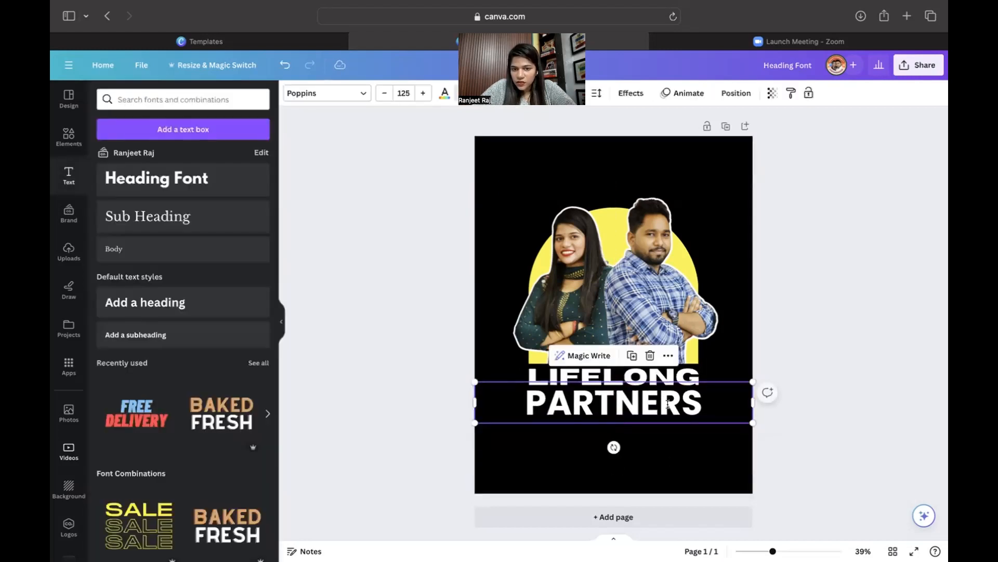
{"action": "left_click", "coordinate": [379, 99]}
{"action": "left_click", "coordinate": [379, 98]}
{"action": "left_click", "coordinate": [380, 99]}
{"action": "left_click", "coordinate": [583, 409]}
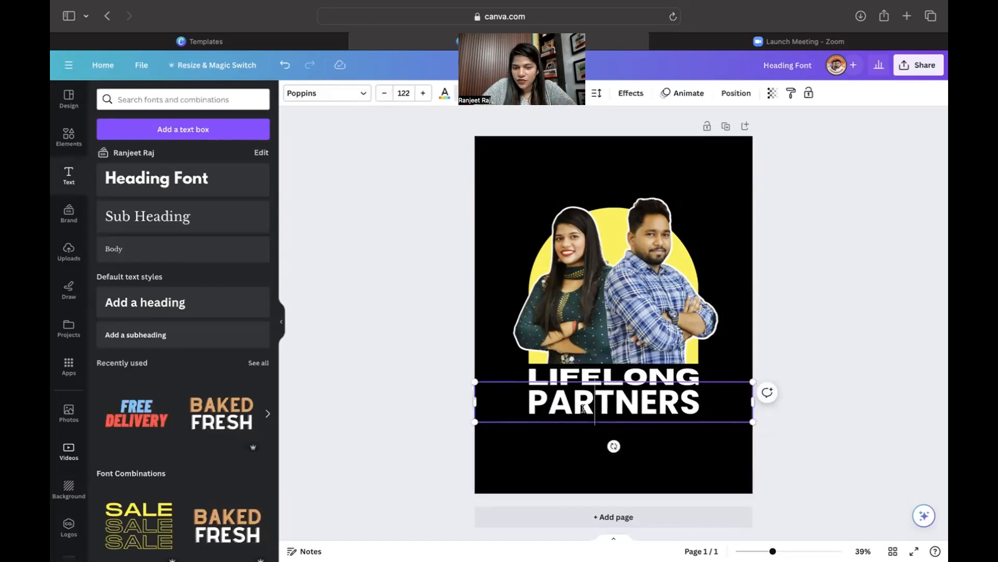
{"action": "left_click", "coordinate": [666, 446]}
{"action": "left_click", "coordinate": [661, 404]}
{"action": "key", "text": "Up"}
{"action": "key", "text": "Up"}
{"action": "key", "text": "Up"}
{"action": "key", "text": "Up"}
{"action": "key", "text": "Down"}
{"action": "key", "text": "Down"}
{"action": "key", "text": "Down"}
{"action": "key", "text": "Down"}
{"action": "key", "text": "Down"}
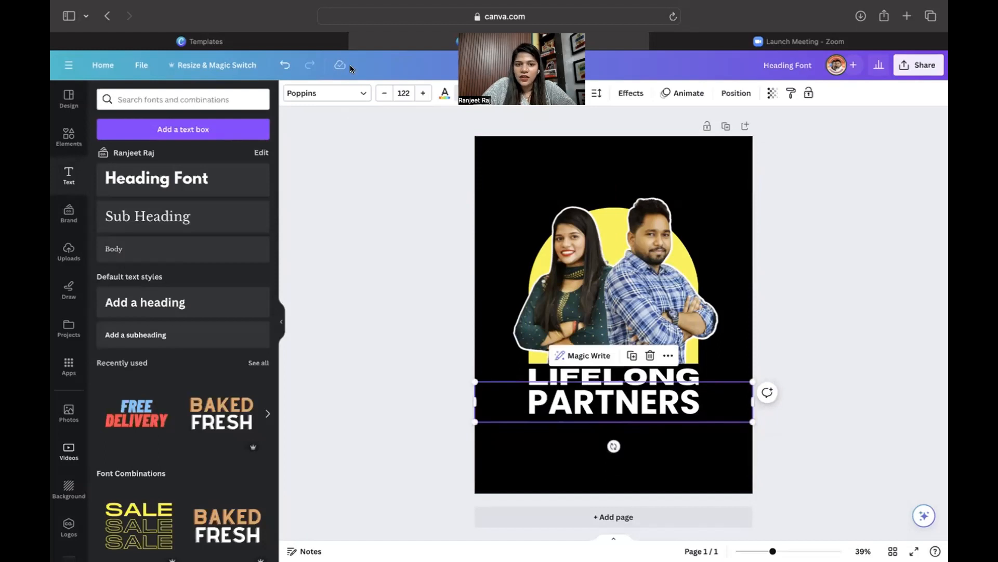
{"action": "left_click", "coordinate": [442, 95]}
Colour PARTNERS yellow, then move the photo and both text lines slightly lower together.
{"action": "left_click", "coordinate": [168, 158]}
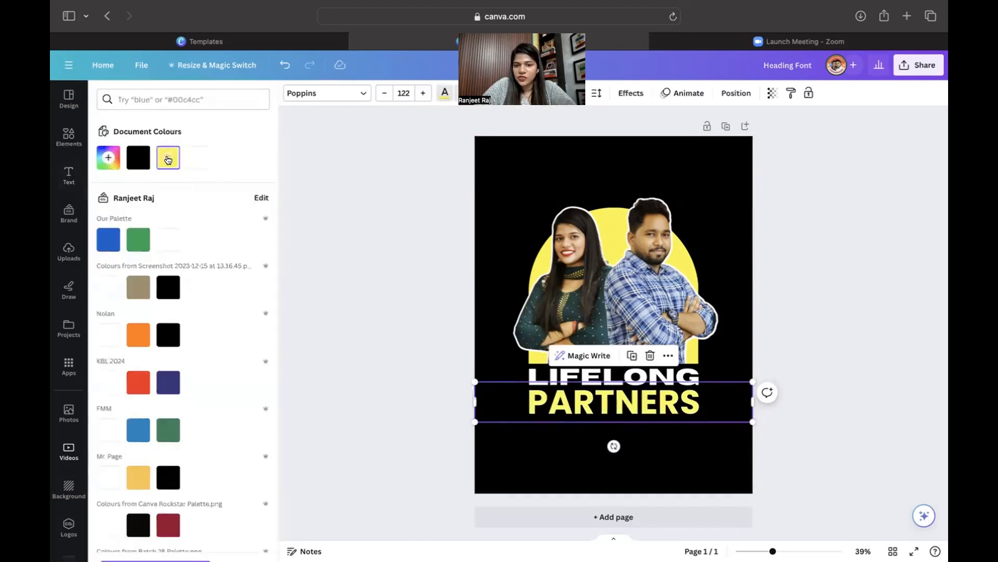
{"action": "left_click", "coordinate": [895, 305]}
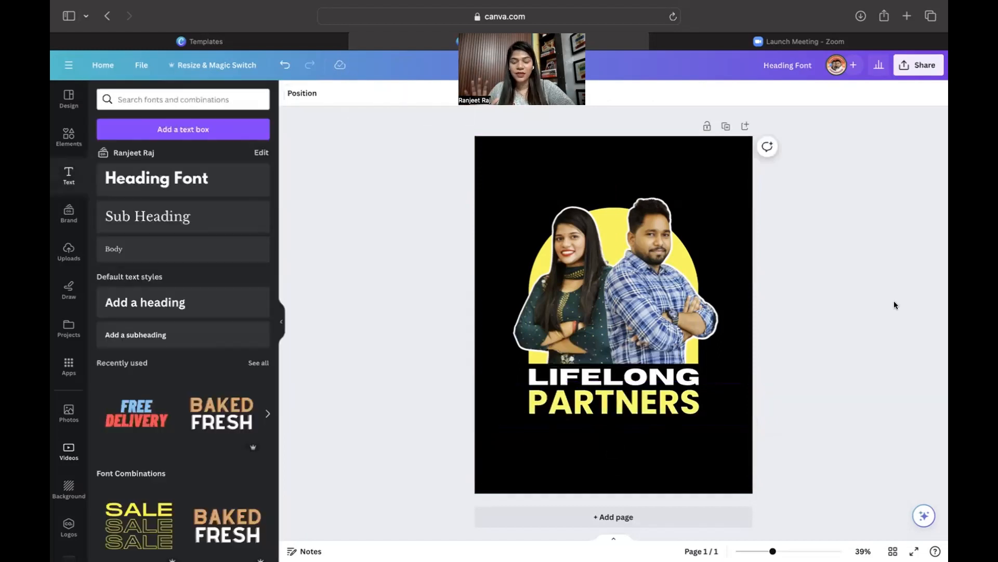
{"action": "left_click_drag", "start_coordinate": [453, 189], "coordinate": [785, 421]}
{"action": "left_click_drag", "start_coordinate": [620, 313], "coordinate": [617, 329]}
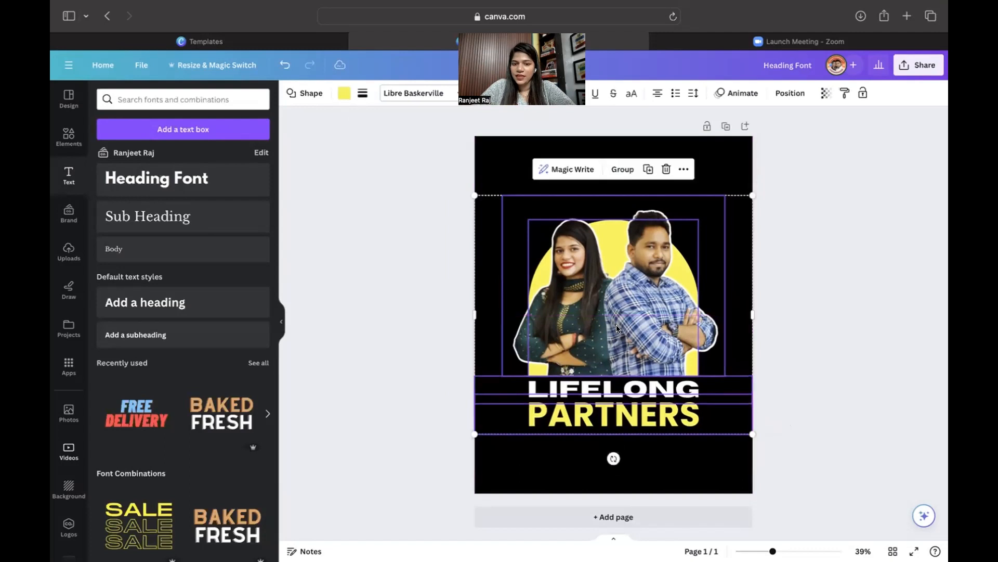
{"action": "left_click", "coordinate": [806, 345]}
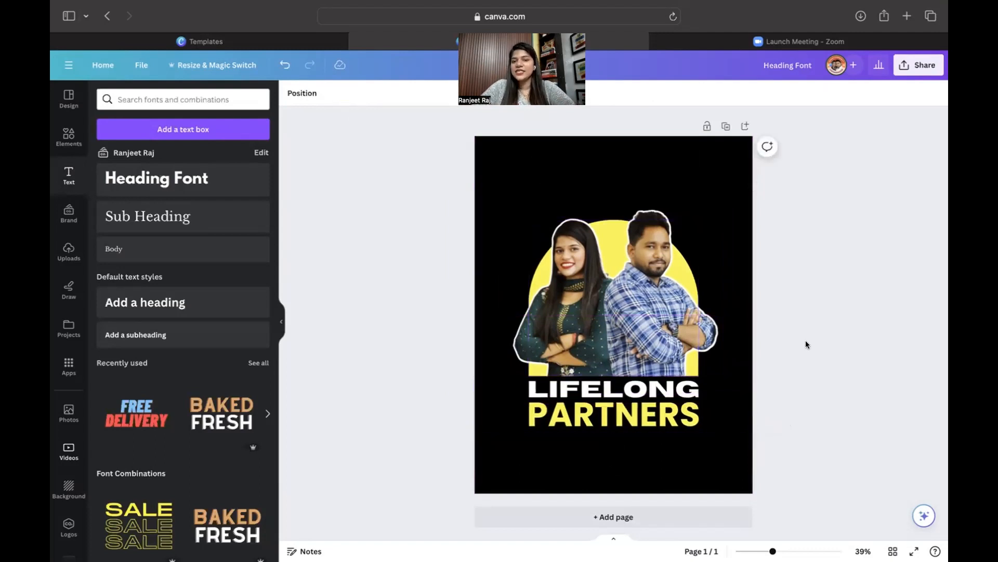
{"action": "left_click", "coordinate": [919, 65]}
Download the design as a PNG and return to the Canva design in Safari.
{"action": "left_click", "coordinate": [774, 331]}
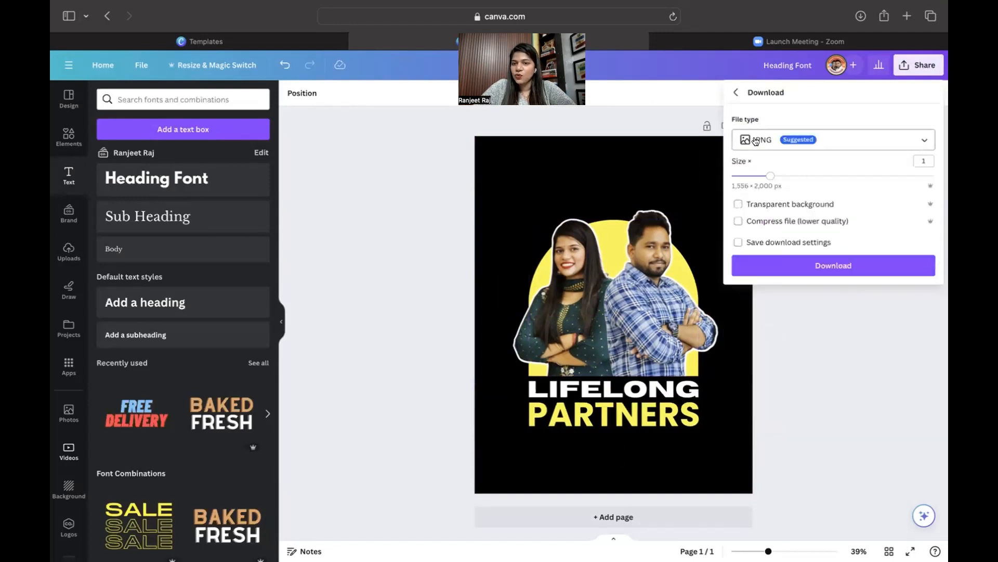
{"action": "left_click", "coordinate": [780, 271]}
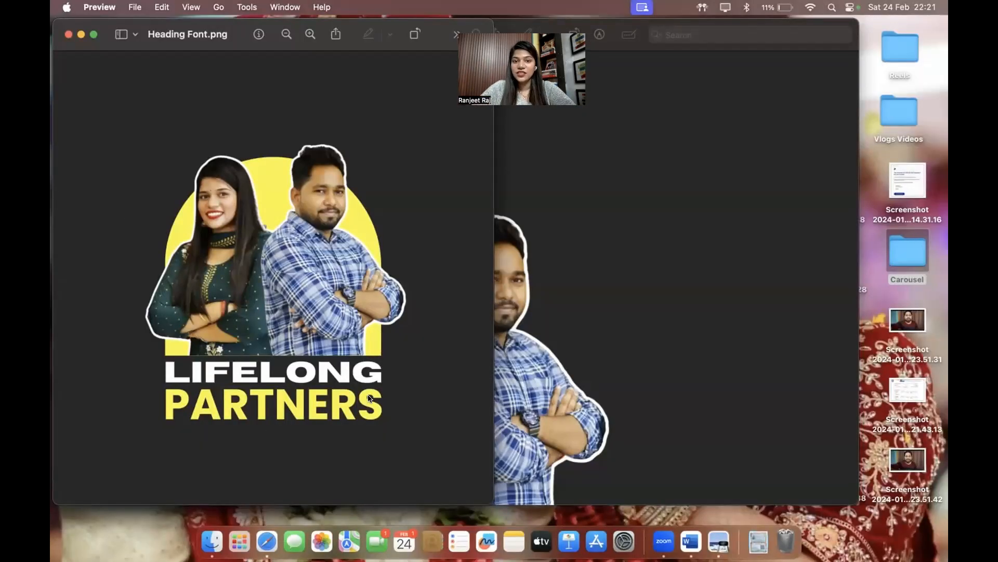
{"action": "key", "text": "ctrl+Right"}
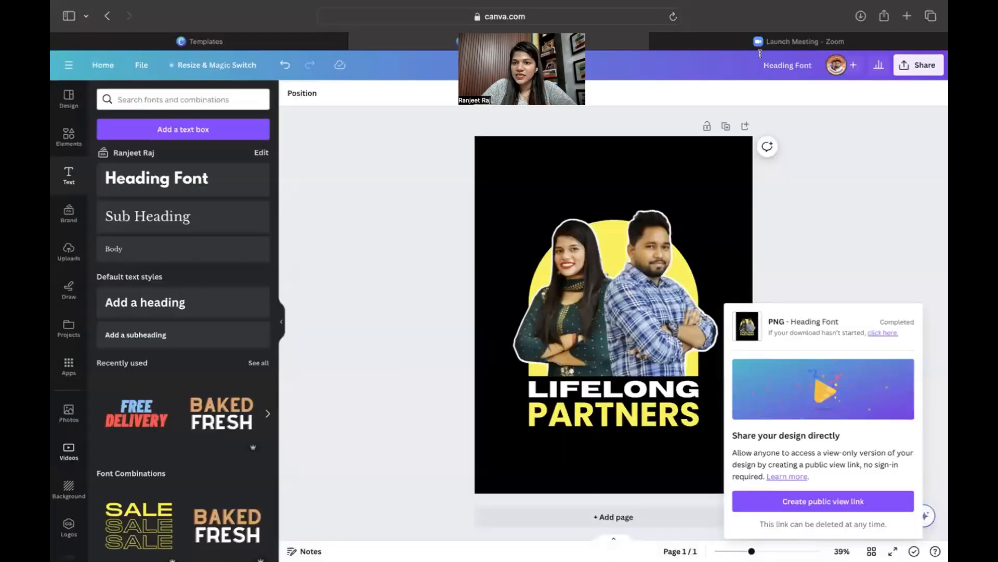
Open smartmockups.com in a new Safari tab.
{"action": "left_click", "coordinate": [907, 16]}
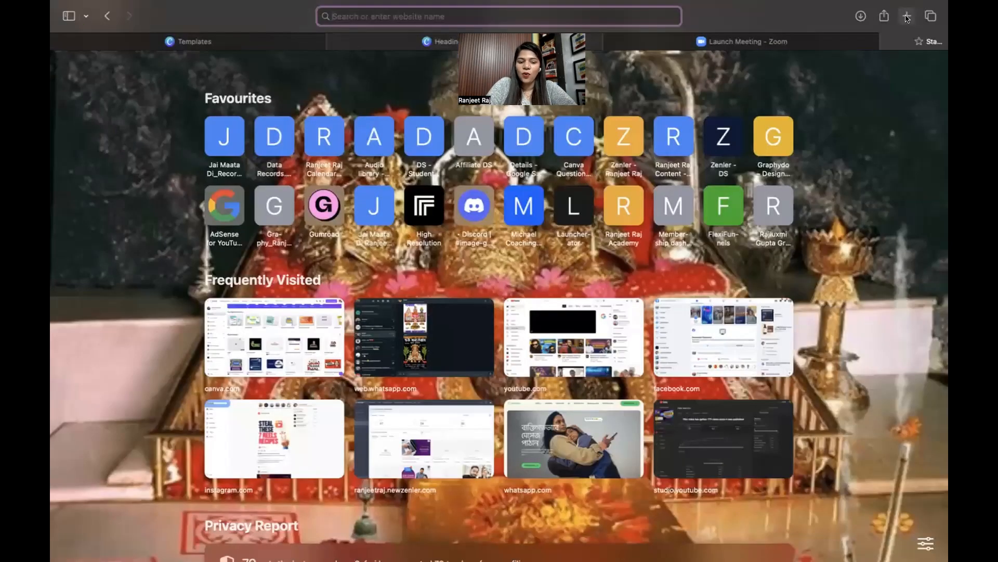
{"action": "type", "text": "smartmockups.com"}
{"action": "key", "text": "Return"}
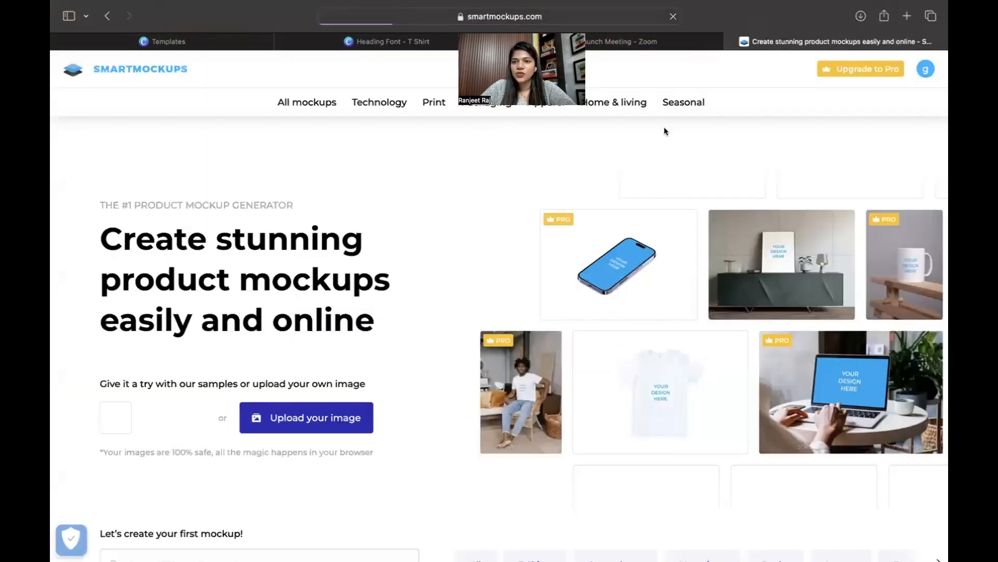
{"action": "scroll", "coordinate": [291, 464], "scroll_direction": "down", "scroll_amount": 5}
{"action": "scroll", "coordinate": [331, 321], "scroll_direction": "up", "scroll_amount": 5}
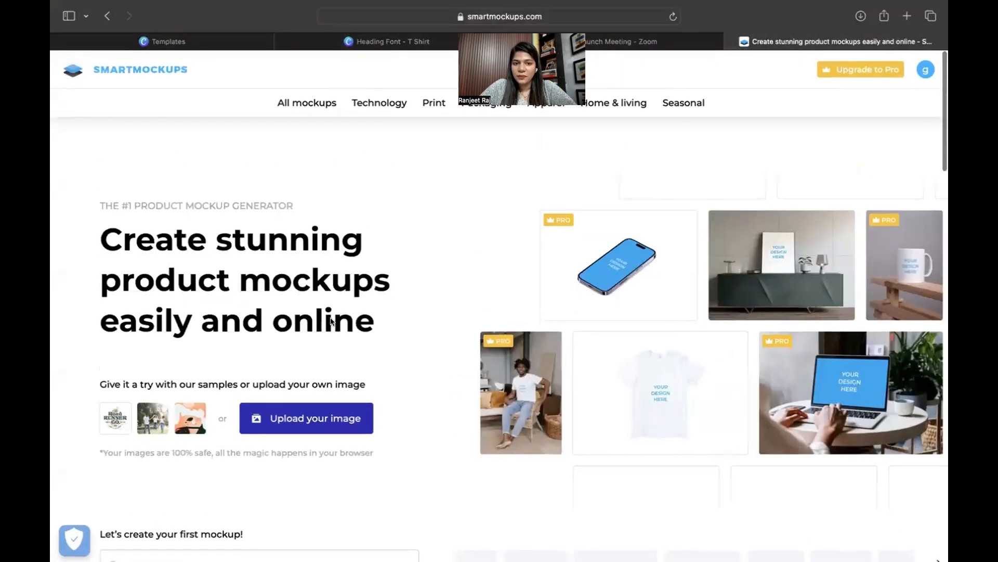
Browse the Apparel > T-shirts mockups and open 'Woman wearing a T-shirt'.
{"action": "mouse_move", "coordinate": [487, 103]}
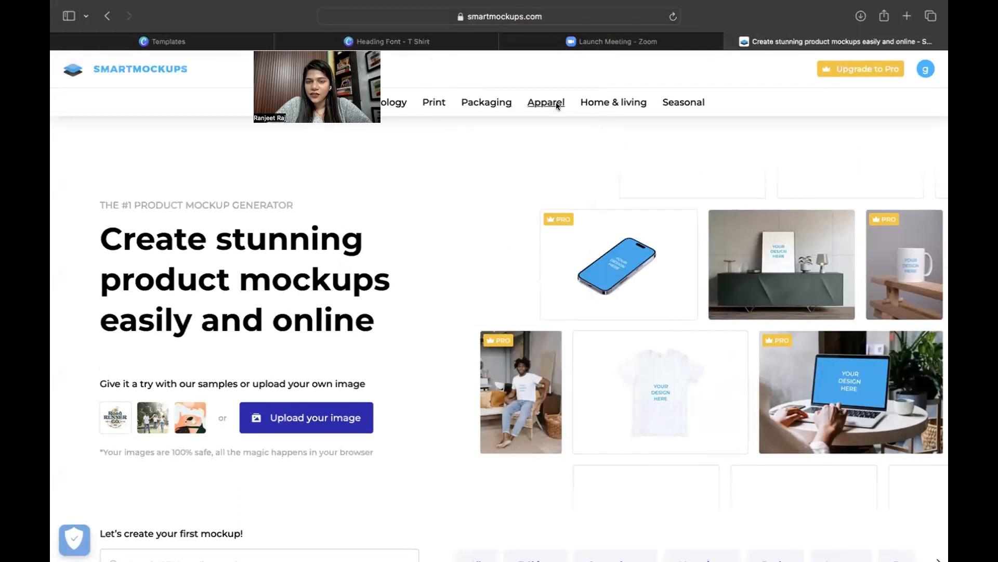
{"action": "mouse_move", "coordinate": [536, 107]}
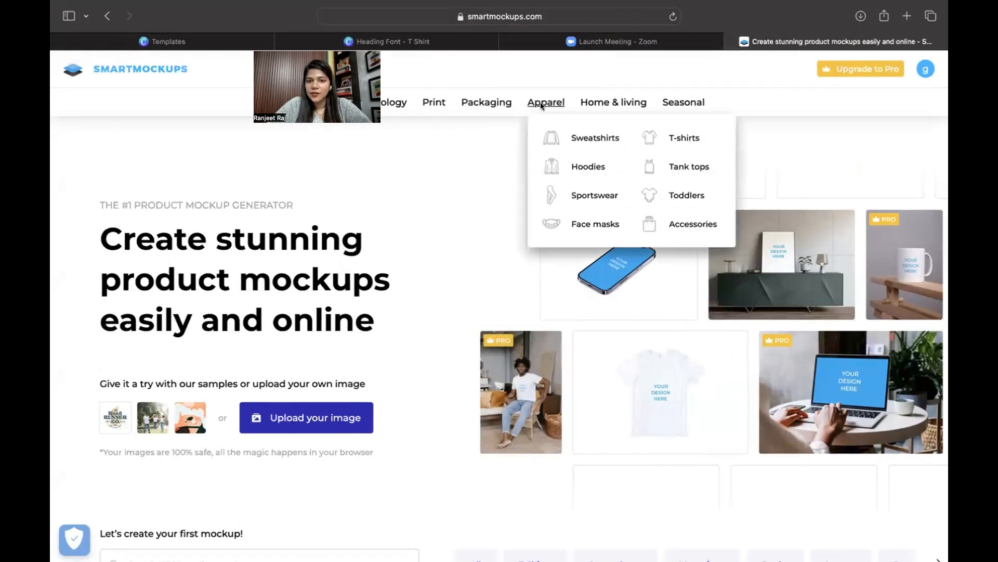
{"action": "left_click", "coordinate": [676, 137]}
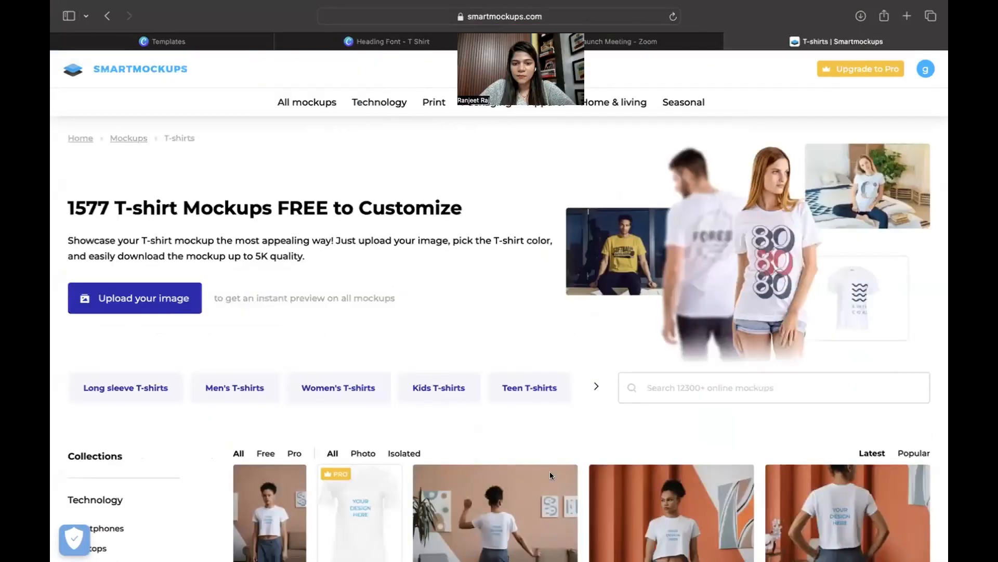
{"action": "scroll", "coordinate": [553, 494], "scroll_direction": "down", "scroll_amount": 6}
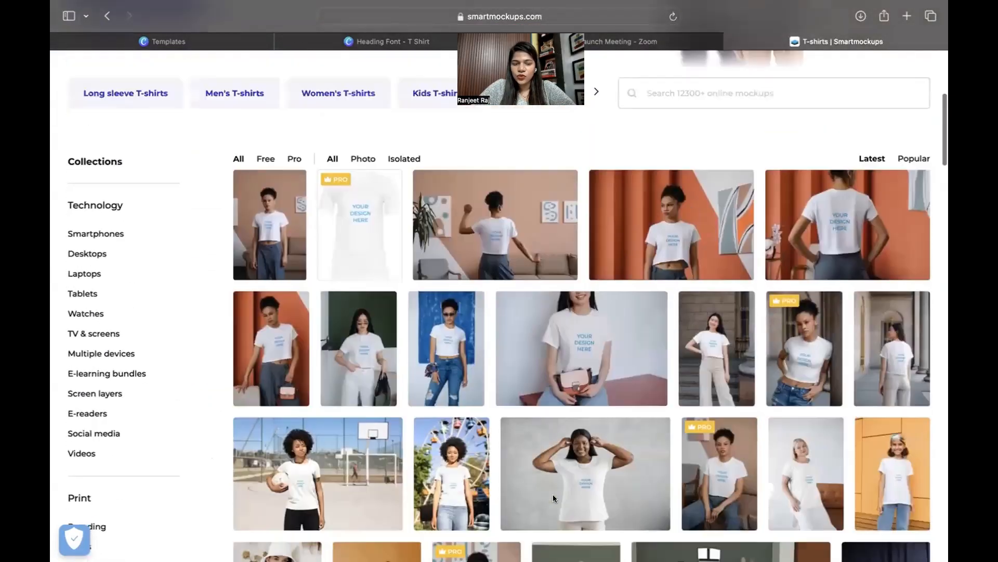
{"action": "scroll", "coordinate": [553, 494], "scroll_direction": "up", "scroll_amount": 2}
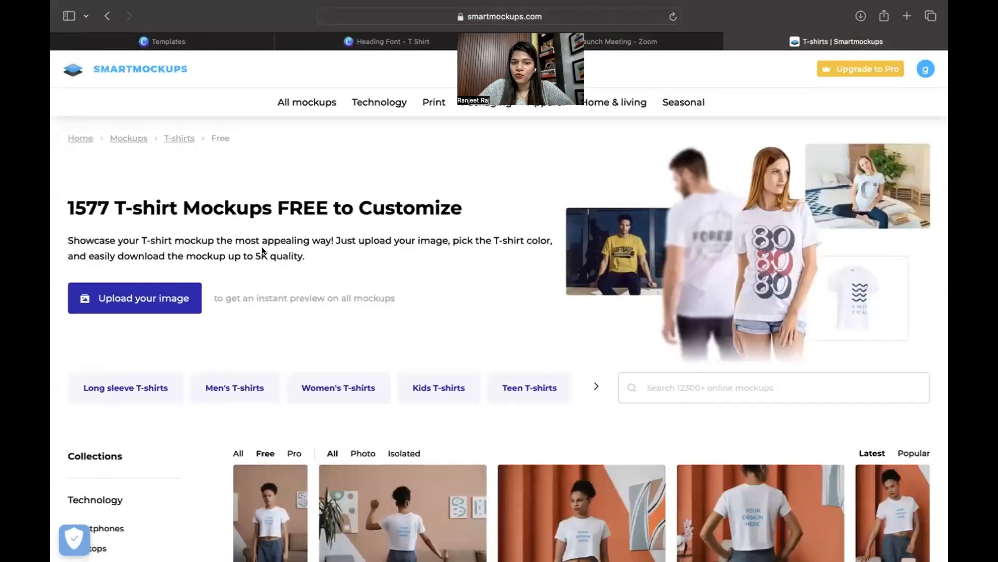
{"action": "scroll", "coordinate": [586, 419], "scroll_direction": "down", "scroll_amount": 9}
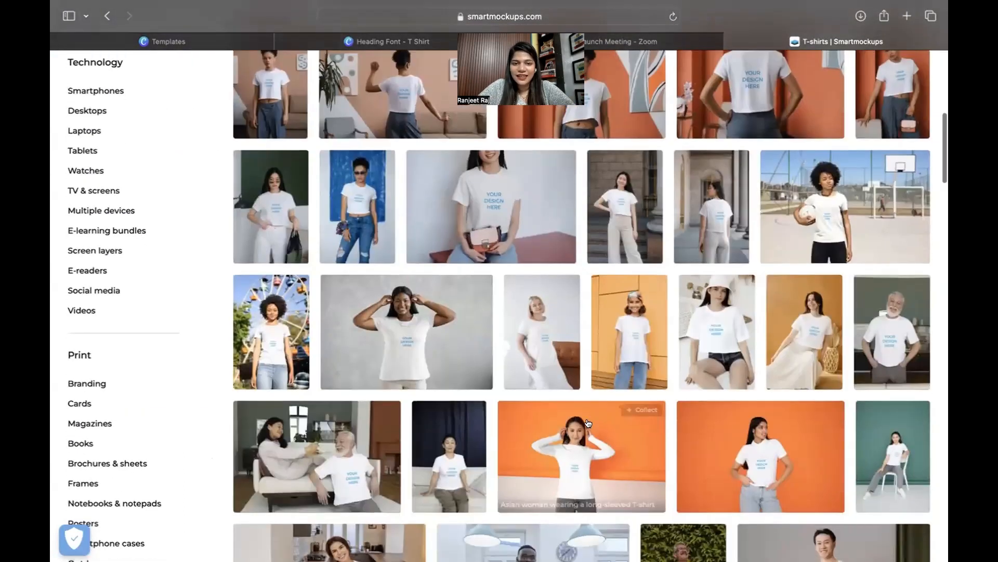
{"action": "scroll", "coordinate": [586, 421], "scroll_direction": "down", "scroll_amount": 2}
{"action": "scroll", "coordinate": [586, 419], "scroll_direction": "up", "scroll_amount": 3}
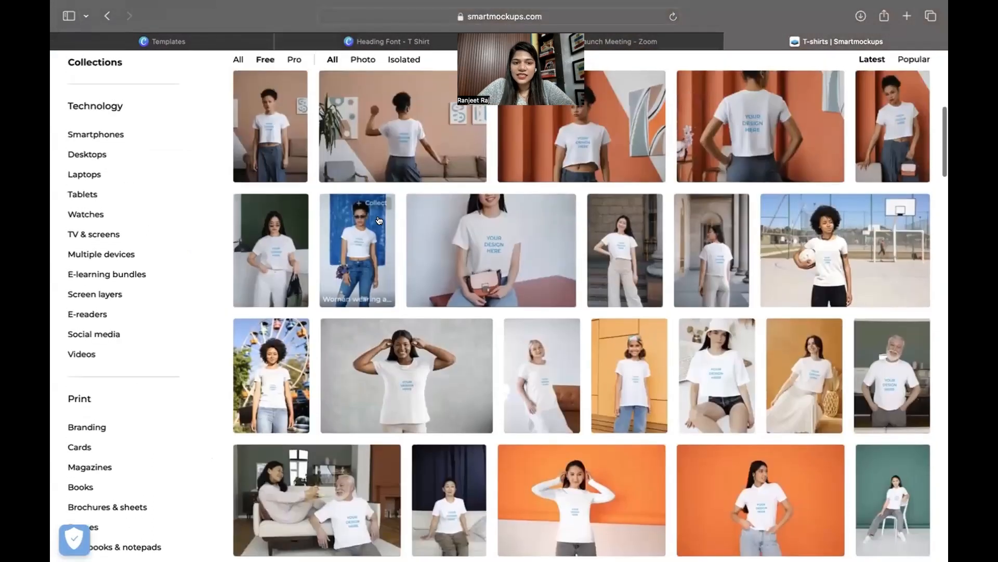
{"action": "left_click", "coordinate": [363, 239]}
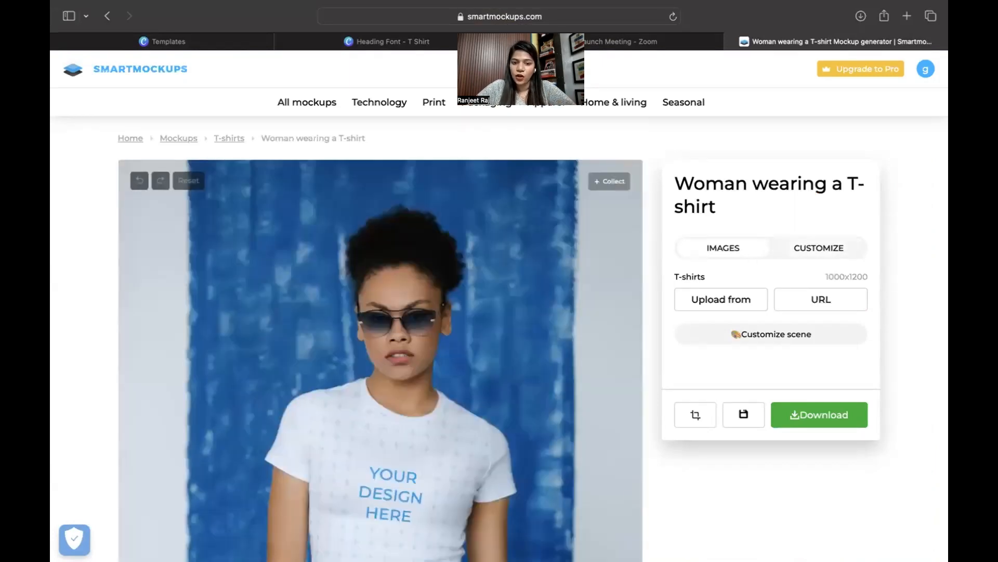
Change the mockup's T-shirt colour from white to black under Customize.
{"action": "scroll", "coordinate": [482, 425], "scroll_direction": "down", "scroll_amount": 5}
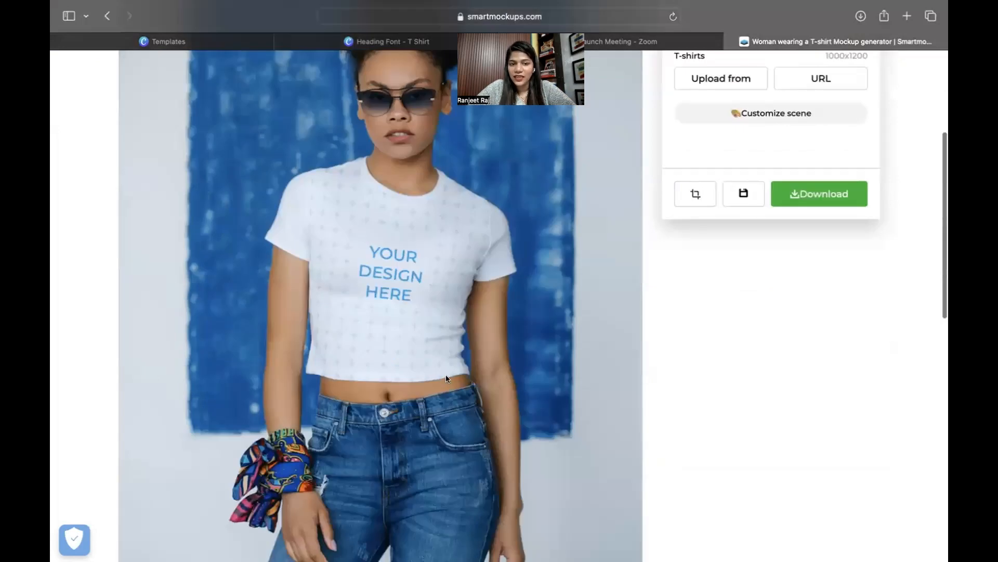
{"action": "scroll", "coordinate": [447, 378], "scroll_direction": "up", "scroll_amount": 2}
{"action": "left_click", "coordinate": [800, 100]}
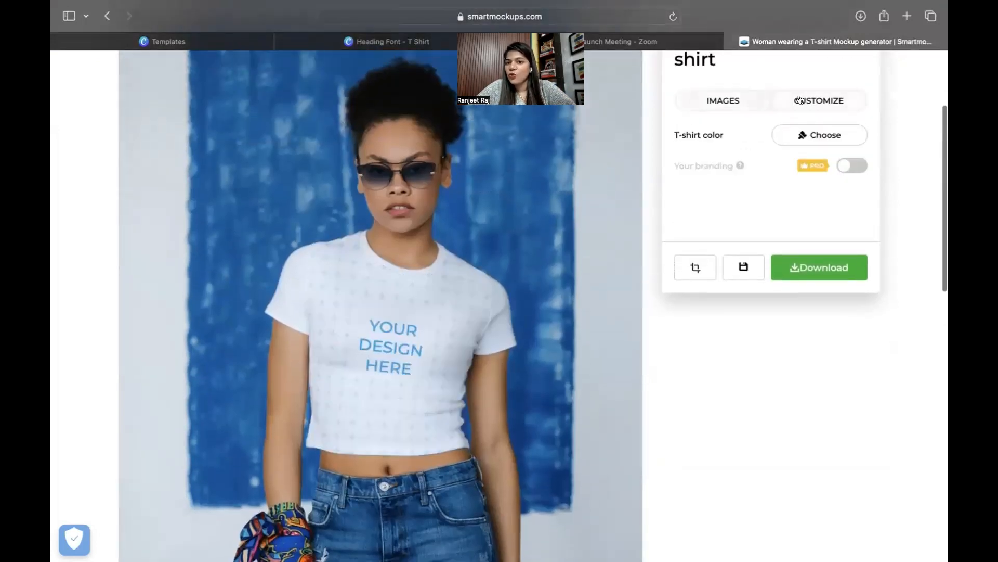
{"action": "left_click", "coordinate": [831, 132]}
{"action": "scroll", "coordinate": [795, 131], "scroll_direction": "up", "scroll_amount": 3}
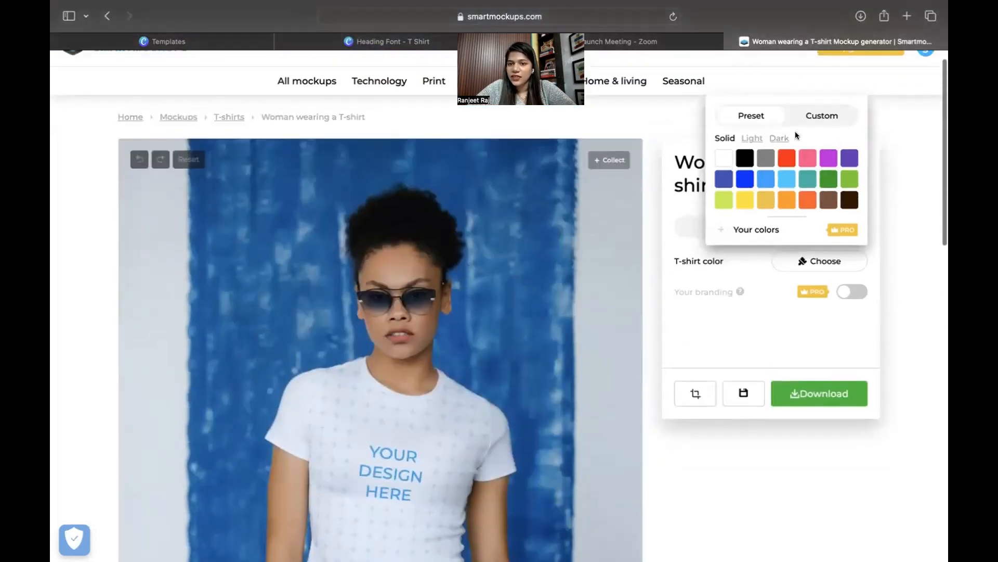
{"action": "left_click", "coordinate": [749, 158]}
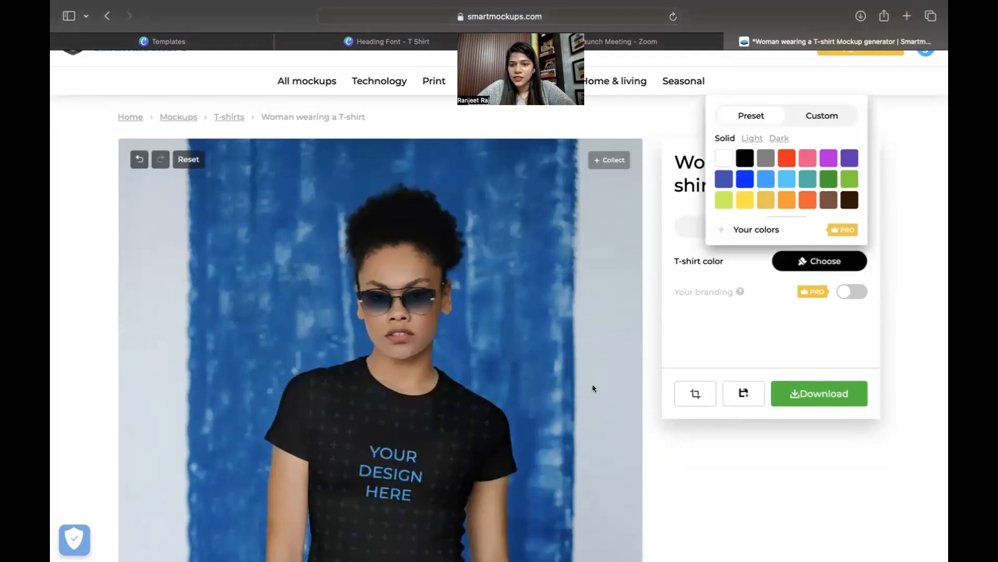
{"action": "scroll", "coordinate": [614, 374], "scroll_direction": "down", "scroll_amount": 2}
{"action": "left_click", "coordinate": [754, 304]}
Return to Images and bring up the Upload from sources.
{"action": "scroll", "coordinate": [714, 260], "scroll_direction": "up", "scroll_amount": 2}
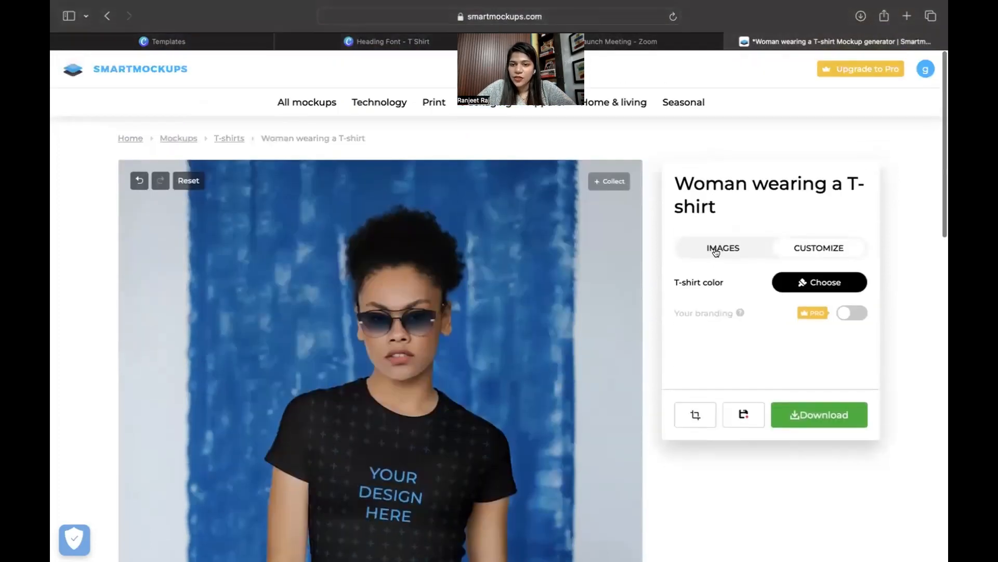
{"action": "left_click", "coordinate": [719, 240]}
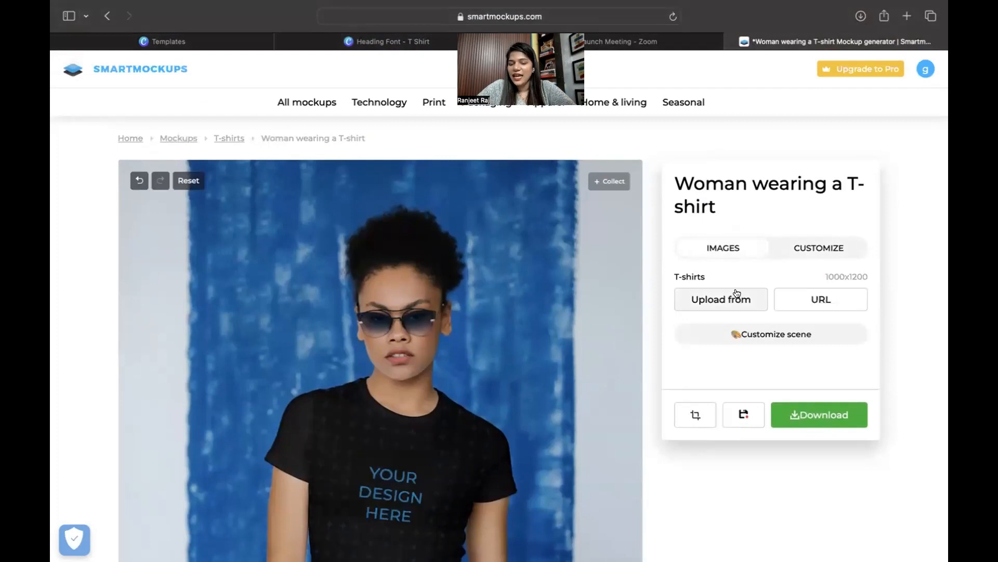
{"action": "scroll", "coordinate": [737, 294], "scroll_direction": "down", "scroll_amount": 1}
{"action": "left_click", "coordinate": [724, 258]}
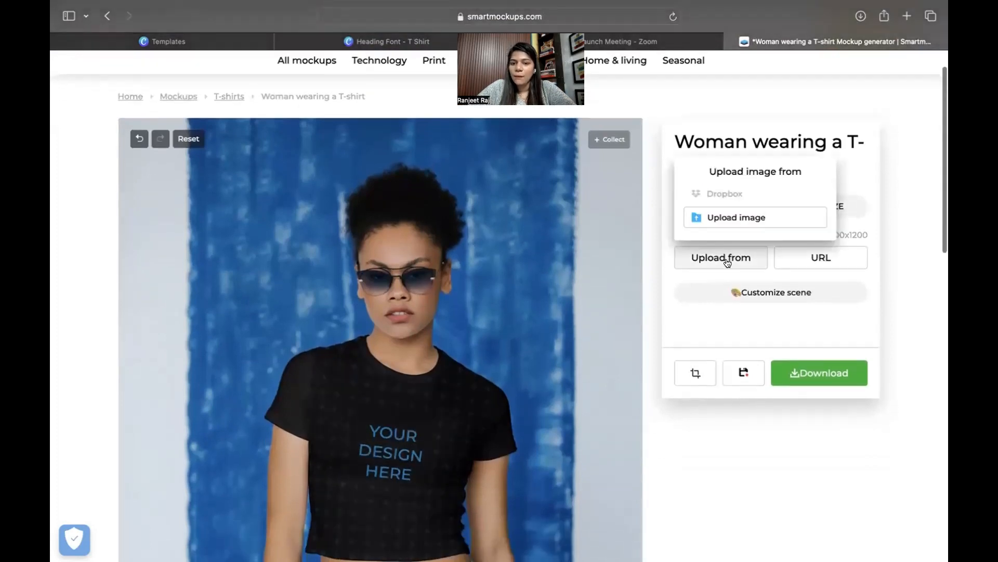
Upload Heading Font.png onto the black T-shirt and open its crop editor.
{"action": "left_click", "coordinate": [718, 219]}
{"action": "double_click", "coordinate": [223, 135]}
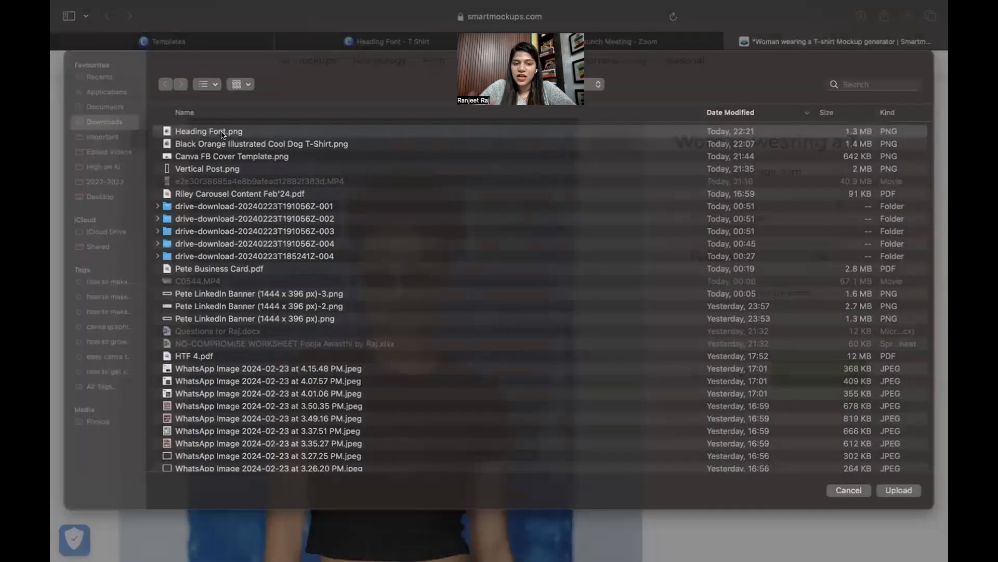
{"action": "scroll", "coordinate": [227, 436], "scroll_direction": "down", "scroll_amount": 3}
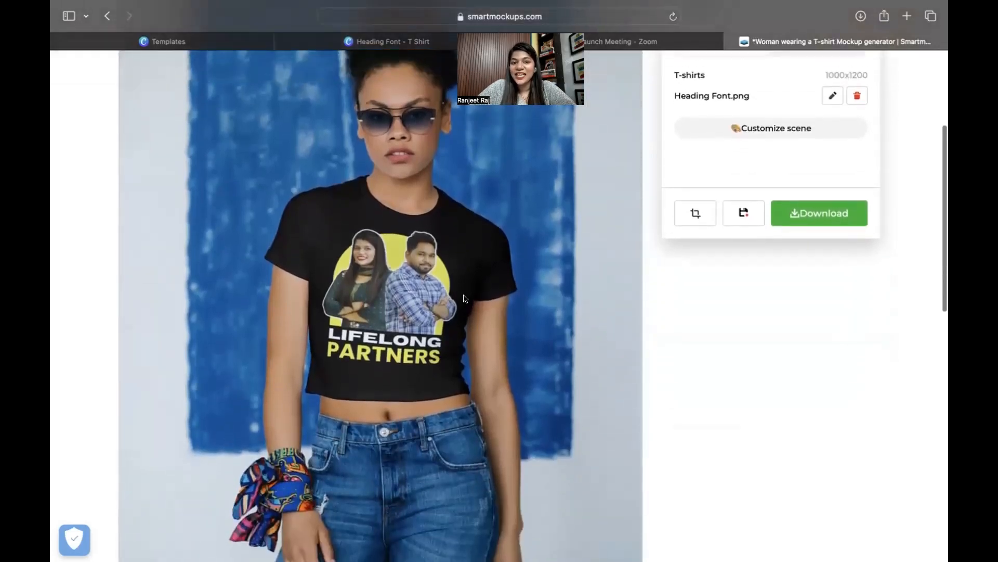
{"action": "scroll", "coordinate": [465, 299], "scroll_direction": "up", "scroll_amount": 1}
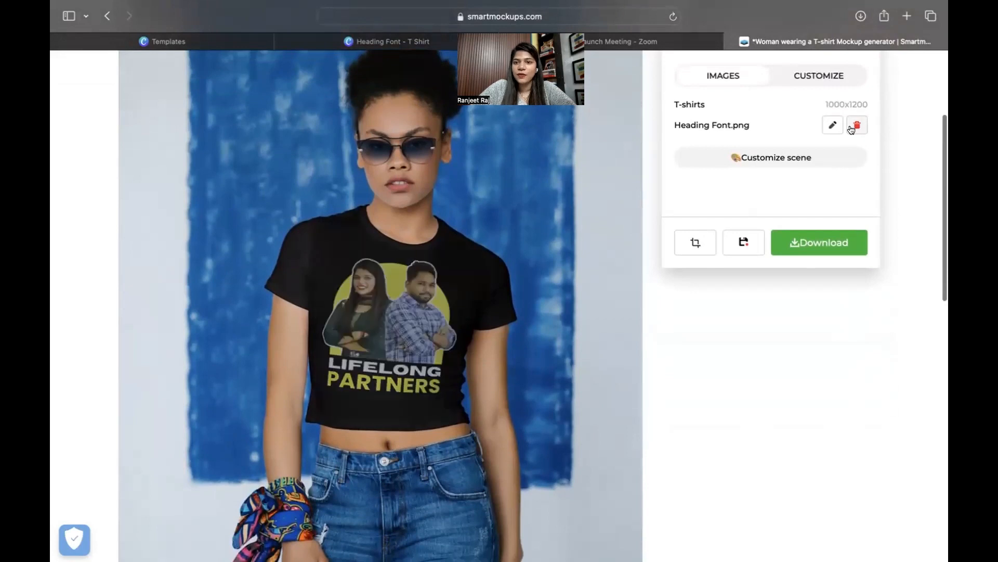
{"action": "left_click", "coordinate": [831, 125]}
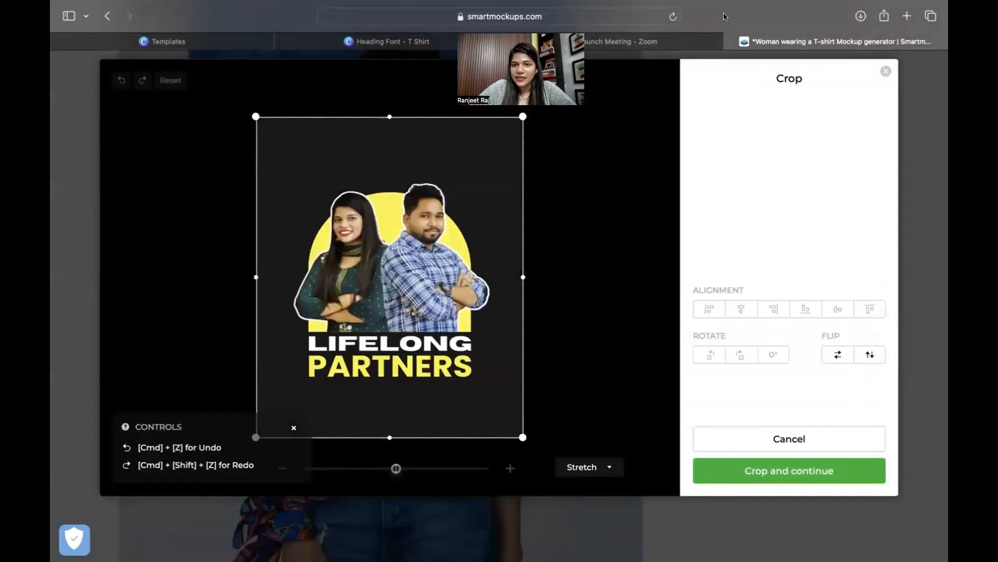
Set the design to Fit, shrink and centre it higher on the shirt, then apply it.
{"action": "left_click", "coordinate": [601, 471]}
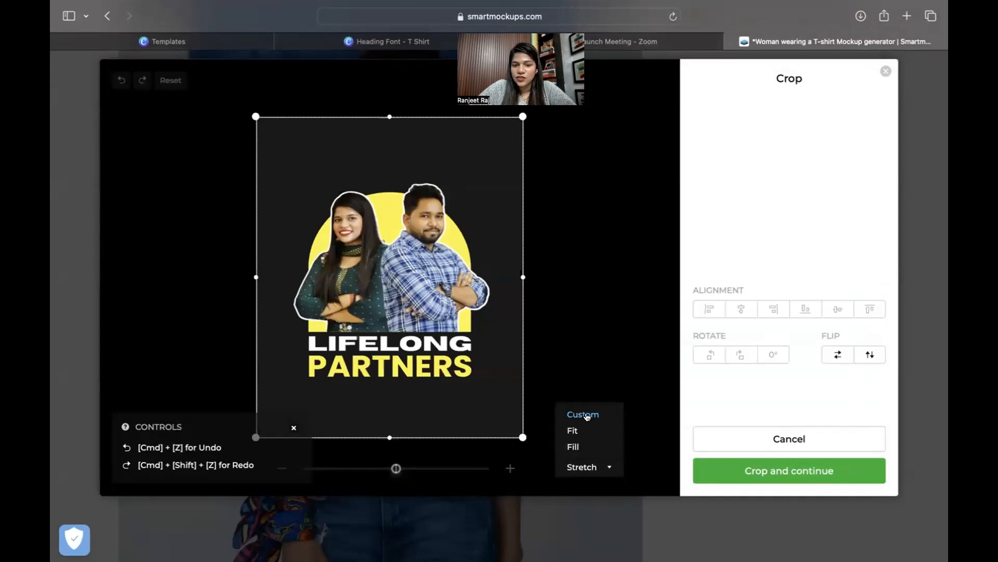
{"action": "left_click", "coordinate": [577, 430]}
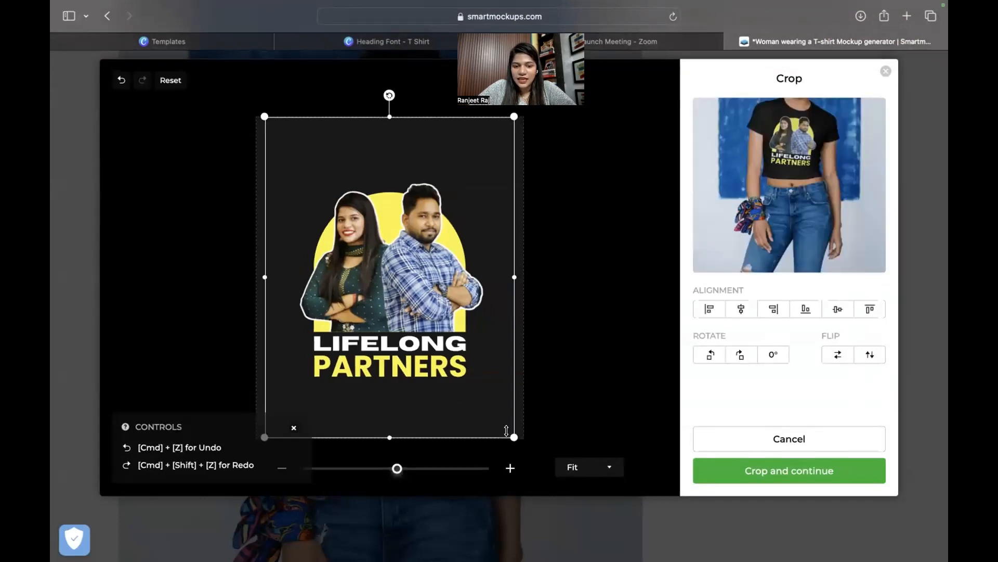
{"action": "left_click_drag", "start_coordinate": [397, 469], "coordinate": [374, 468]}
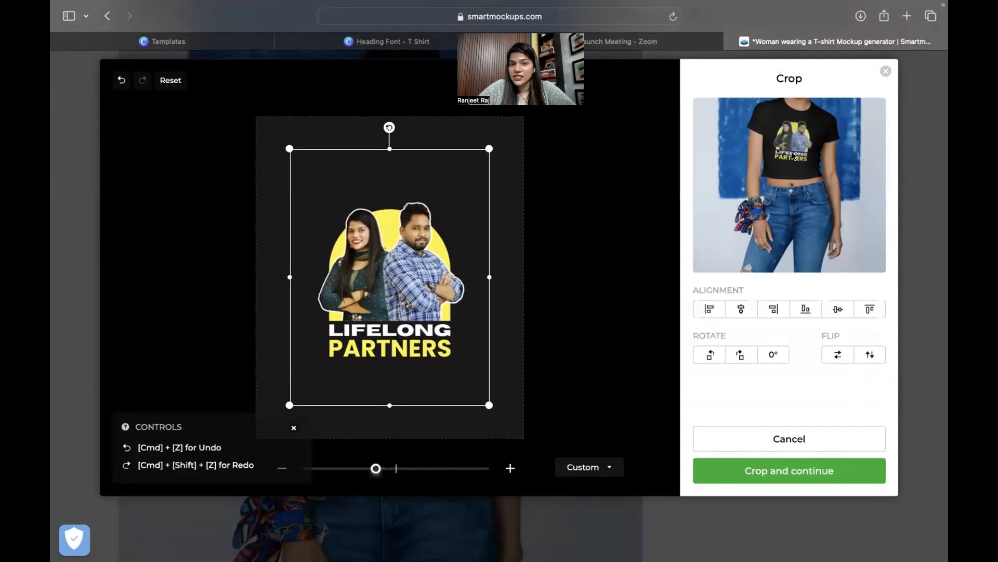
{"action": "left_click_drag", "start_coordinate": [420, 281], "coordinate": [405, 297]}
{"action": "left_click_drag", "start_coordinate": [405, 297], "coordinate": [404, 299]}
{"action": "left_click_drag", "start_coordinate": [377, 469], "coordinate": [372, 470]}
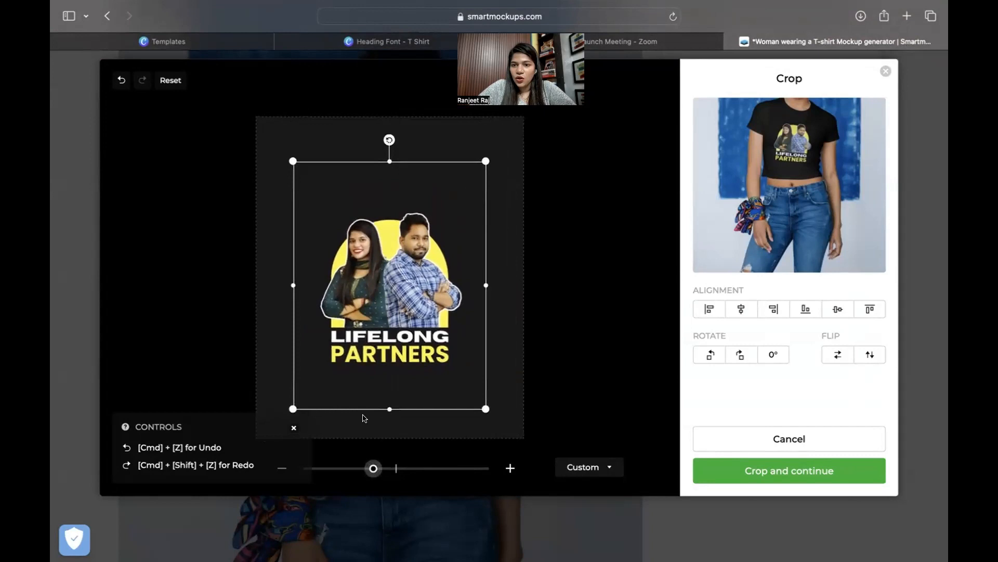
{"action": "left_click_drag", "start_coordinate": [383, 261], "coordinate": [382, 258]}
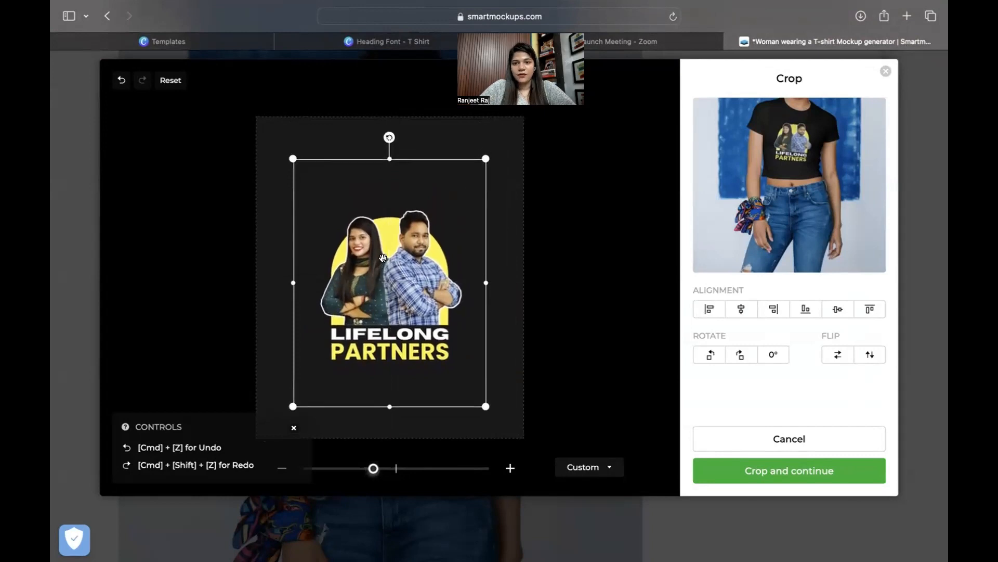
{"action": "left_click", "coordinate": [802, 470]}
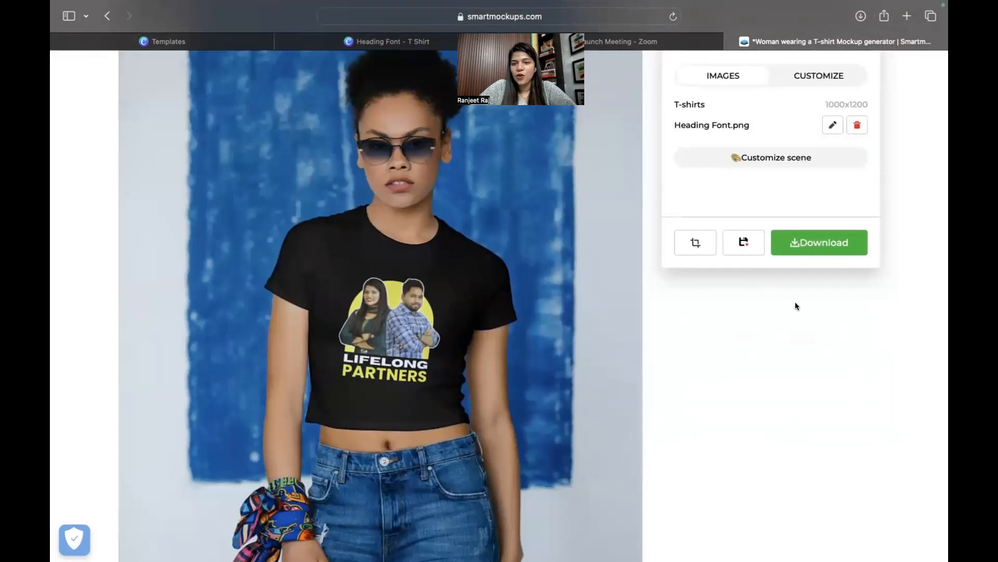
Download the woman's T-shirt mockup in Medium quality.
{"action": "left_click", "coordinate": [809, 252]}
{"action": "left_click", "coordinate": [768, 151]}
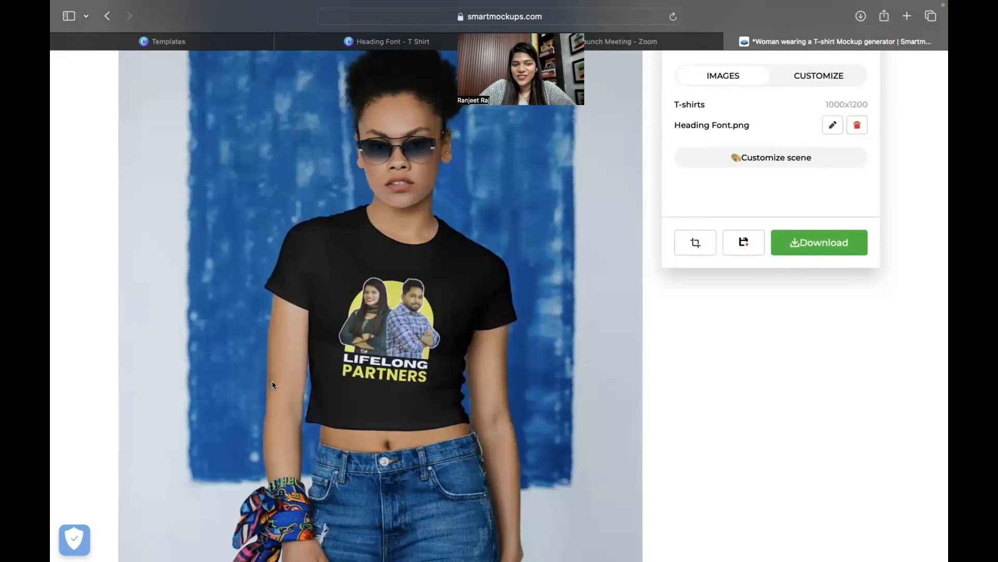
{"action": "scroll", "coordinate": [458, 303], "scroll_direction": "up", "scroll_amount": 3}
{"action": "scroll", "coordinate": [457, 304], "scroll_direction": "up", "scroll_amount": 3}
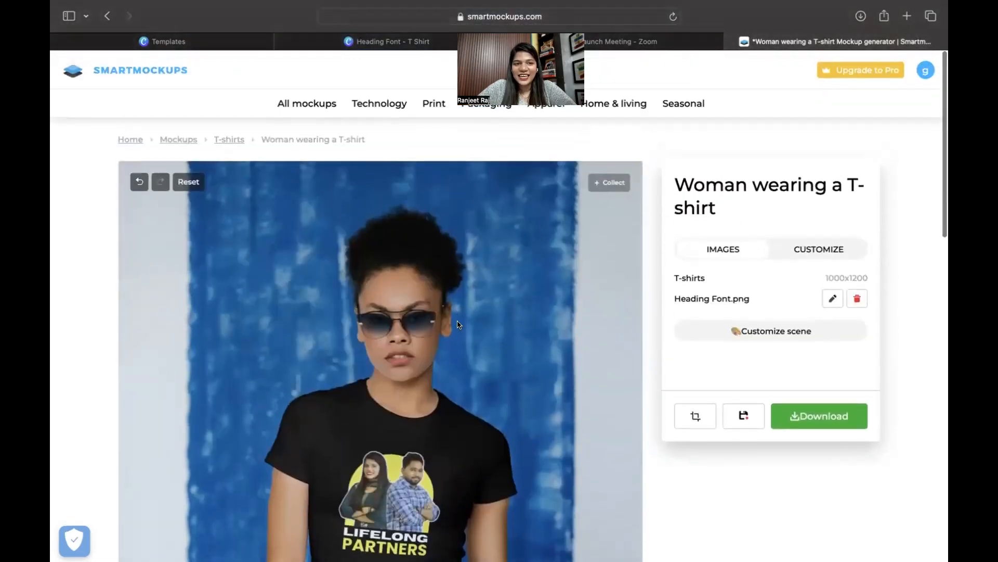
Open the Asian man long-sleeved T-shirt mockup from the full T-shirts list.
{"action": "left_click", "coordinate": [235, 139]}
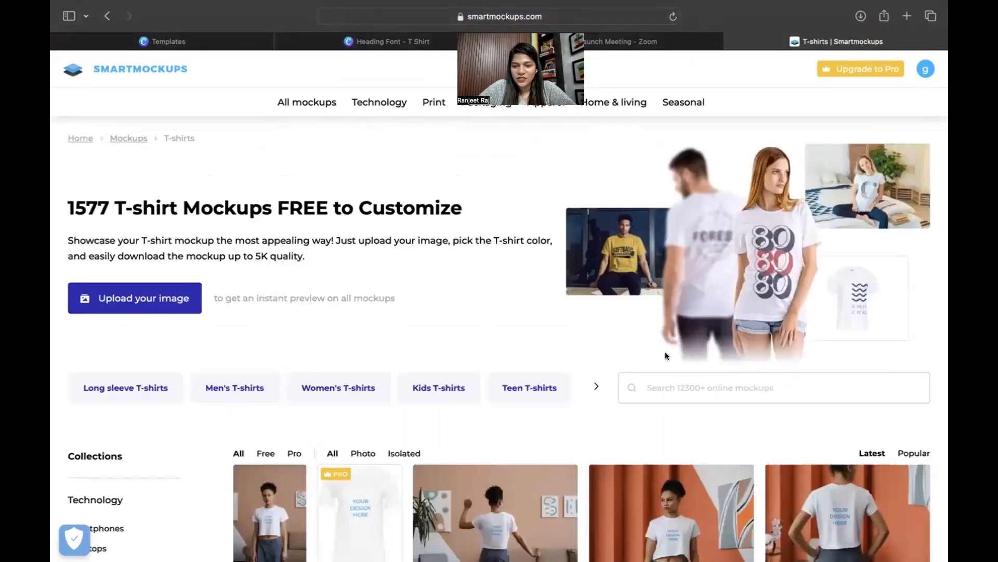
{"action": "scroll", "coordinate": [557, 424], "scroll_direction": "down", "scroll_amount": 4}
{"action": "scroll", "coordinate": [557, 424], "scroll_direction": "down", "scroll_amount": 10}
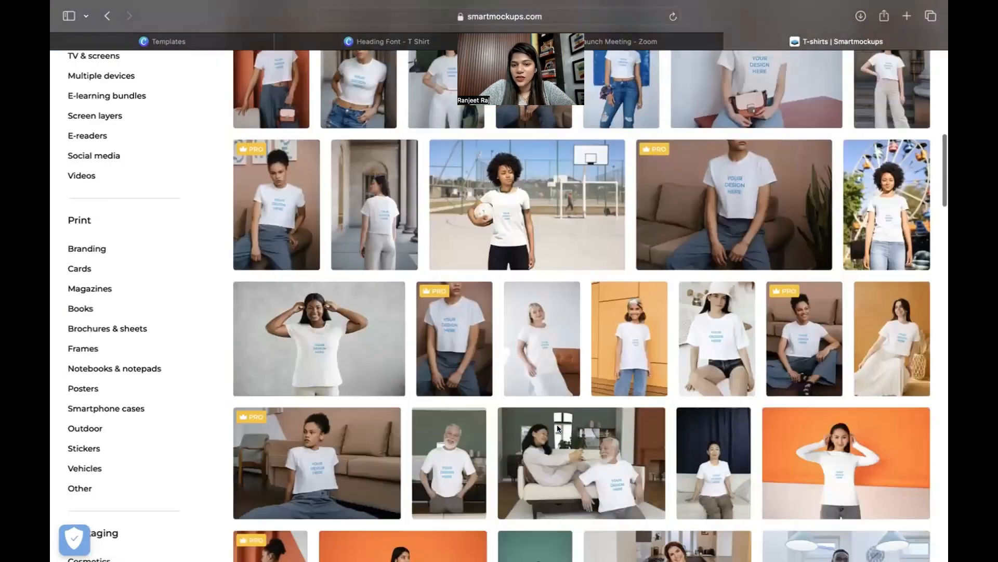
{"action": "scroll", "coordinate": [558, 425], "scroll_direction": "down", "scroll_amount": 4}
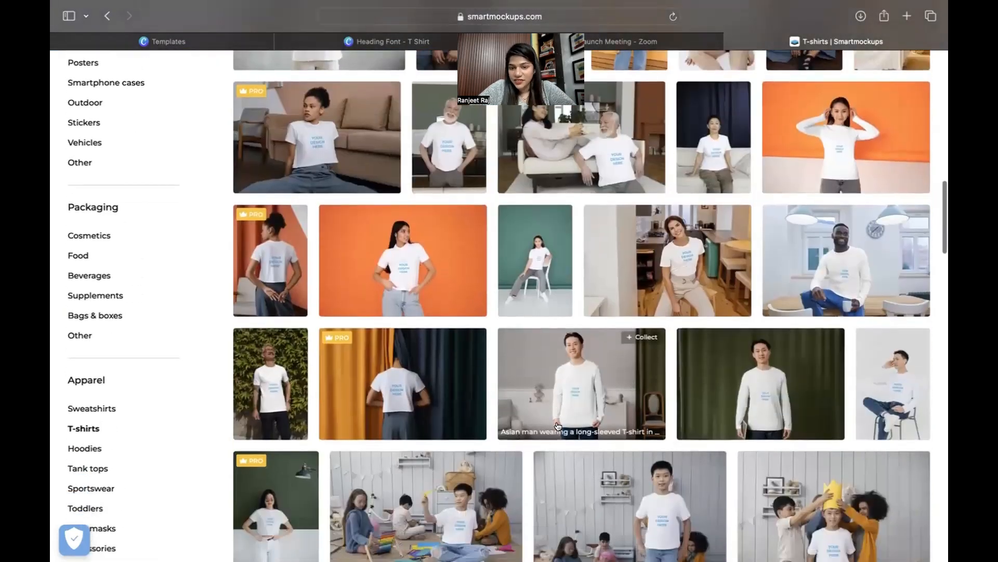
{"action": "left_click", "coordinate": [573, 367]}
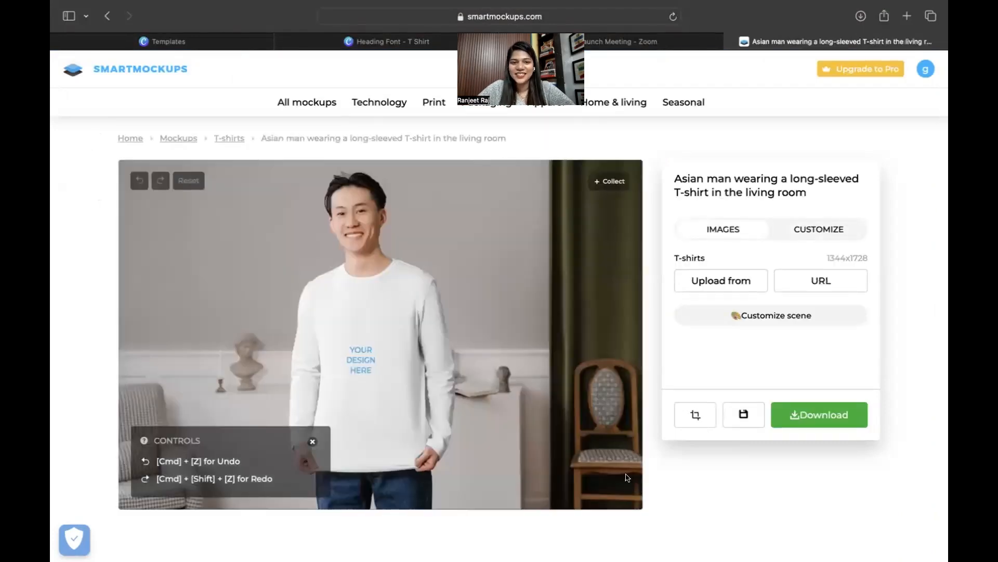
Turn the long-sleeved T-shirt black and open the image upload options.
{"action": "left_click", "coordinate": [833, 230]}
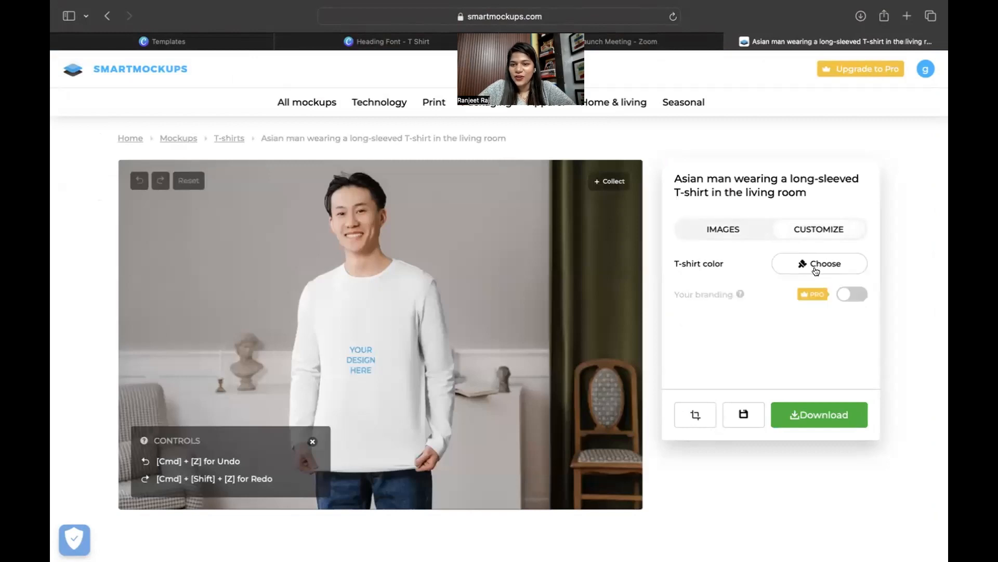
{"action": "left_click", "coordinate": [815, 270]}
{"action": "left_click", "coordinate": [745, 159]}
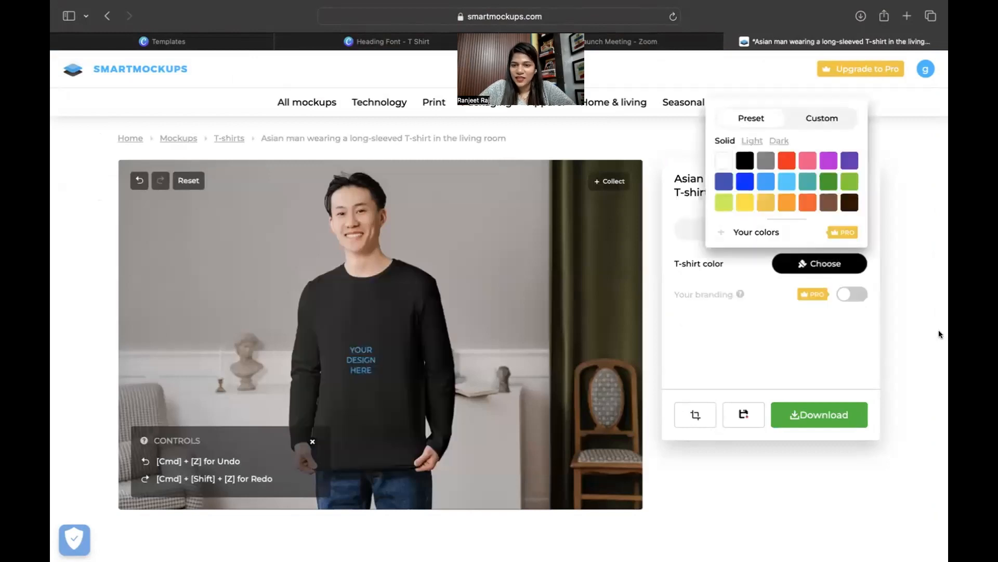
{"action": "left_click", "coordinate": [787, 329]}
{"action": "left_click", "coordinate": [724, 229]}
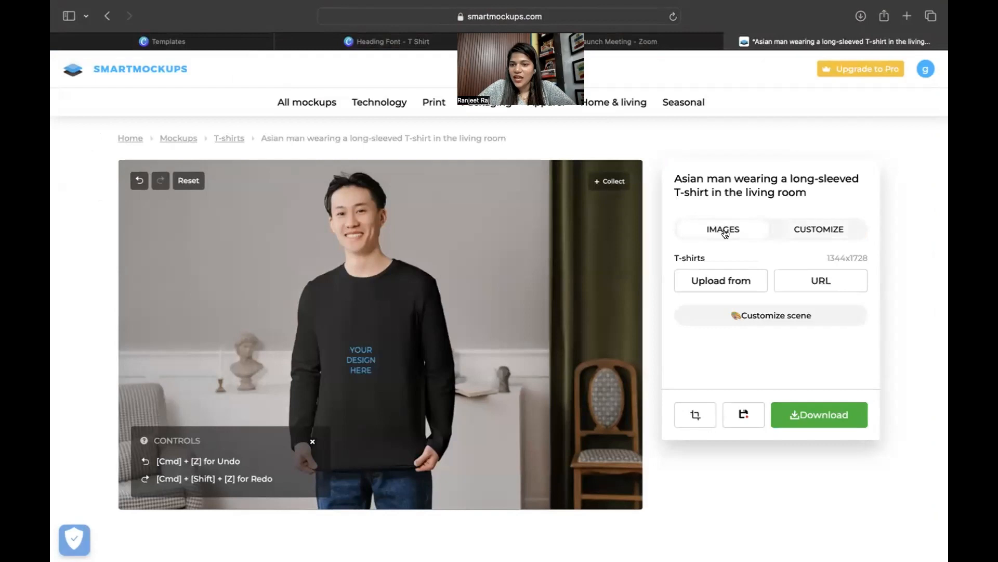
{"action": "left_click", "coordinate": [724, 282]}
Upload Heading Font.png and set it to Fit in the placement editor.
{"action": "left_click", "coordinate": [688, 241]}
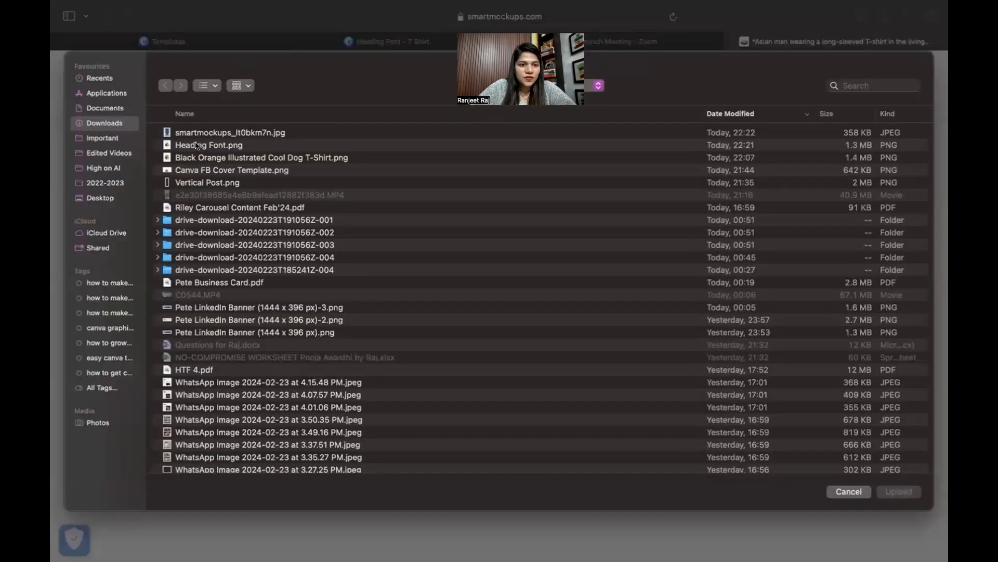
{"action": "double_click", "coordinate": [197, 144]}
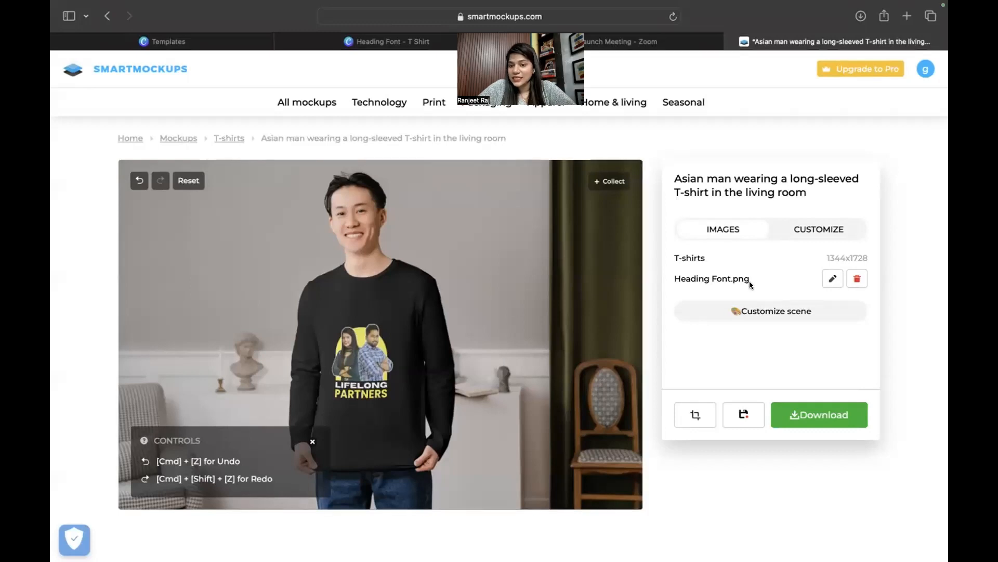
{"action": "left_click", "coordinate": [830, 280]}
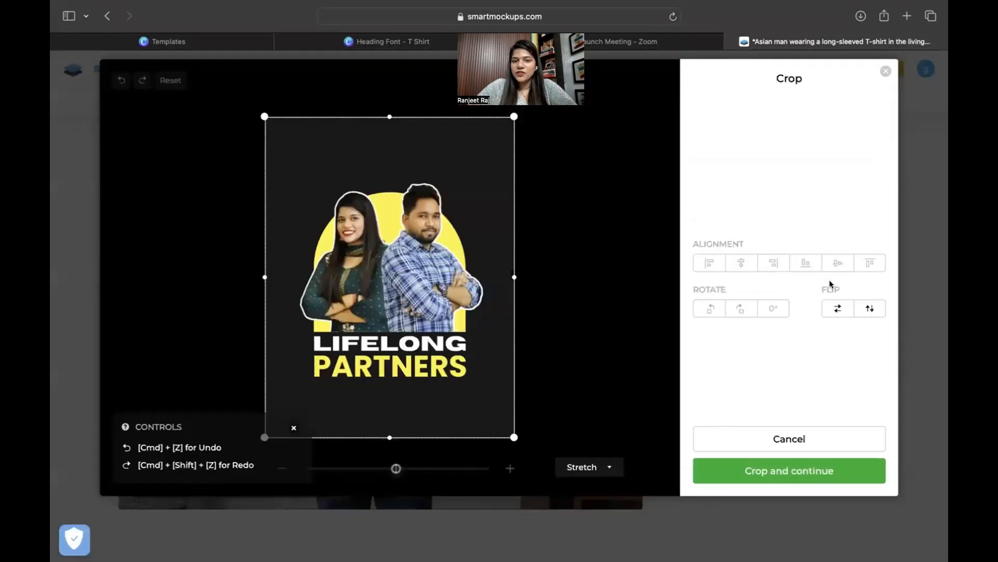
{"action": "left_click", "coordinate": [570, 467]}
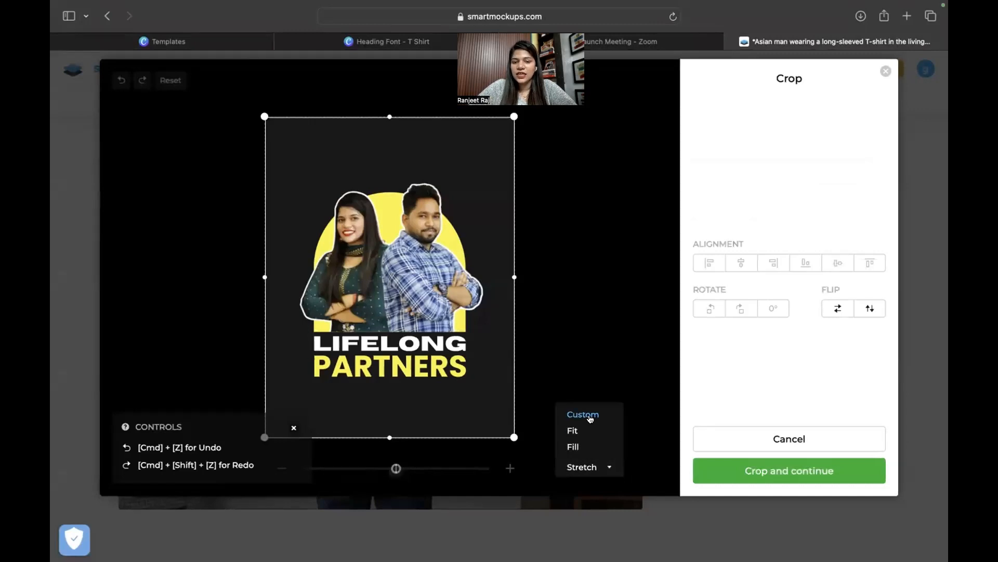
{"action": "left_click", "coordinate": [573, 431]}
Enlarge and centre the LIFELONG PARTNERS design on the shirt, then apply it.
{"action": "left_click_drag", "start_coordinate": [383, 274], "coordinate": [383, 224]}
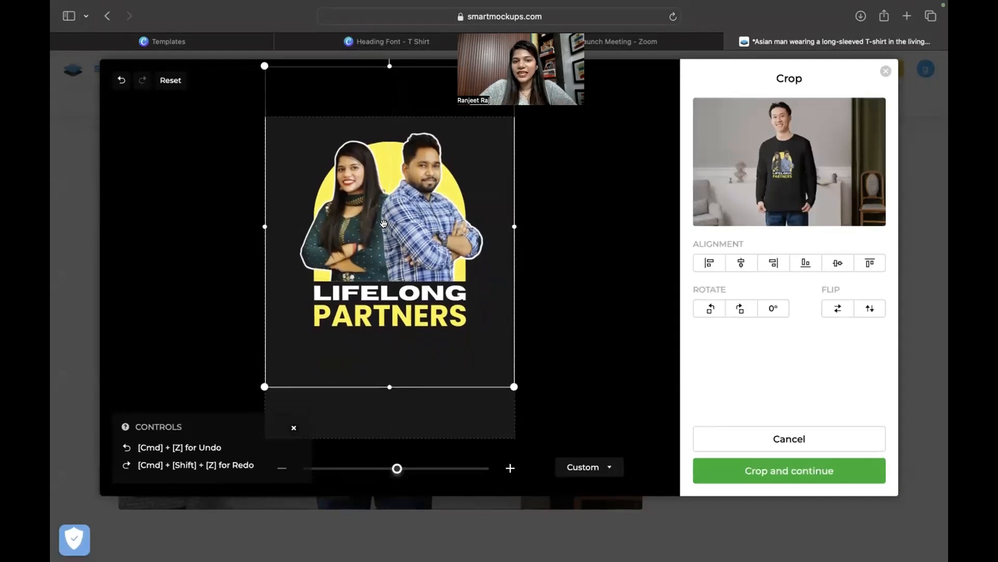
{"action": "left_click_drag", "start_coordinate": [479, 257], "coordinate": [479, 257]}
{"action": "left_click_drag", "start_coordinate": [513, 386], "coordinate": [535, 414]}
{"action": "left_click_drag", "start_coordinate": [430, 274], "coordinate": [421, 272]}
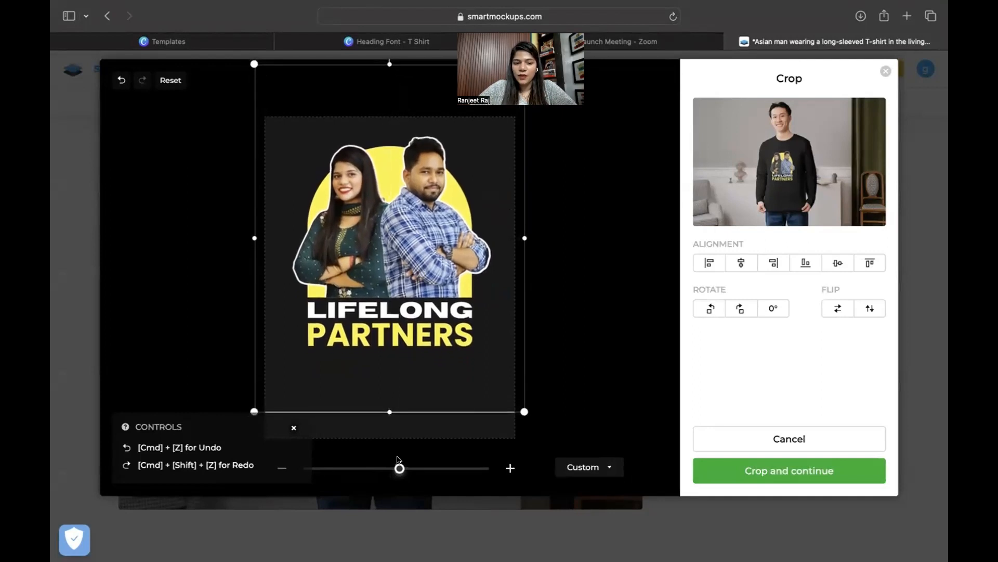
{"action": "left_click_drag", "start_coordinate": [400, 468], "coordinate": [409, 468]}
{"action": "left_click_drag", "start_coordinate": [385, 317], "coordinate": [381, 329]}
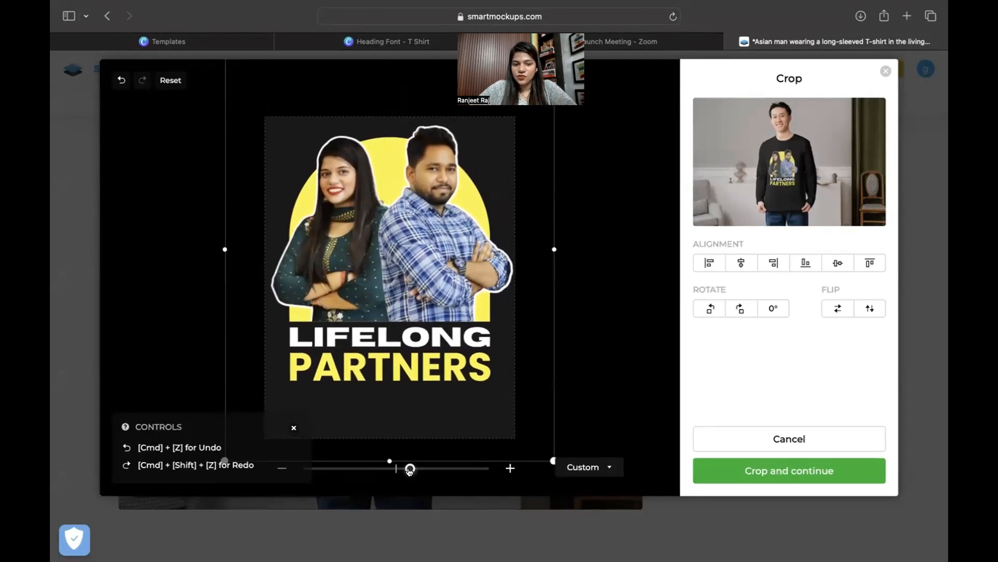
{"action": "left_click_drag", "start_coordinate": [410, 469], "coordinate": [404, 468]}
{"action": "left_click_drag", "start_coordinate": [387, 302], "coordinate": [388, 289]}
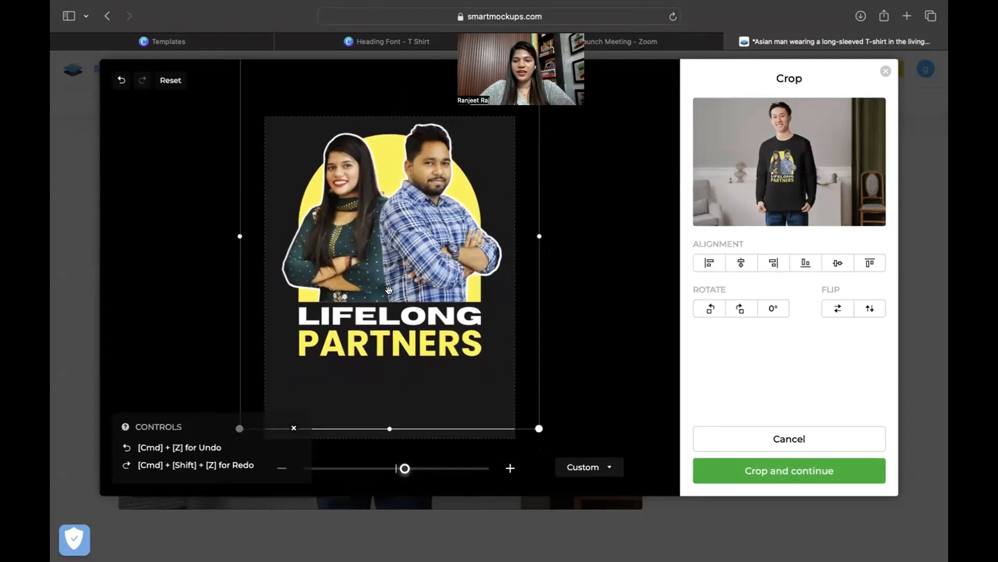
{"action": "left_click", "coordinate": [731, 468]}
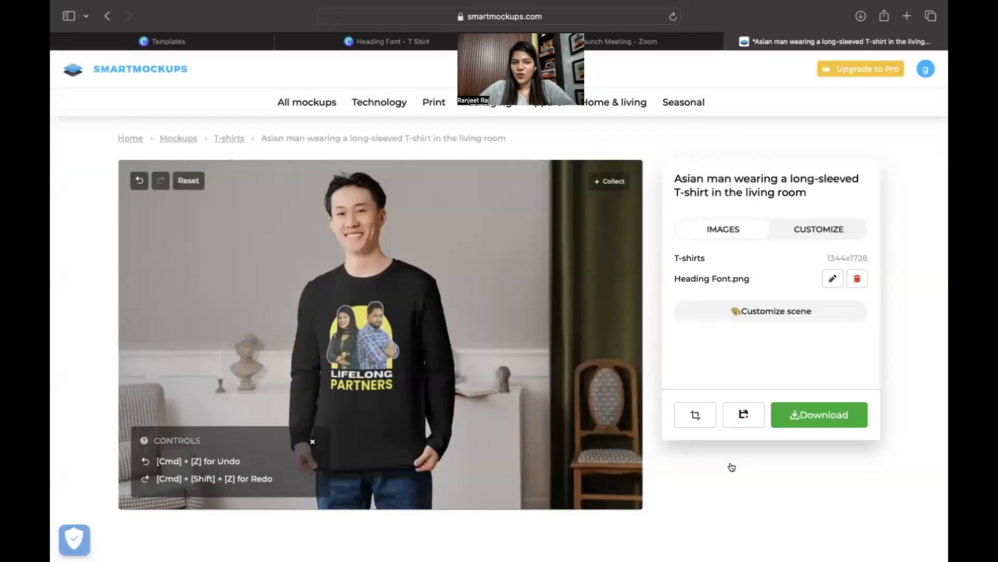
Download the man's long-sleeved T-shirt mockup in Medium quality.
{"action": "scroll", "coordinate": [363, 352], "scroll_direction": "up", "scroll_amount": 5}
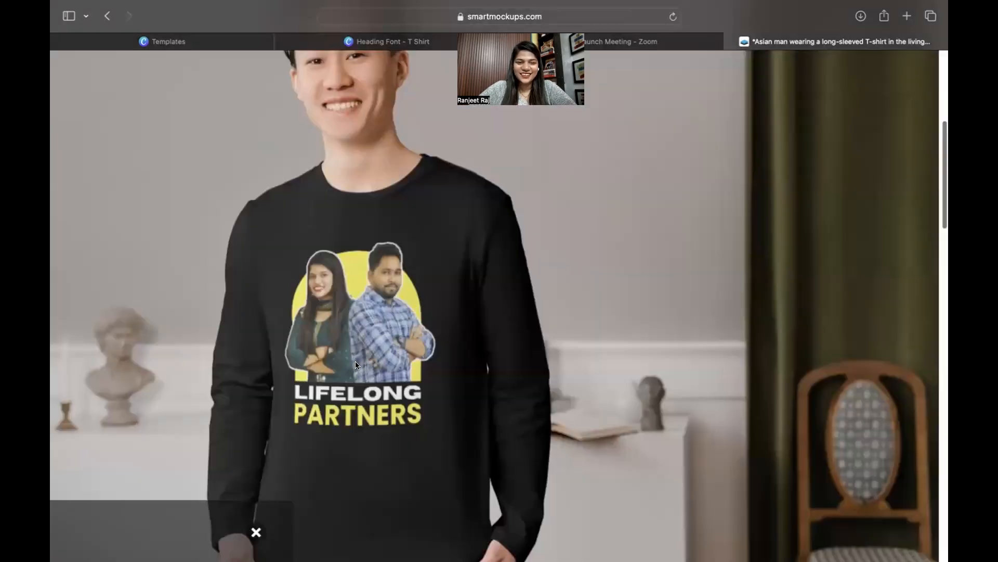
{"action": "scroll", "coordinate": [354, 361], "scroll_direction": "down", "scroll_amount": 5}
{"action": "scroll", "coordinate": [372, 335], "scroll_direction": "up", "scroll_amount": 5}
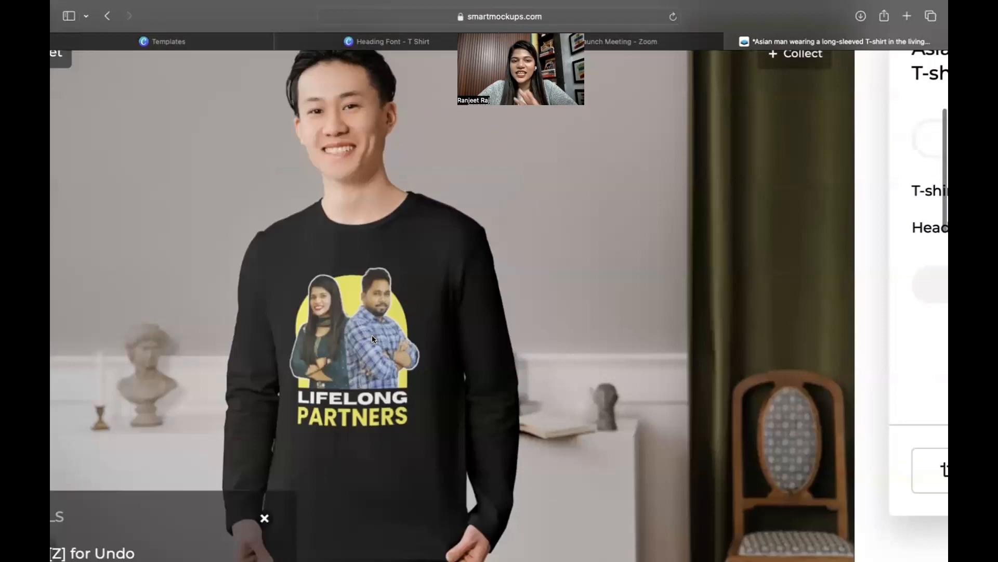
{"action": "scroll", "coordinate": [372, 335], "scroll_direction": "down", "scroll_amount": 5}
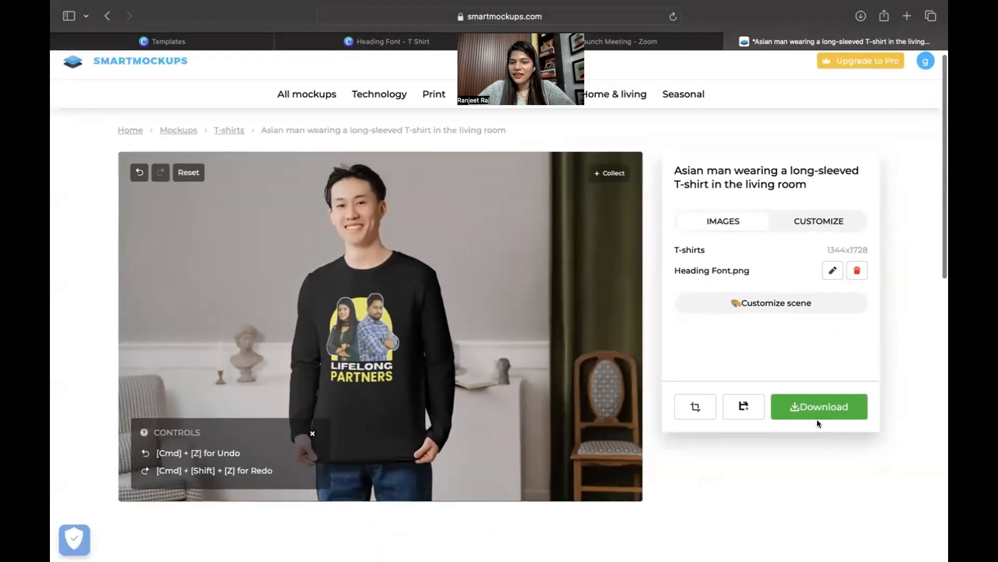
{"action": "left_click", "coordinate": [817, 419]}
{"action": "left_click", "coordinate": [775, 321]}
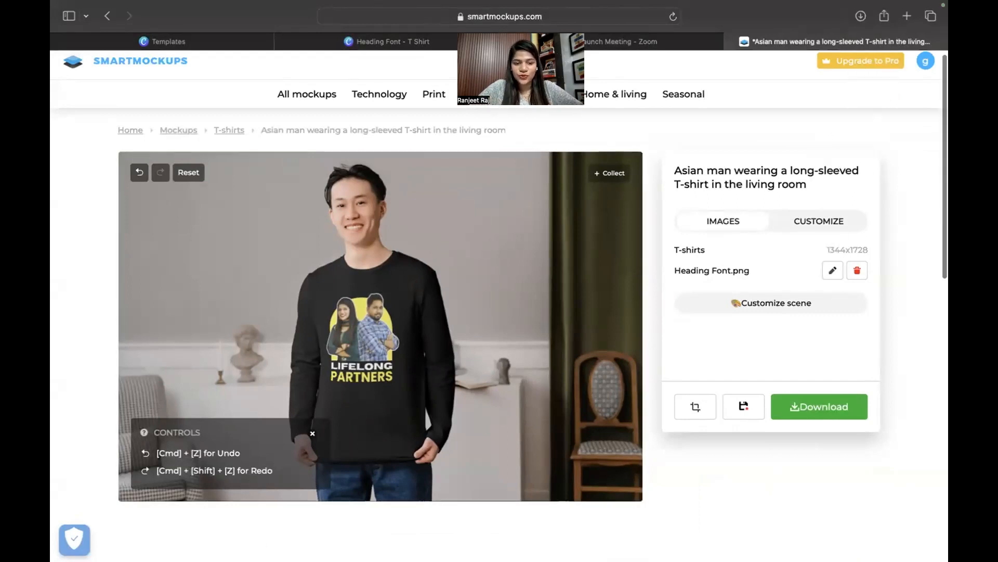
Open the downloaded smartmockups_lt0bkm7n.jpg and leave Safari's full screen for the desktop.
{"action": "left_click", "coordinate": [861, 16]}
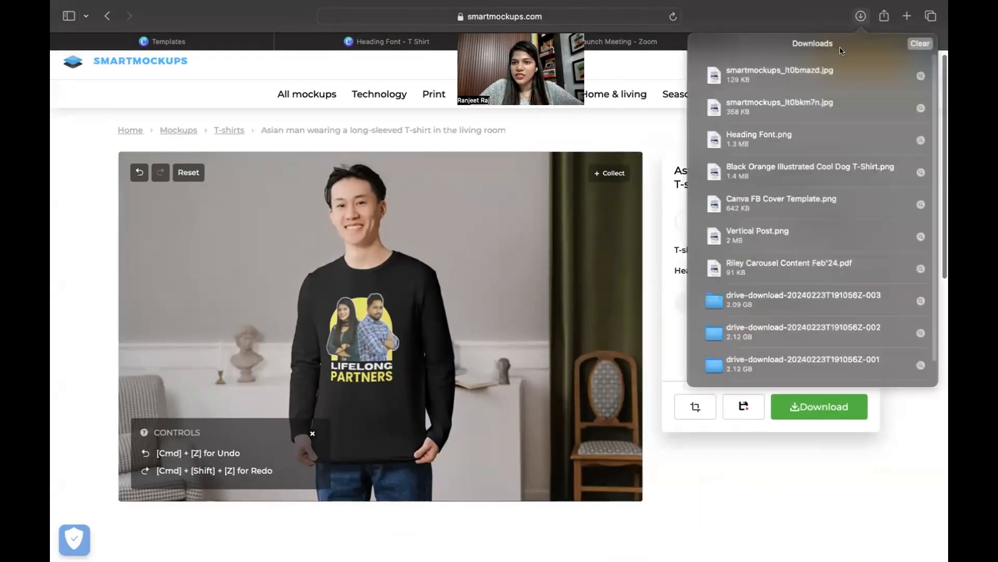
{"action": "double_click", "coordinate": [765, 108]}
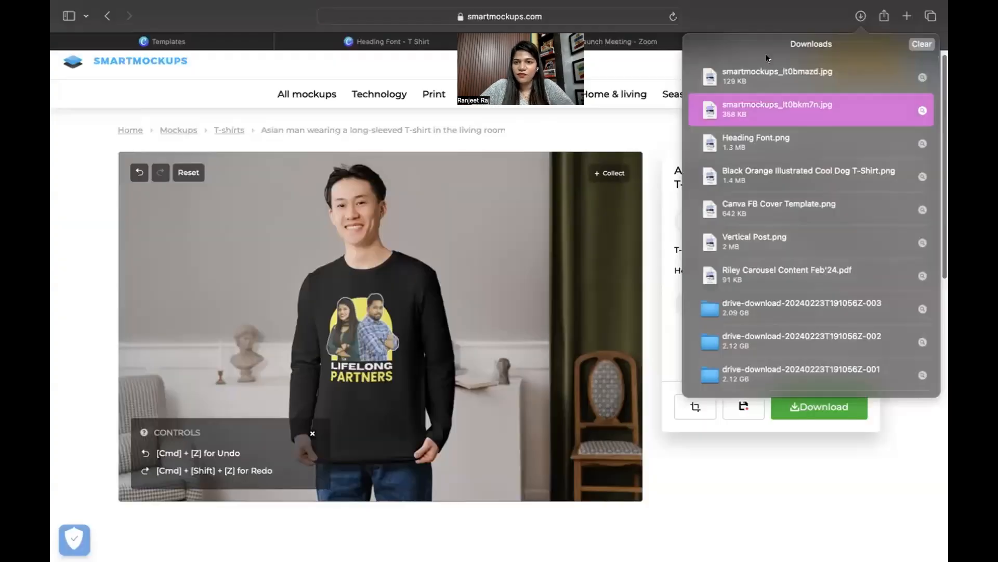
{"action": "key", "text": "ctrl+Left"}
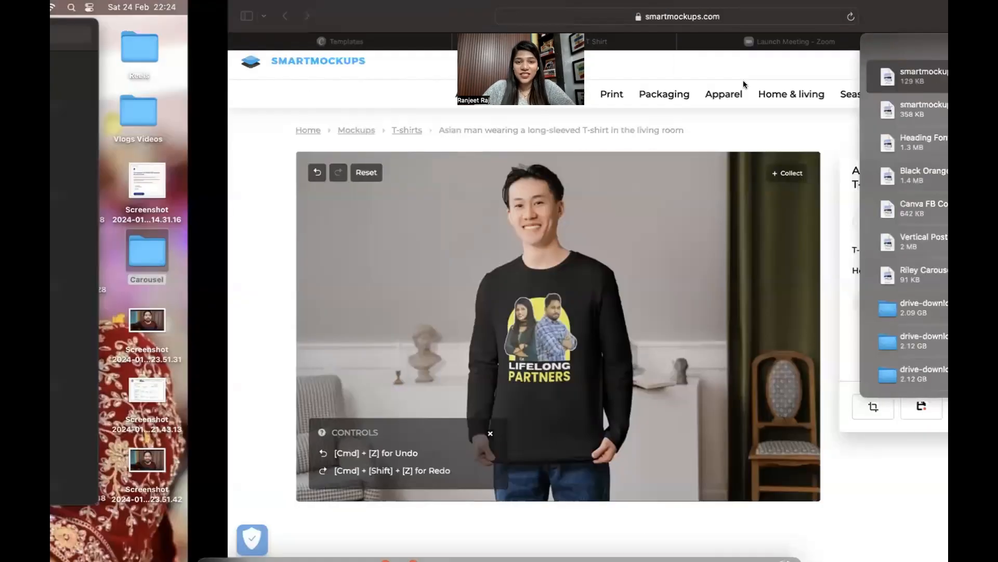
Compare the two mockup JPGs side by side in Preview, then return to Safari.
{"action": "left_click_drag", "start_coordinate": [292, 31], "coordinate": [684, 28]}
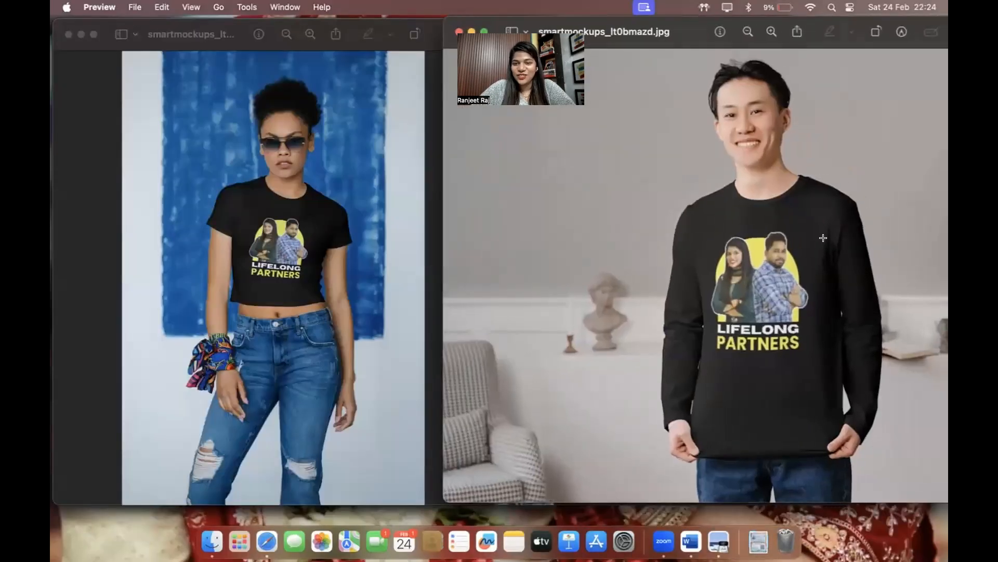
{"action": "scroll", "coordinate": [823, 237], "scroll_direction": "up", "scroll_amount": 3}
{"action": "scroll", "coordinate": [823, 237], "scroll_direction": "down", "scroll_amount": 5}
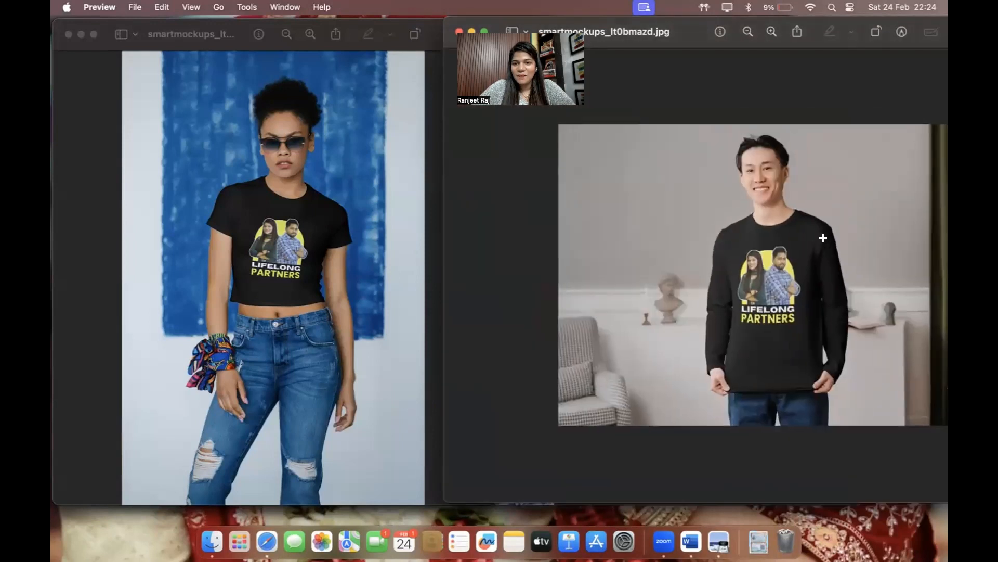
{"action": "scroll", "coordinate": [823, 238], "scroll_direction": "up", "scroll_amount": 3}
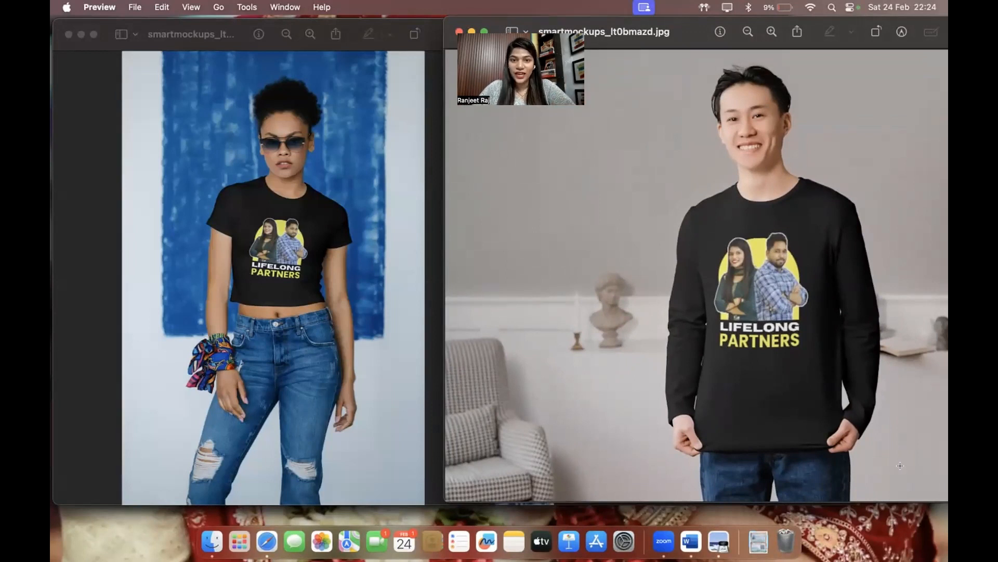
{"action": "key", "text": "super+Tab"}
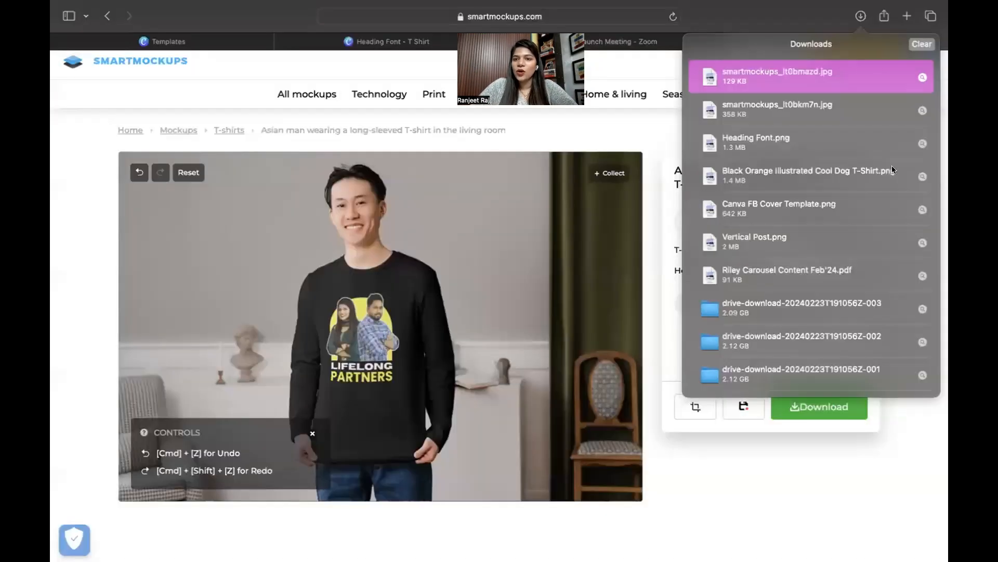
Dismiss the Downloads list and open a new Safari tab.
{"action": "left_click", "coordinate": [707, 511]}
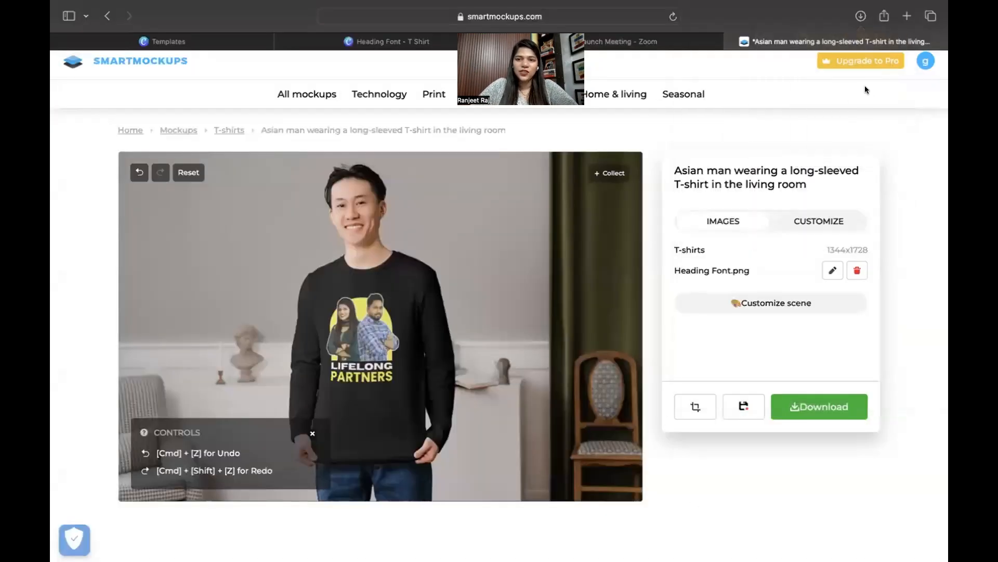
{"action": "left_click", "coordinate": [904, 16]}
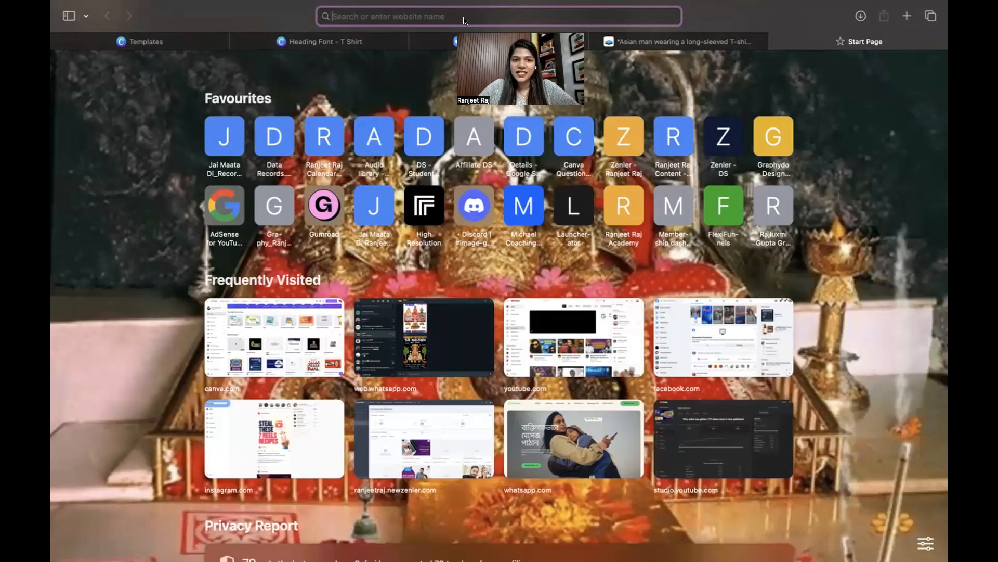
Go to vistaprint.in and search for 'tshirt', browsing the T-shirt results.
{"action": "type", "text": "vista"}
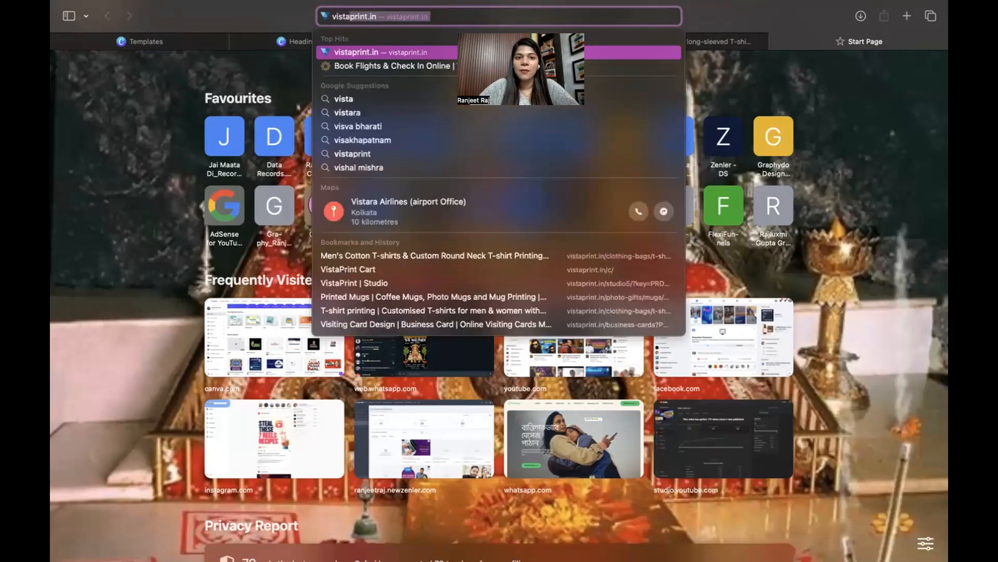
{"action": "key", "text": "Return"}
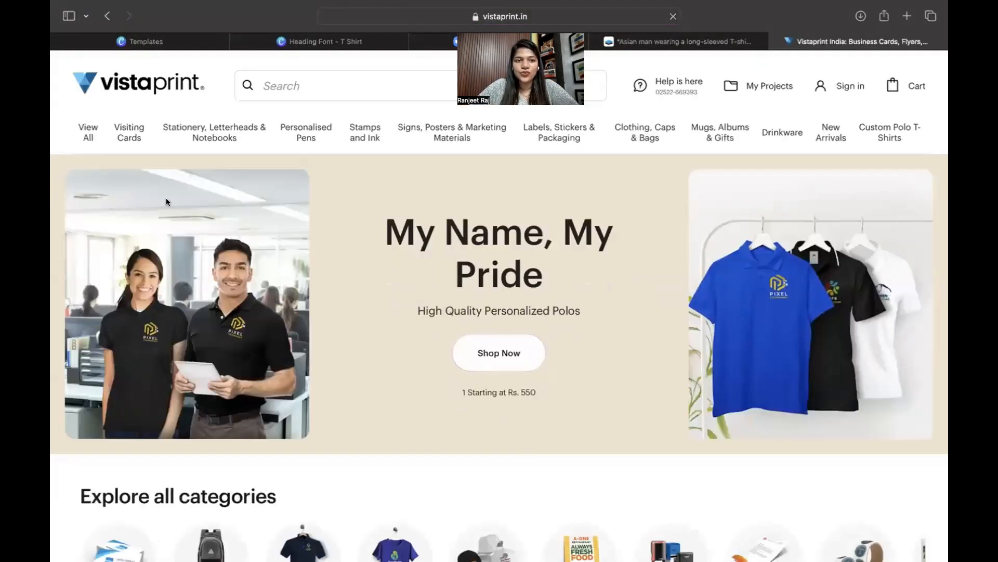
{"action": "left_click", "coordinate": [316, 84]}
{"action": "type", "text": "tshi"}
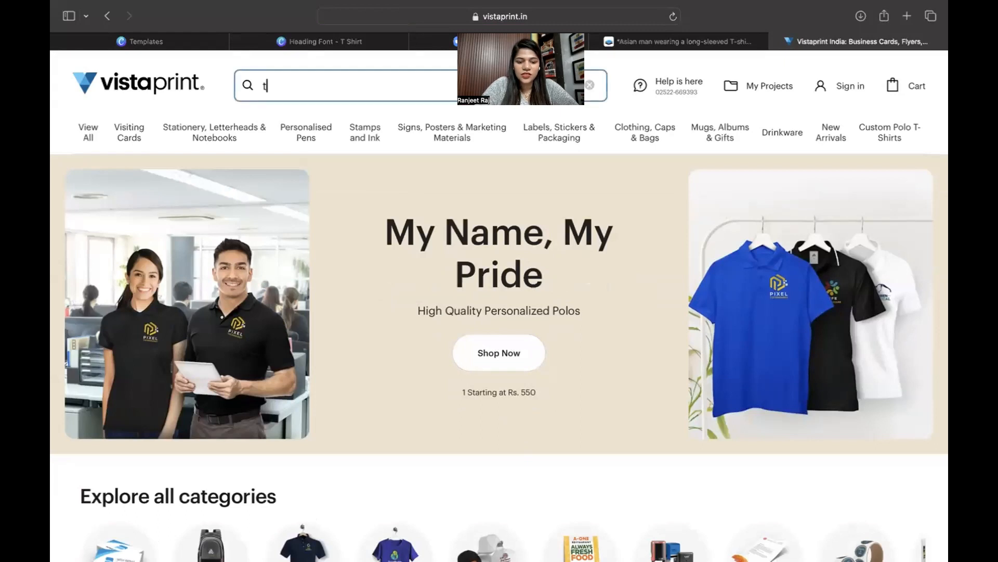
{"action": "type", "text": "rt"}
{"action": "key", "text": "Return"}
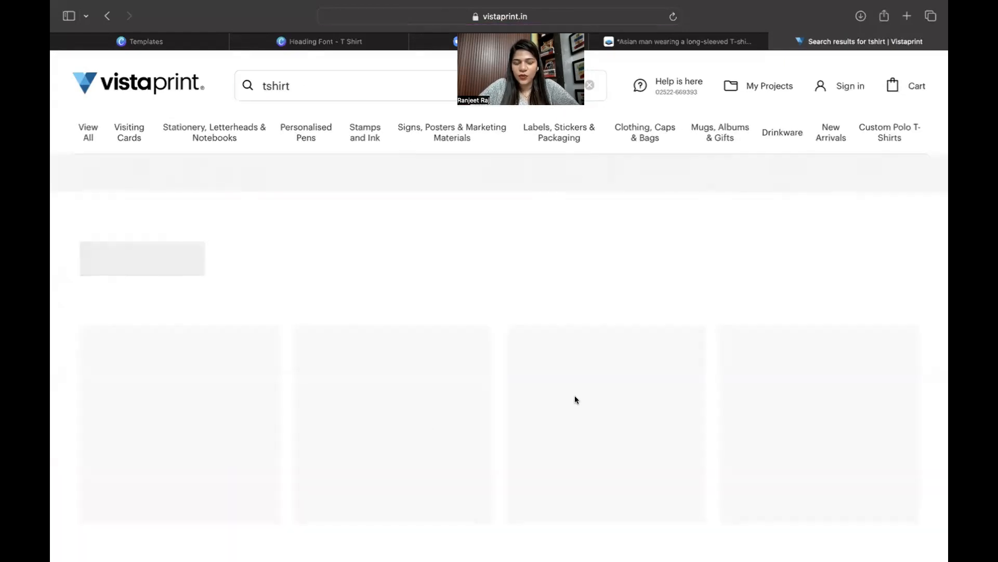
{"action": "scroll", "coordinate": [575, 400], "scroll_direction": "down", "scroll_amount": 5}
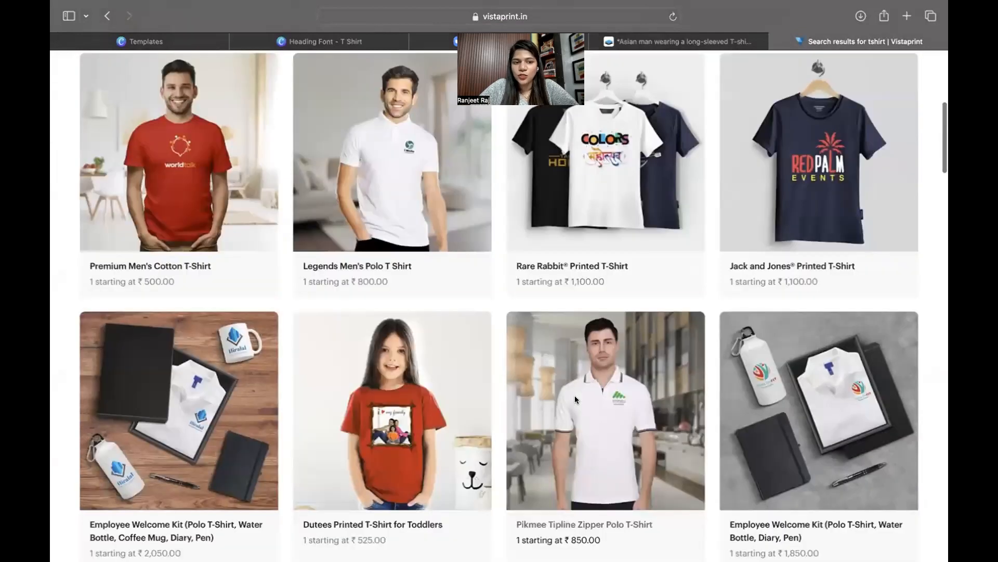
{"action": "scroll", "coordinate": [524, 297], "scroll_direction": "down", "scroll_amount": 8}
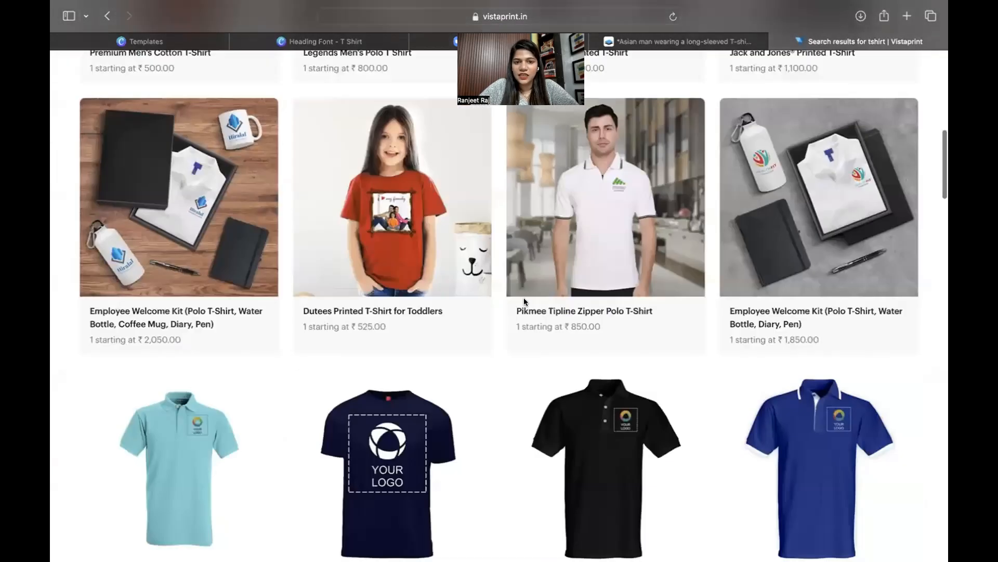
{"action": "scroll", "coordinate": [523, 301], "scroll_direction": "up", "scroll_amount": 4}
{"action": "scroll", "coordinate": [524, 301], "scroll_direction": "up", "scroll_amount": 2}
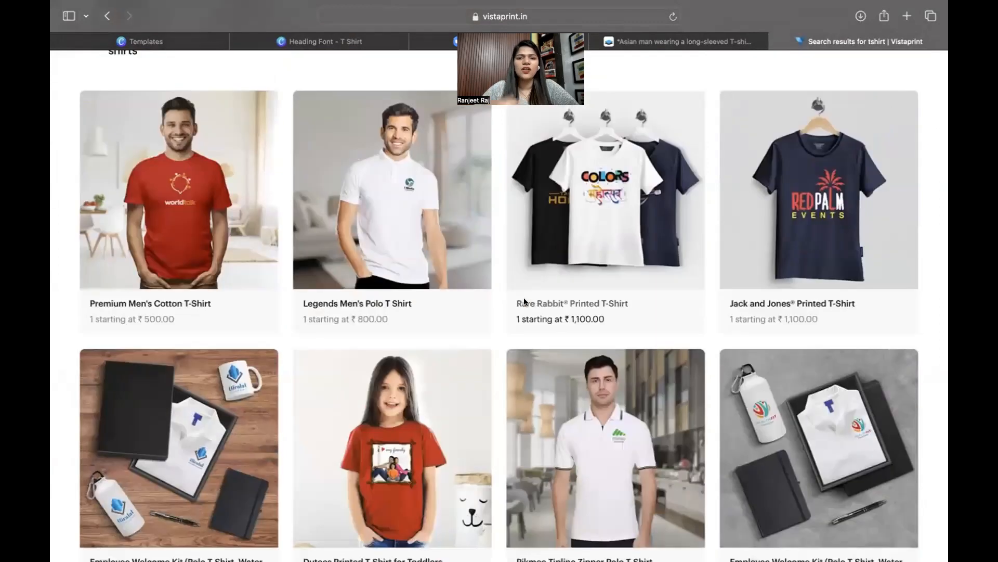
Open the Premium Men's Cotton T-Shirt, choose black, and start a custom upload design.
{"action": "left_click", "coordinate": [157, 213]}
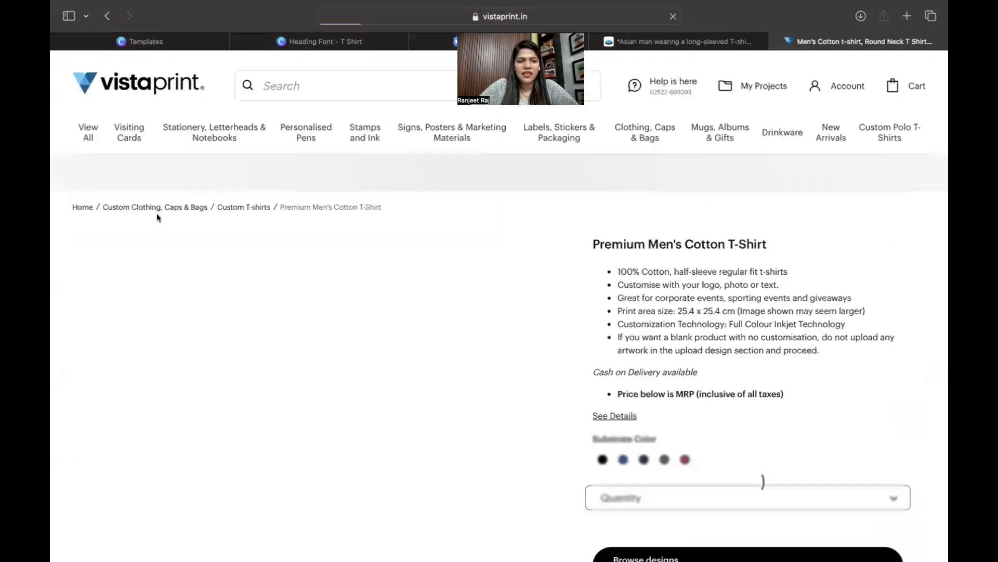
{"action": "scroll", "coordinate": [438, 411], "scroll_direction": "down", "scroll_amount": 3}
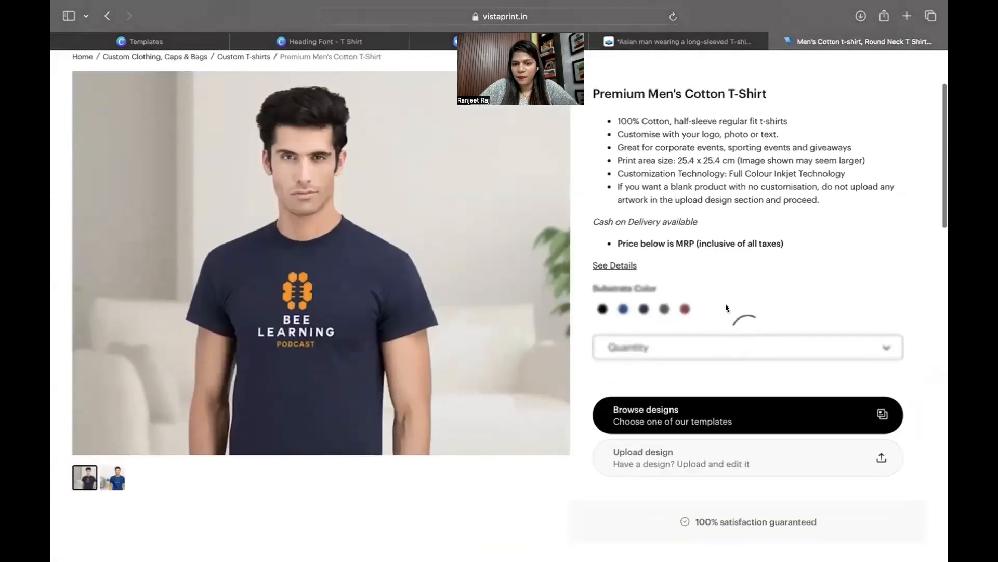
{"action": "left_click", "coordinate": [602, 309]}
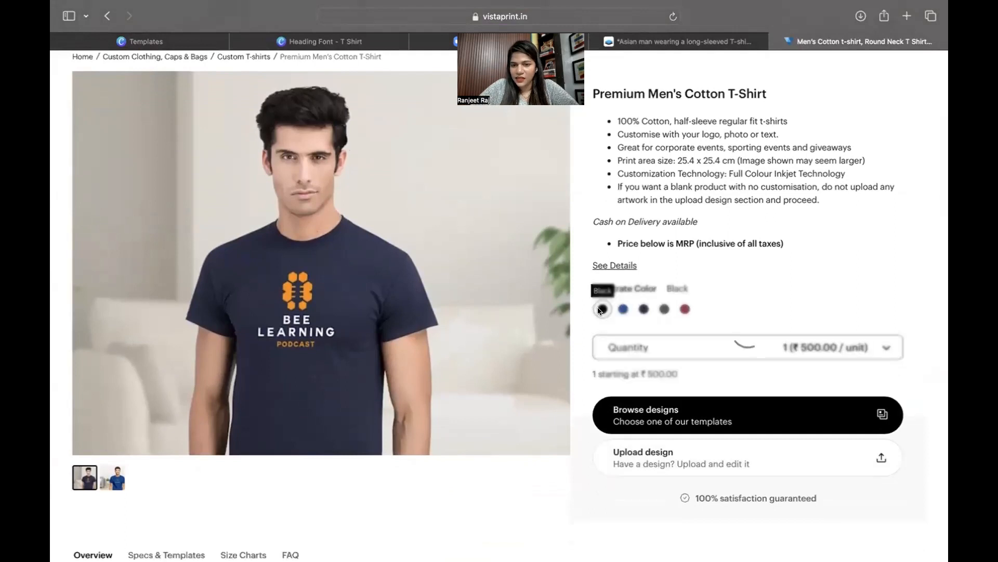
{"action": "left_click", "coordinate": [644, 483]}
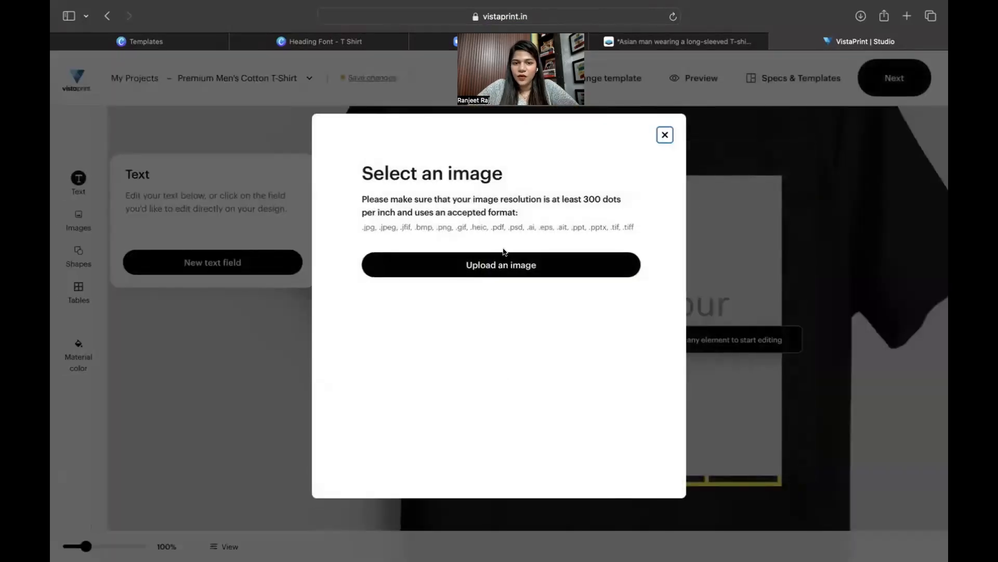
Upload Heading Font.png from the Downloads folder onto the black T-shirt.
{"action": "left_click", "coordinate": [476, 265]}
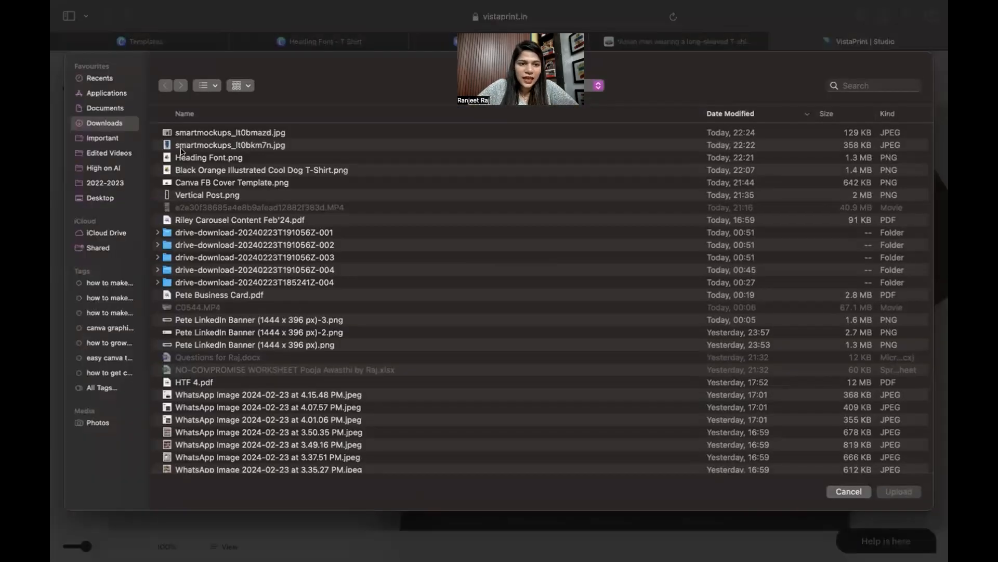
{"action": "double_click", "coordinate": [180, 157]}
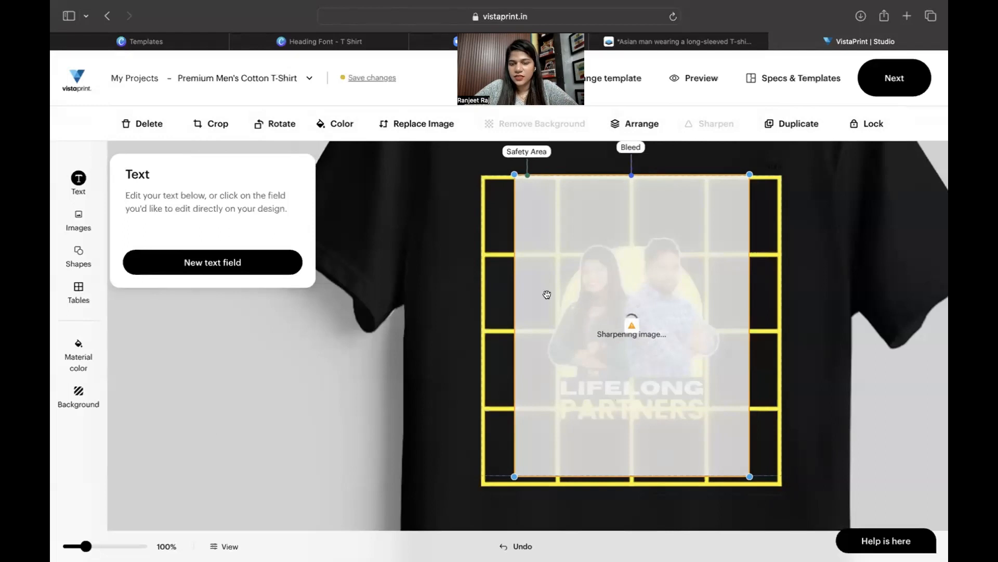
Enlarge the LIFELONG PARTNERS artwork to fill the shirt front, centre it, and continue to Design Review.
{"action": "left_click", "coordinate": [801, 320]}
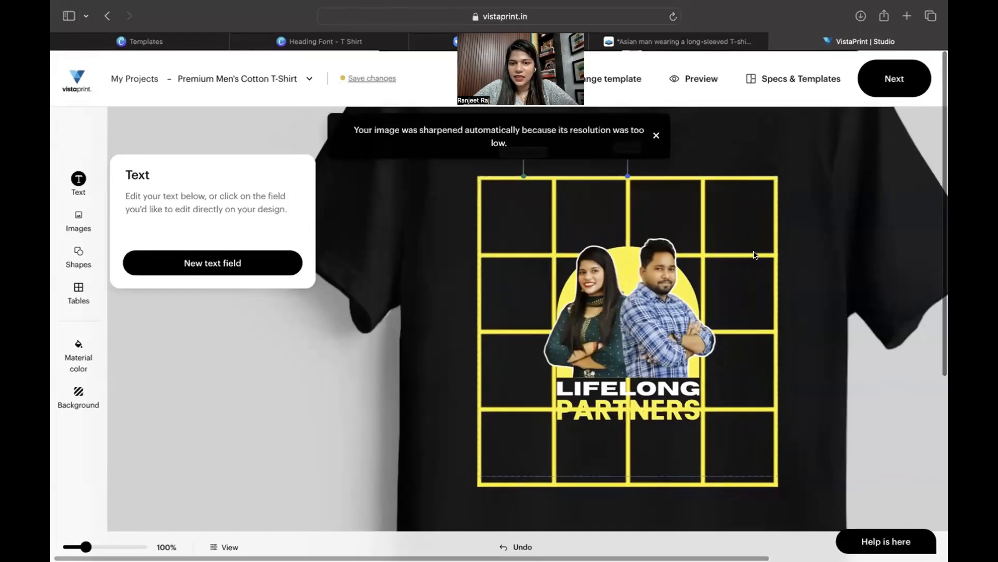
{"action": "left_click_drag", "start_coordinate": [745, 175], "coordinate": [747, 172]}
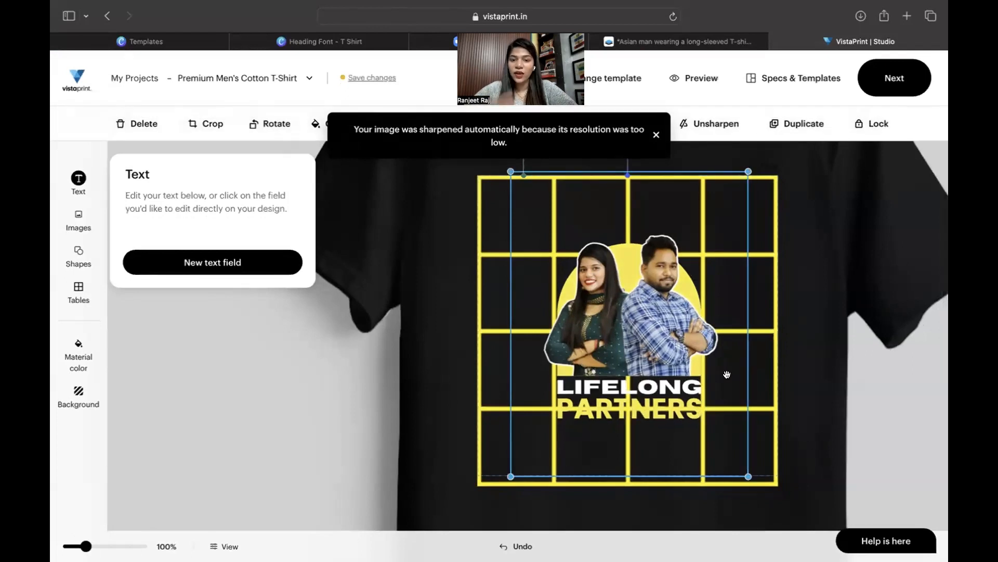
{"action": "left_click_drag", "start_coordinate": [749, 169], "coordinate": [945, 59]}
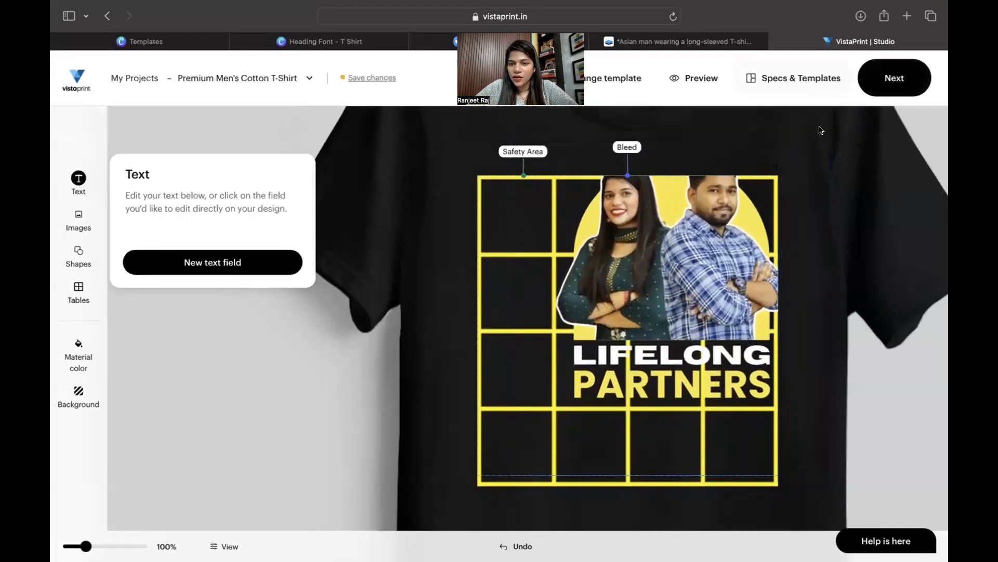
{"action": "left_click_drag", "start_coordinate": [714, 281], "coordinate": [636, 306]}
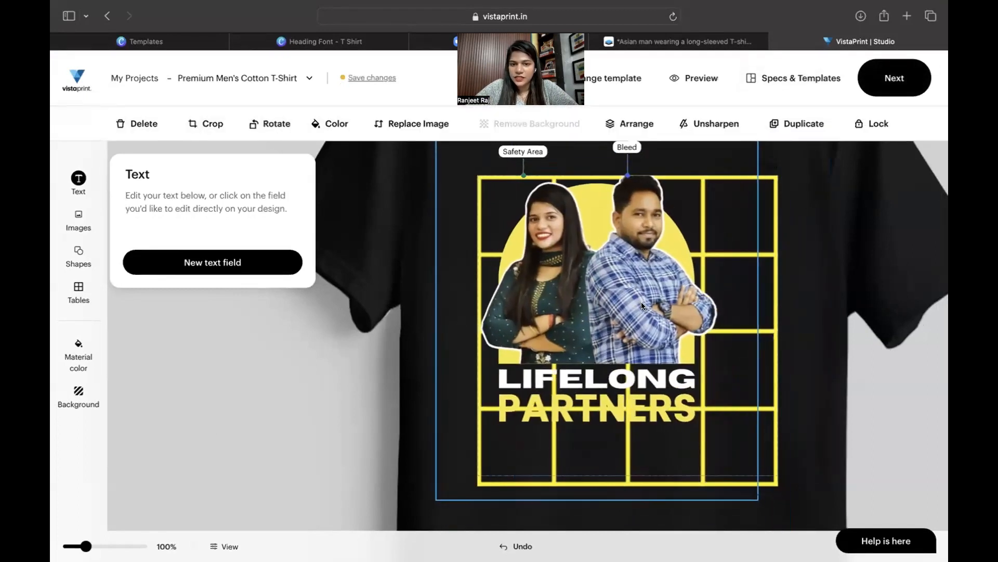
{"action": "left_click_drag", "start_coordinate": [757, 500], "coordinate": [791, 535]}
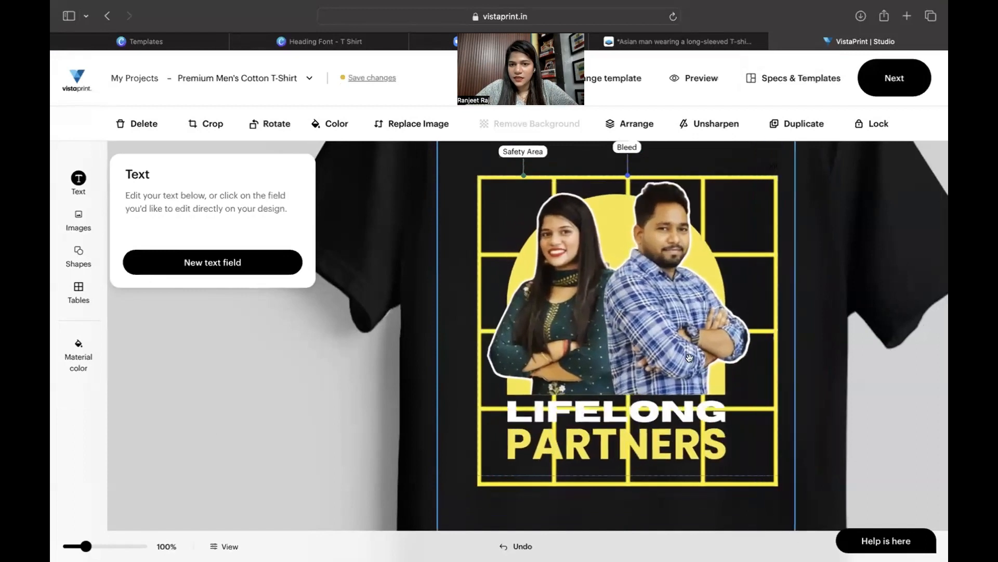
{"action": "left_click_drag", "start_coordinate": [690, 359], "coordinate": [704, 368]}
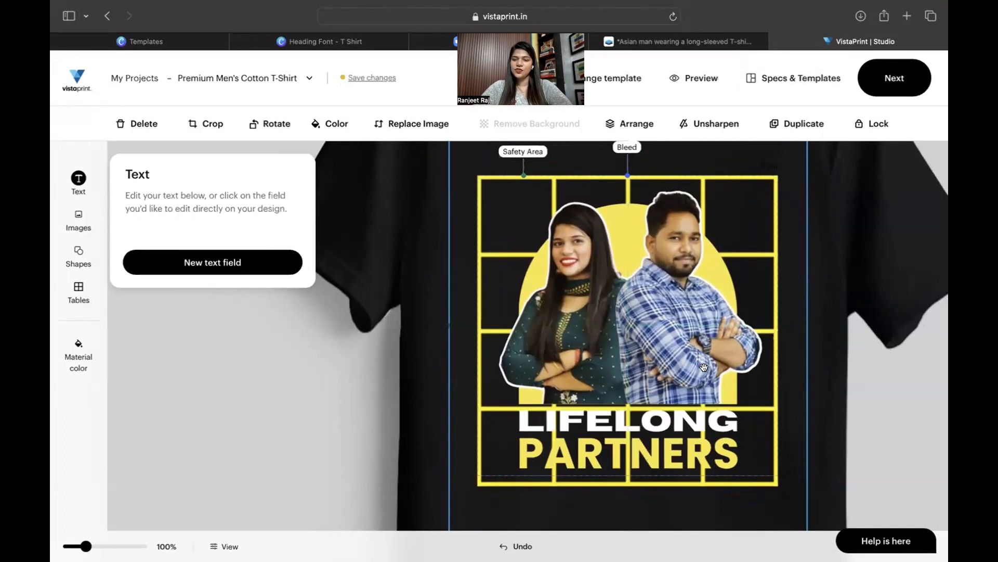
{"action": "left_click", "coordinate": [891, 88]}
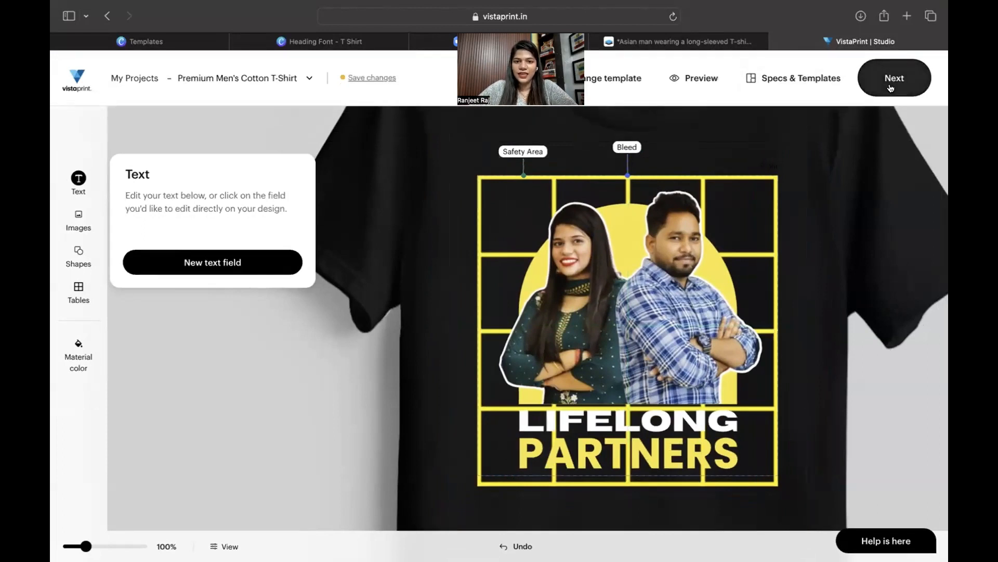